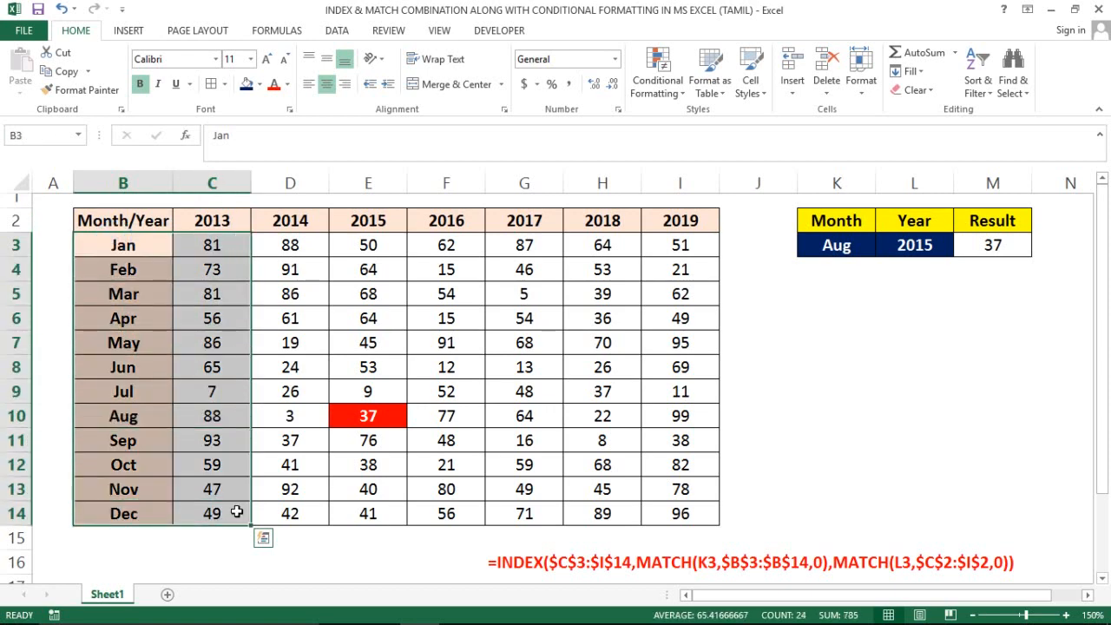
Examine the 2014 column of the month-by-year table from its header through the Jan to Dec values
click(303, 227)
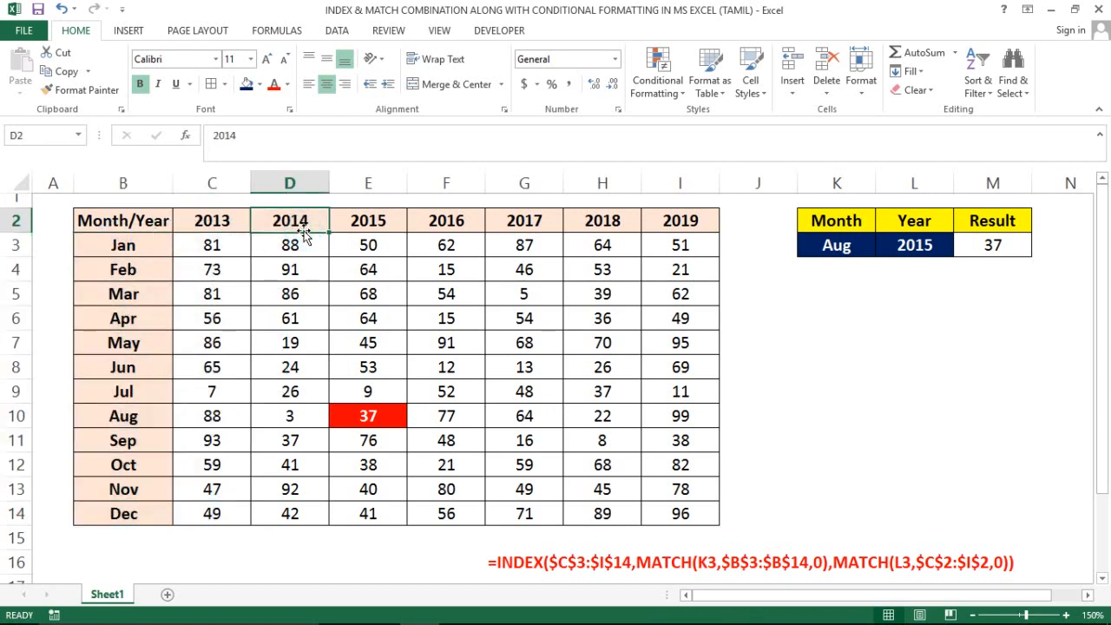
click(302, 235)
key(shift+Down)
key(shift+Down)
key(shift+Down)
key(shift+Down)
key(shift+Down)
key(shift+Down)
key(shift+Down)
key(shift+Down)
key(shift+Down)
key(shift+Down)
key(shift+Down)
click(303, 234)
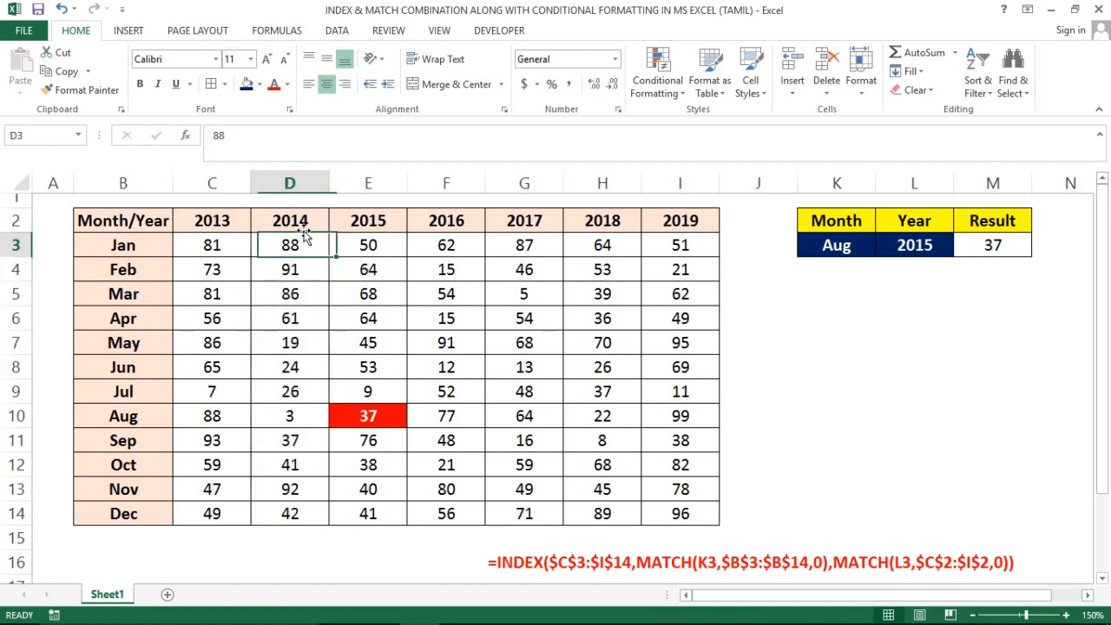
Select the whole month-by-year table, B2:I14, including its headers
key(Left)
key(Left)
key(Up)
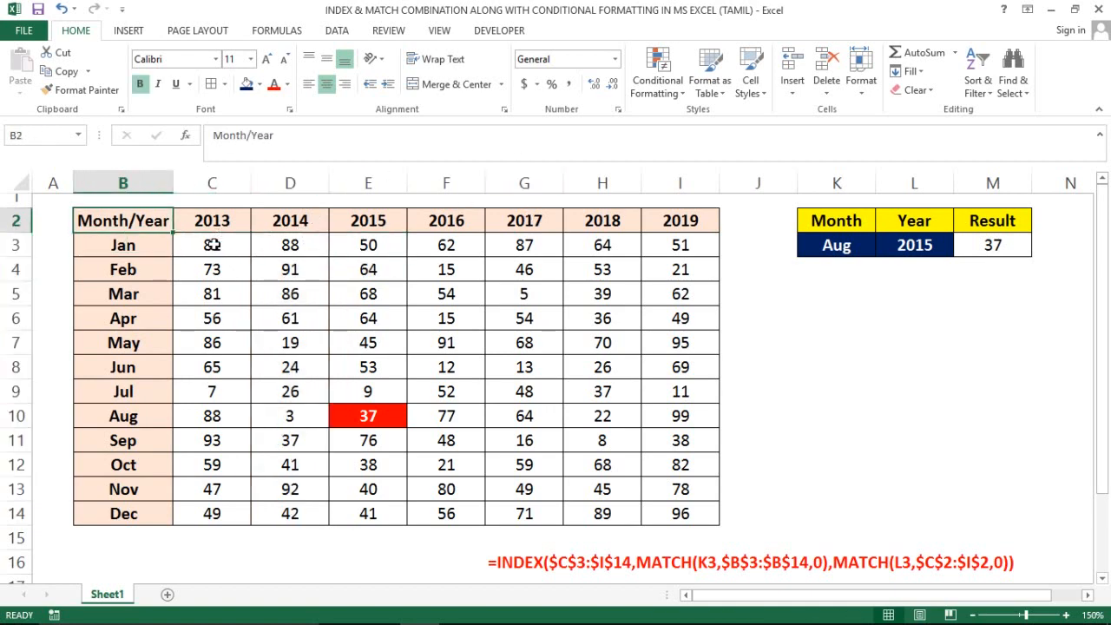
key(shift+Down)
key(shift+Down)
key(shift+Down)
key(shift+Down)
key(shift+Down)
key(shift+Down)
key(shift+Down)
key(shift+Down)
key(shift+Down)
key(shift+Down)
key(shift+Down)
key(shift+Down)
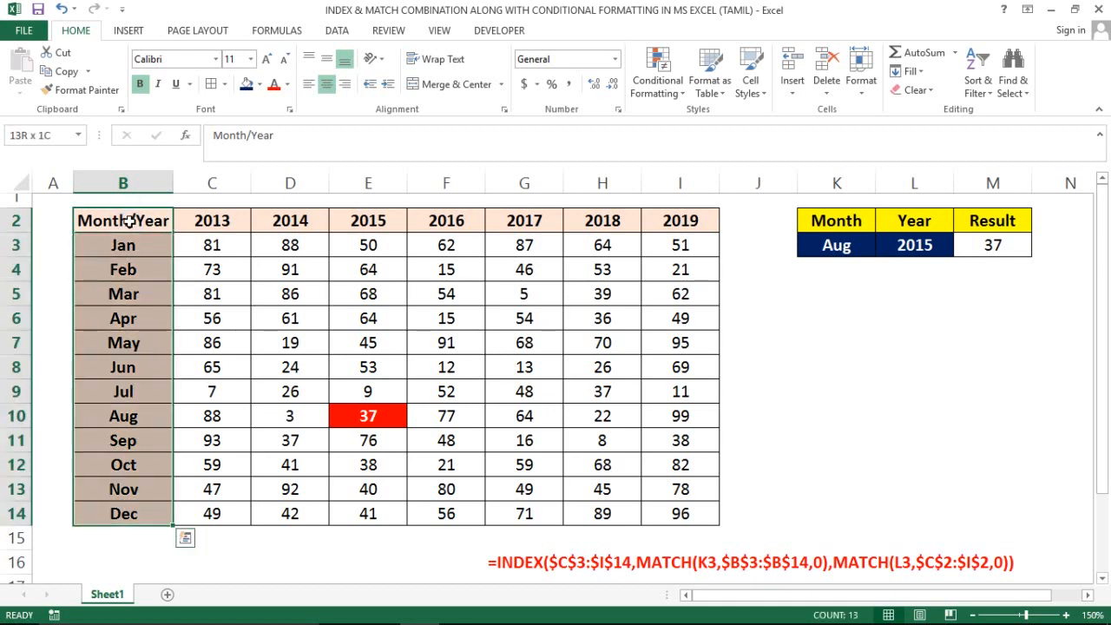
key(shift+Right)
key(shift+Right)
key(shift+Right)
key(shift+Right)
key(shift+Right)
key(shift+Right)
key(shift+Right)
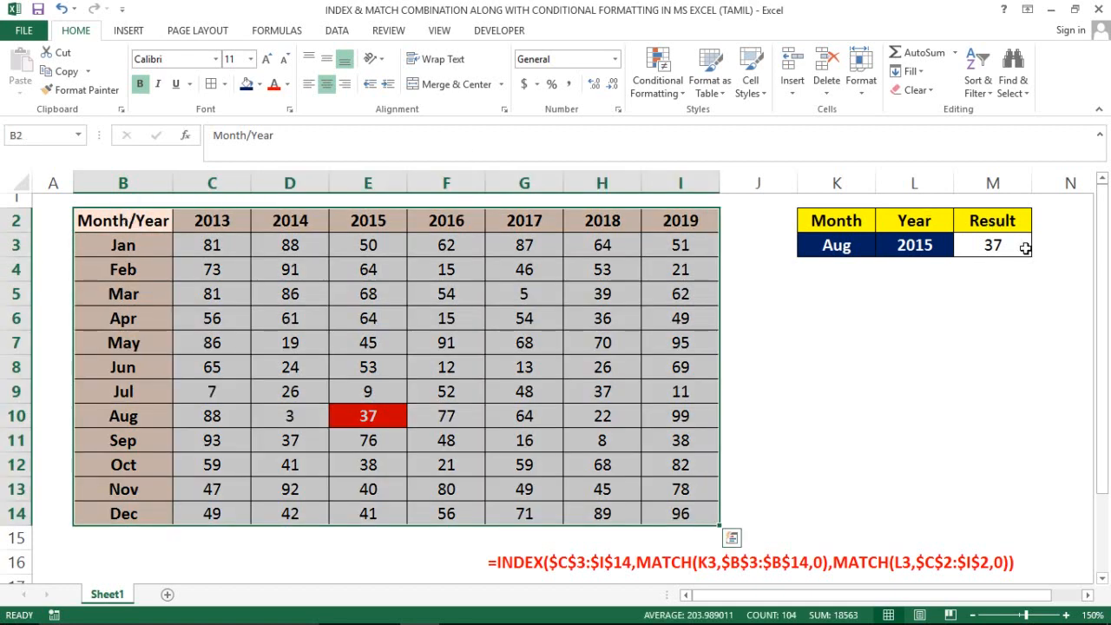
Examine the INDEX and MATCH formula in Result cell M3 along with its Month and Year lookup cells, K3 and L3
click(996, 252)
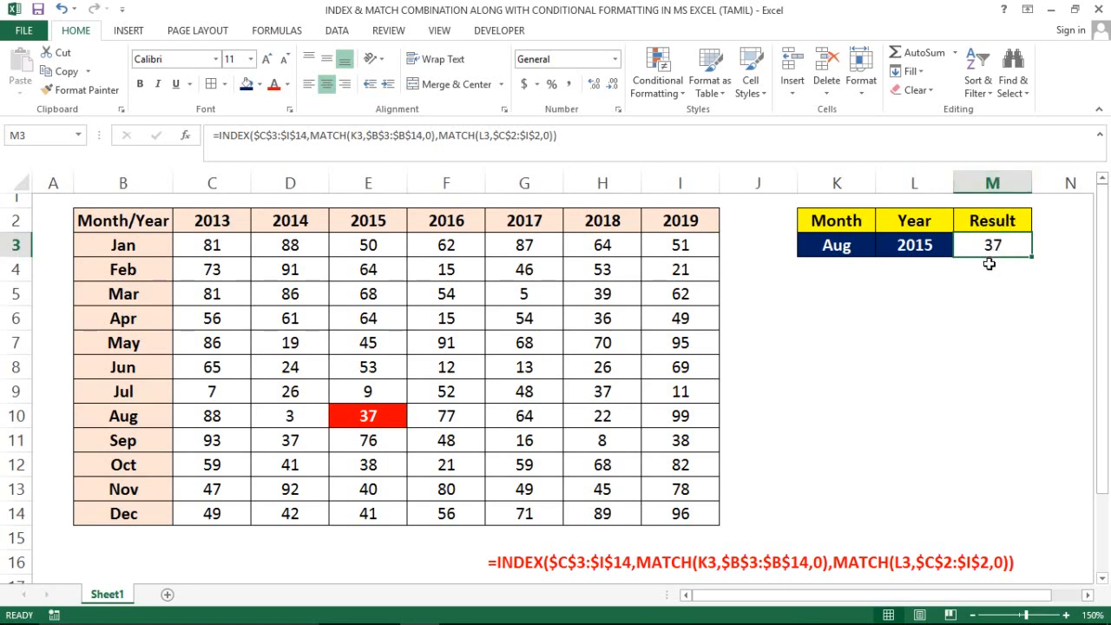
click(999, 268)
click(971, 249)
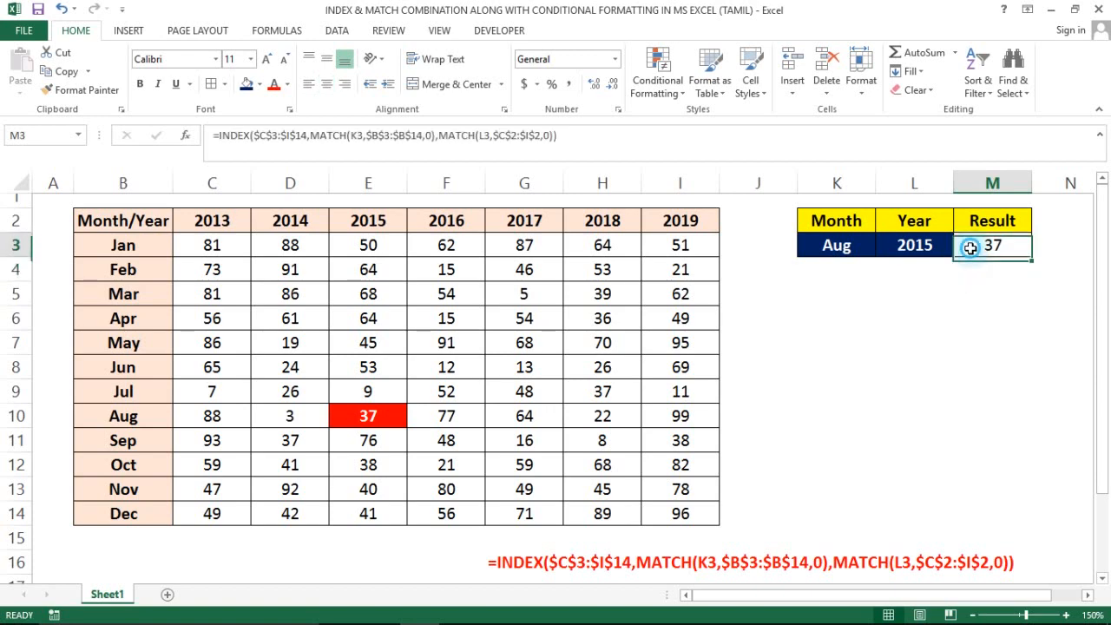
click(839, 250)
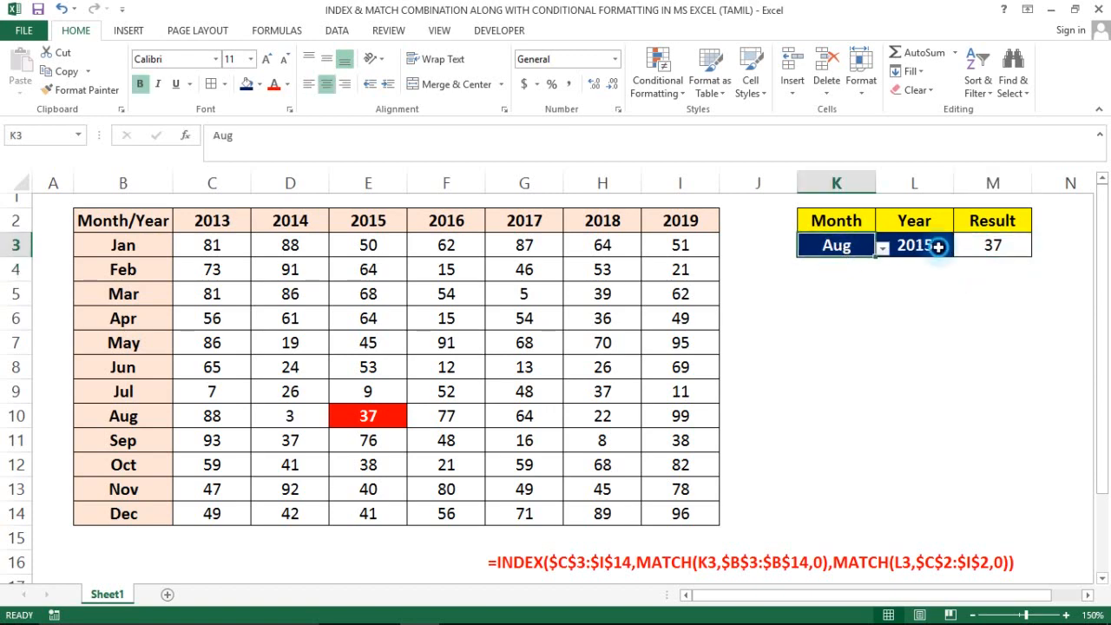
click(940, 247)
click(839, 238)
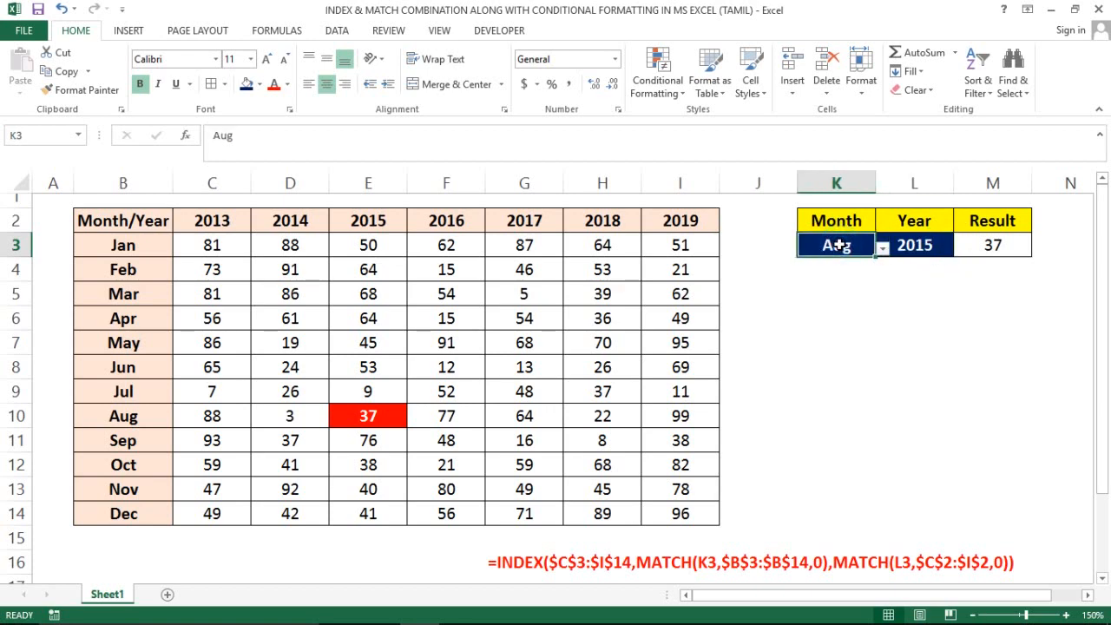
click(972, 249)
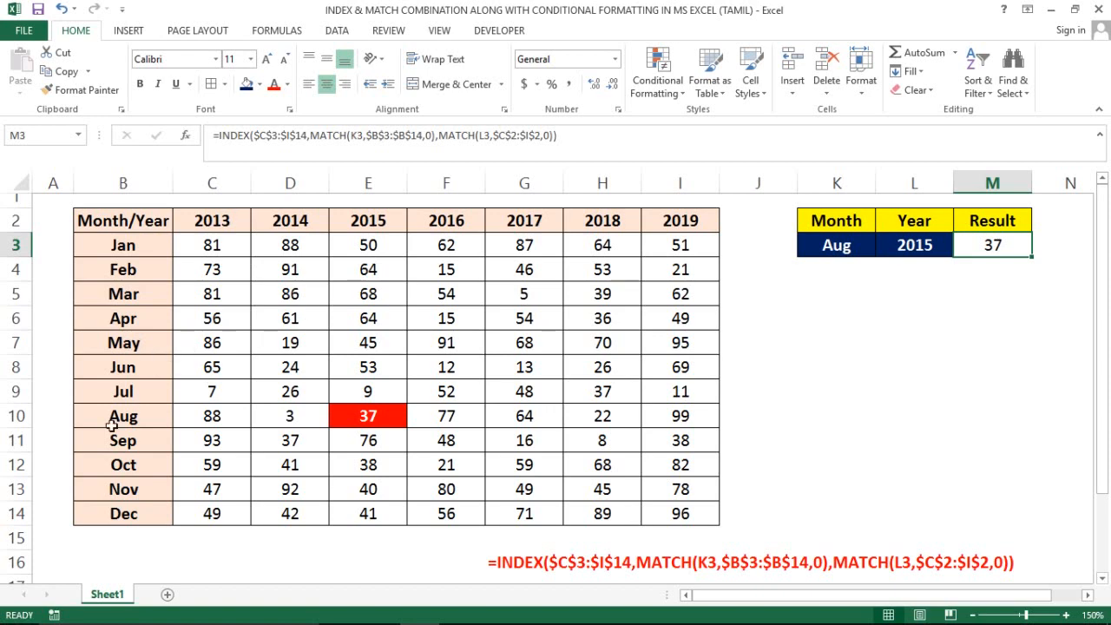
click(217, 224)
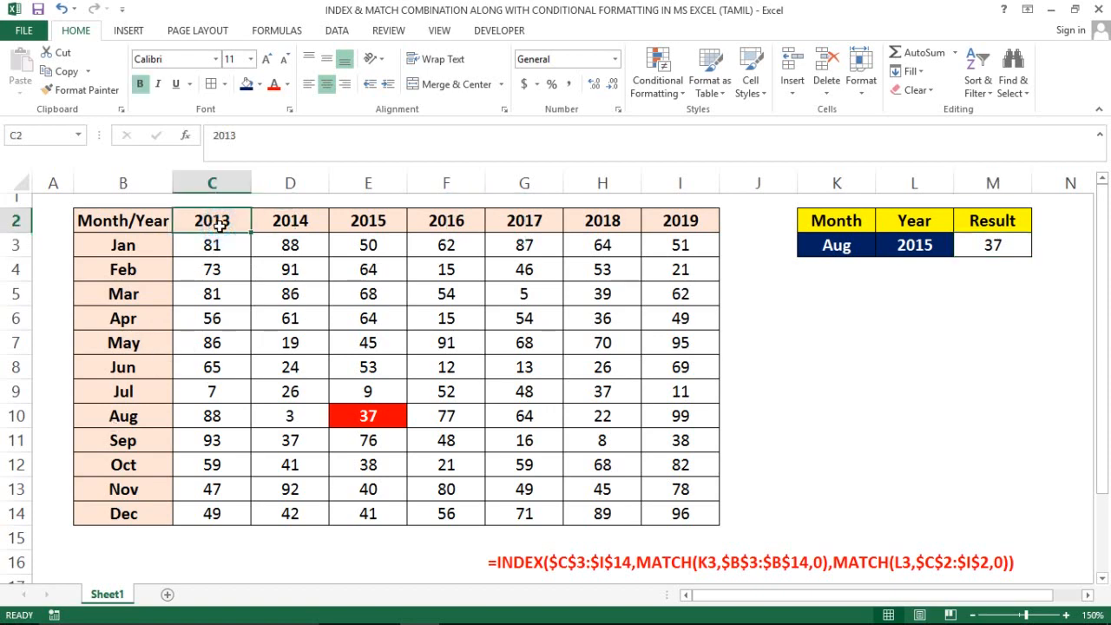
click(865, 245)
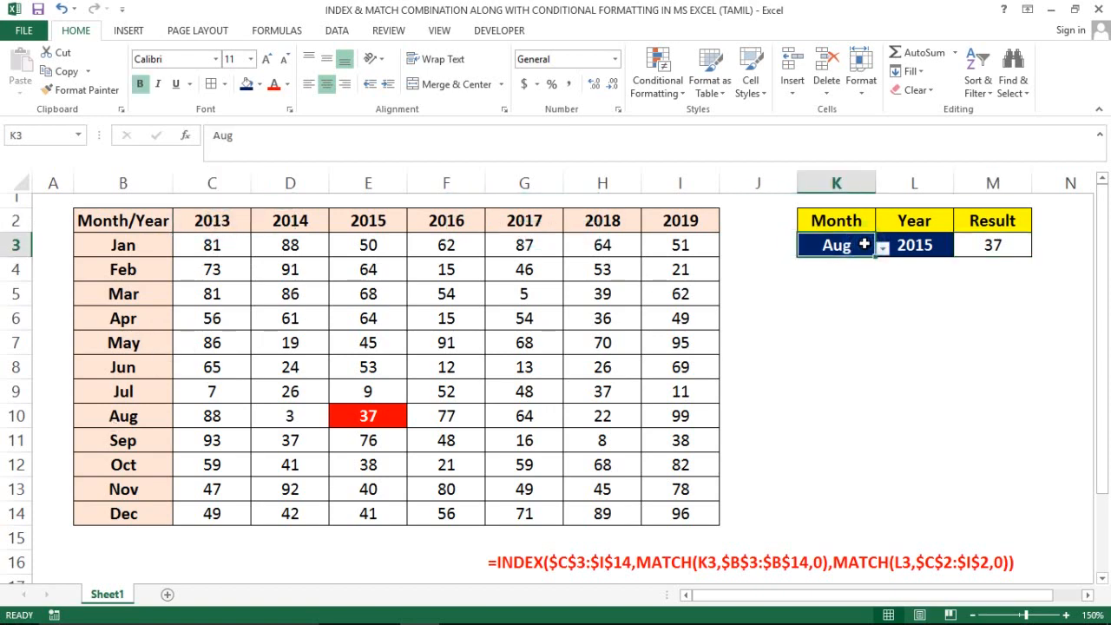
click(907, 245)
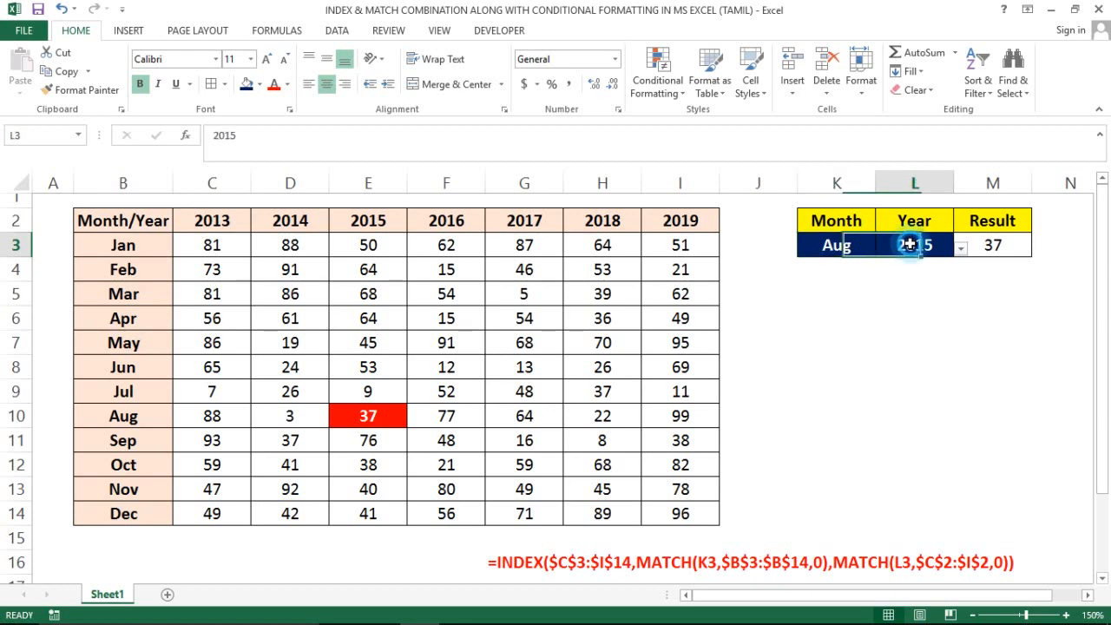
click(984, 244)
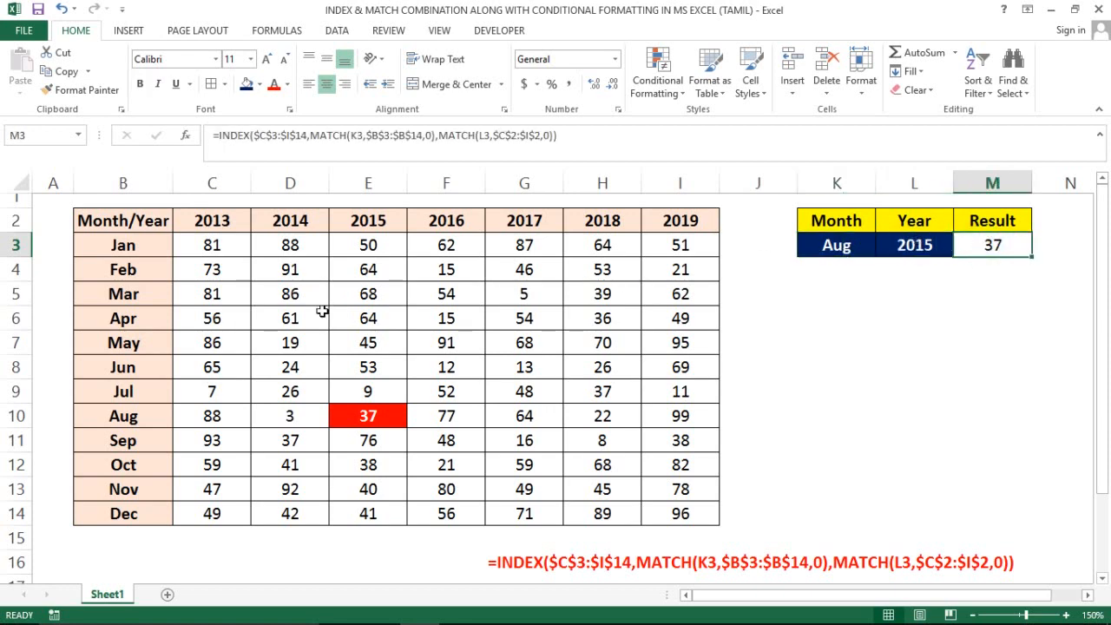
Set the lookup month in K3 to Oct
click(839, 242)
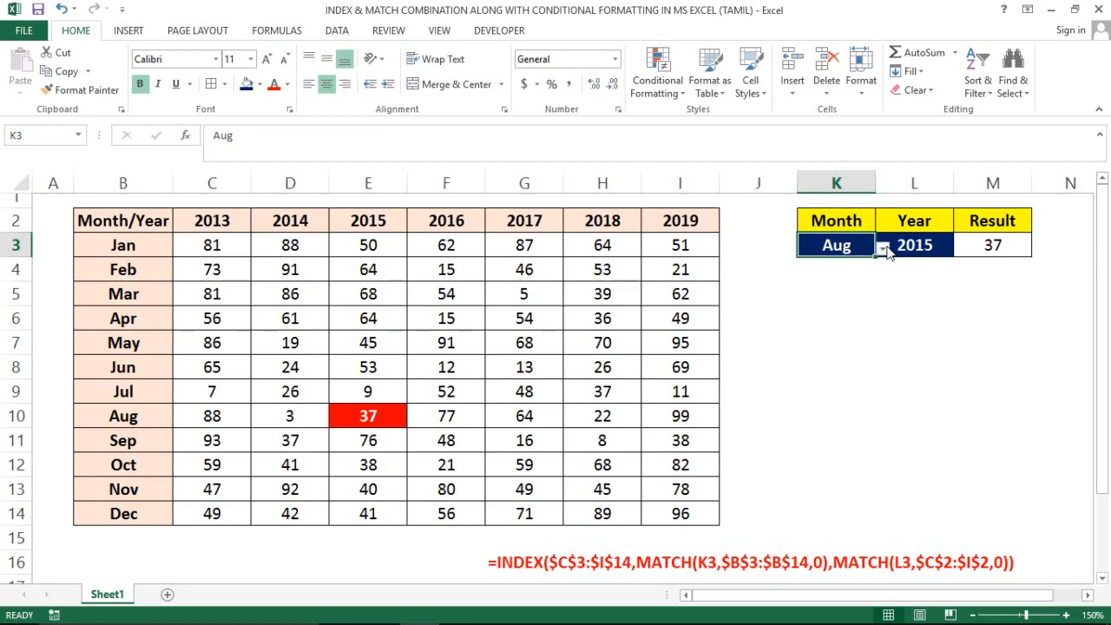
click(884, 249)
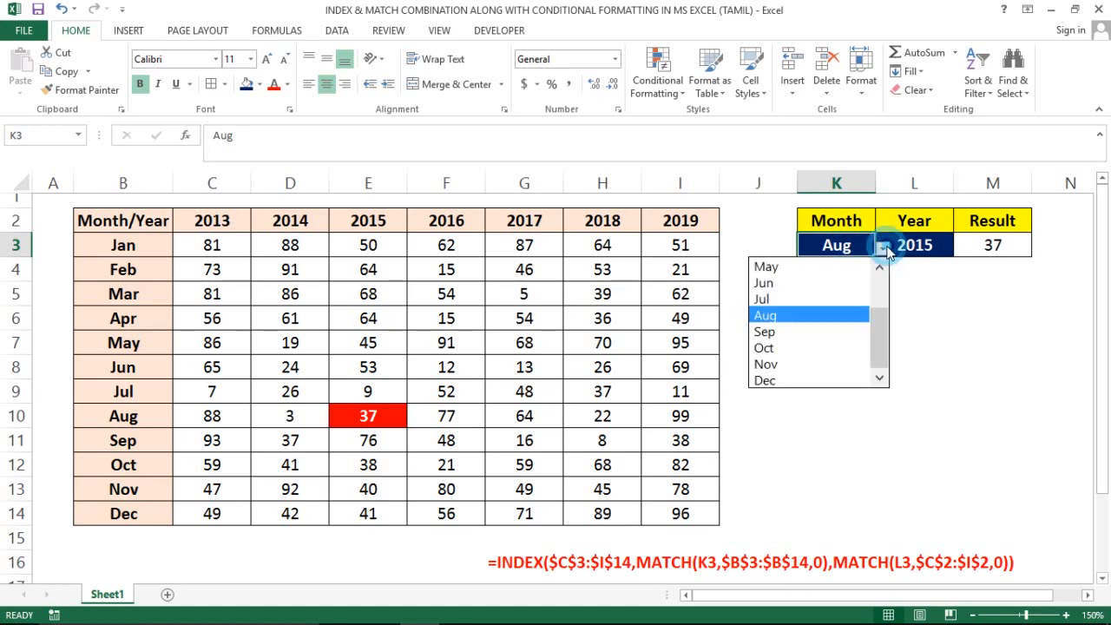
click(764, 348)
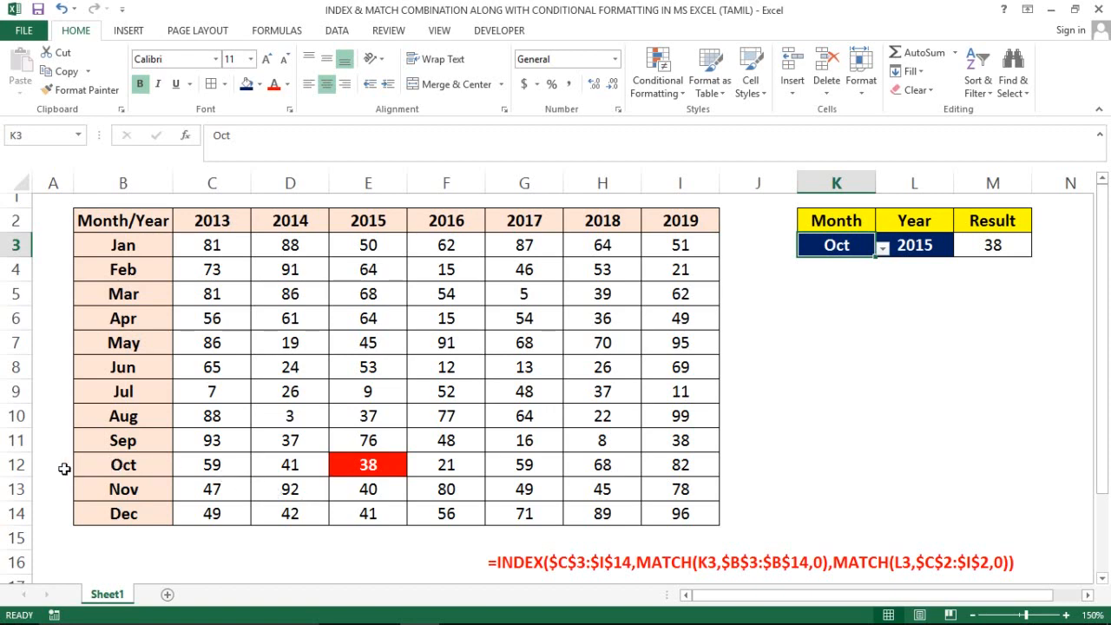
Trace the Oct row and the 2015 column to their intersection at E12 and compare it with Result cell M3
click(16, 465)
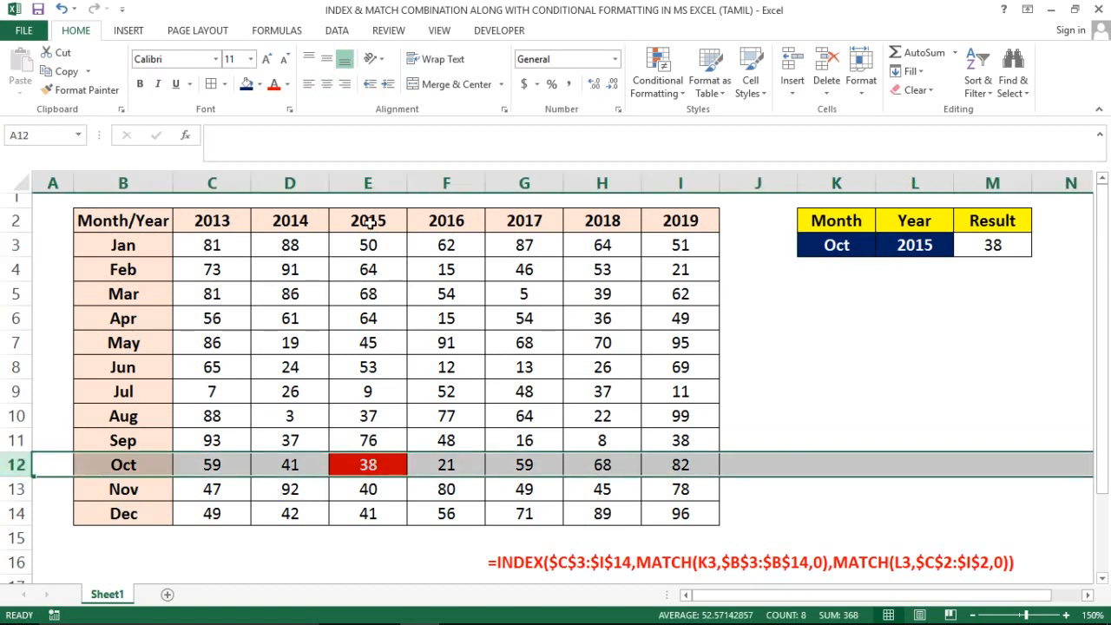
click(374, 180)
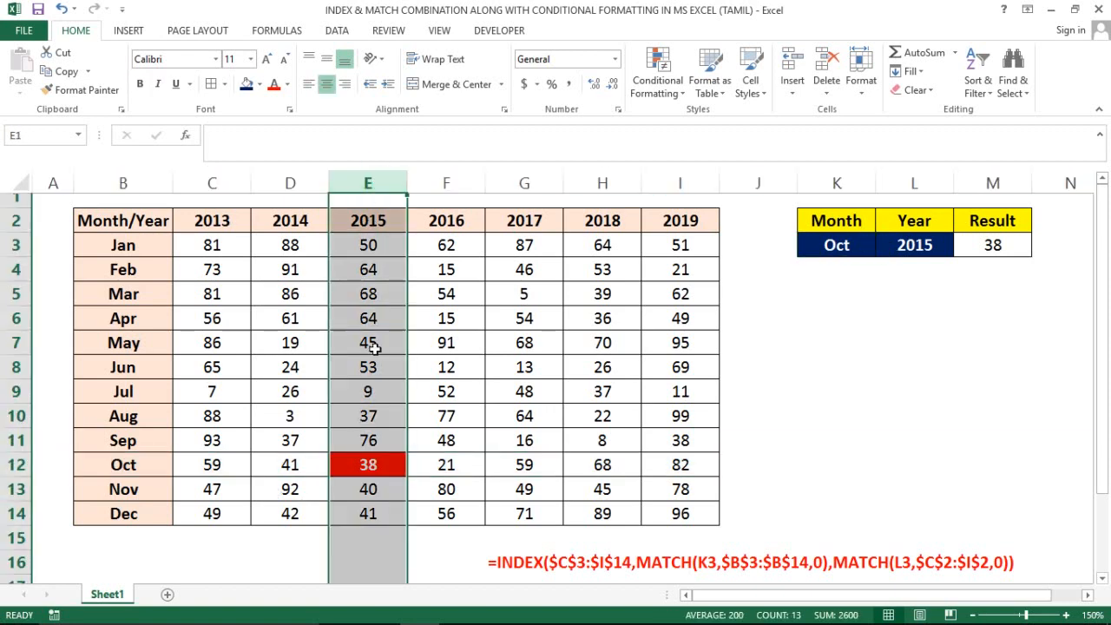
click(364, 470)
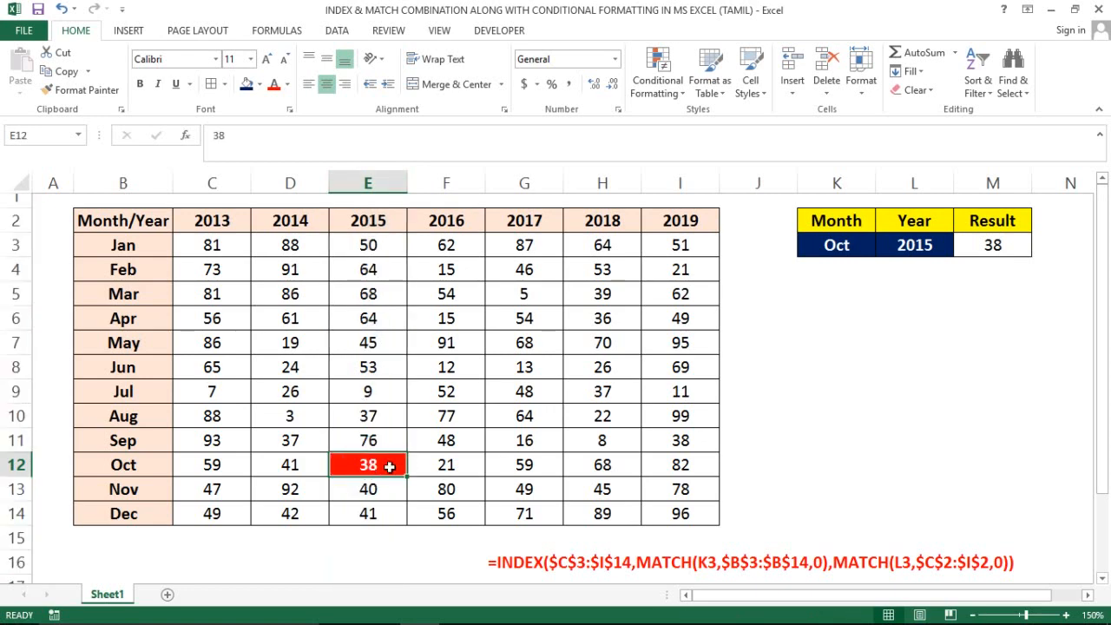
click(998, 244)
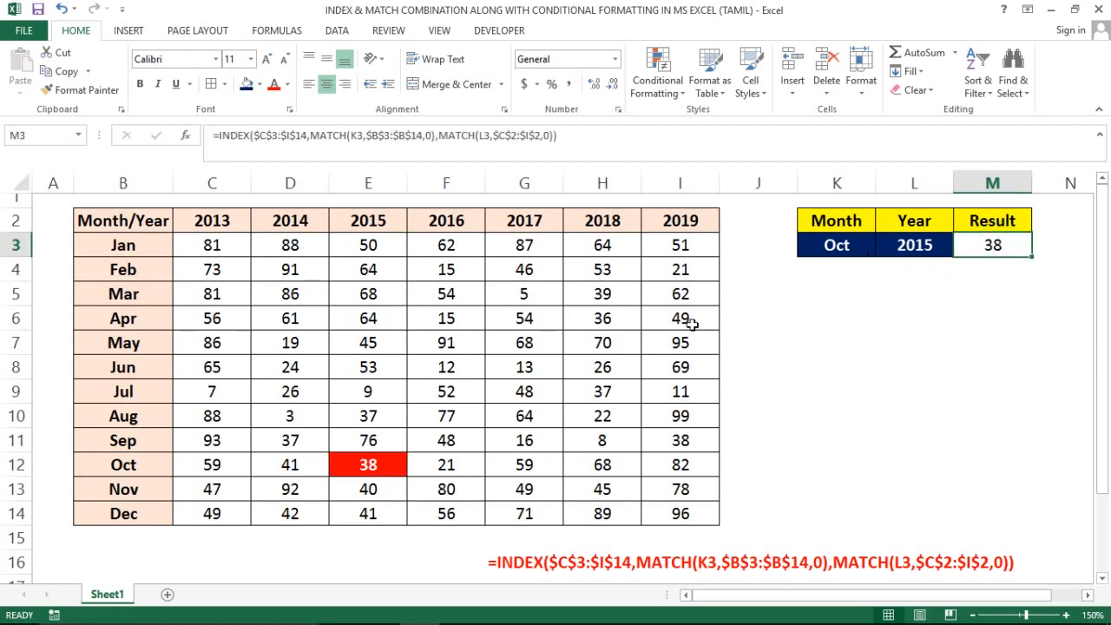
click(362, 472)
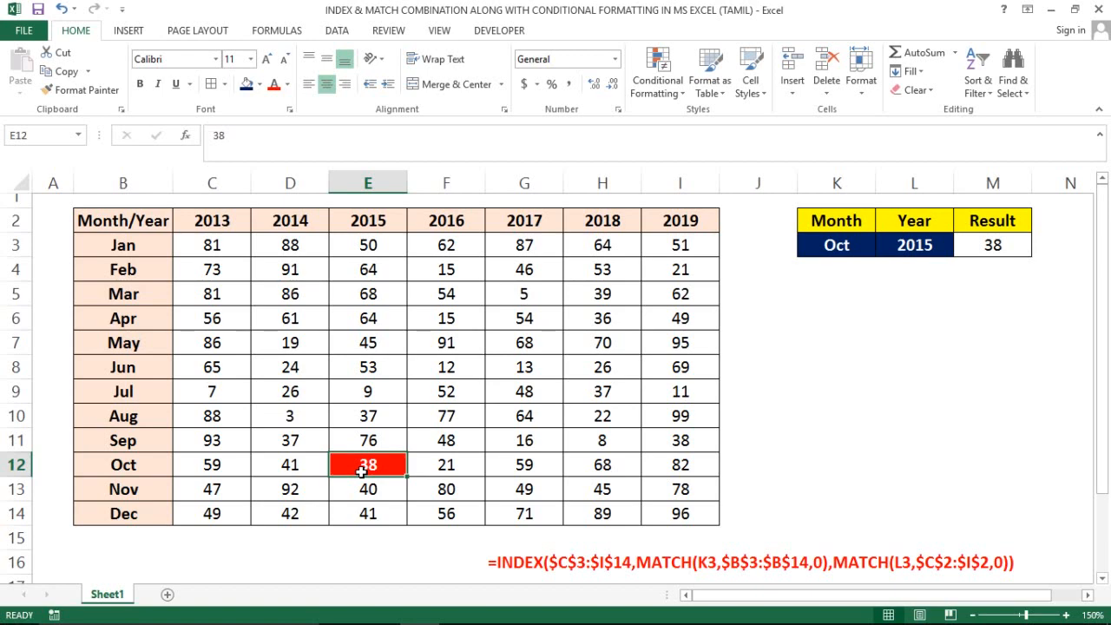
Set the lookup year in L3 to 2019 and check Result cell M3
click(935, 246)
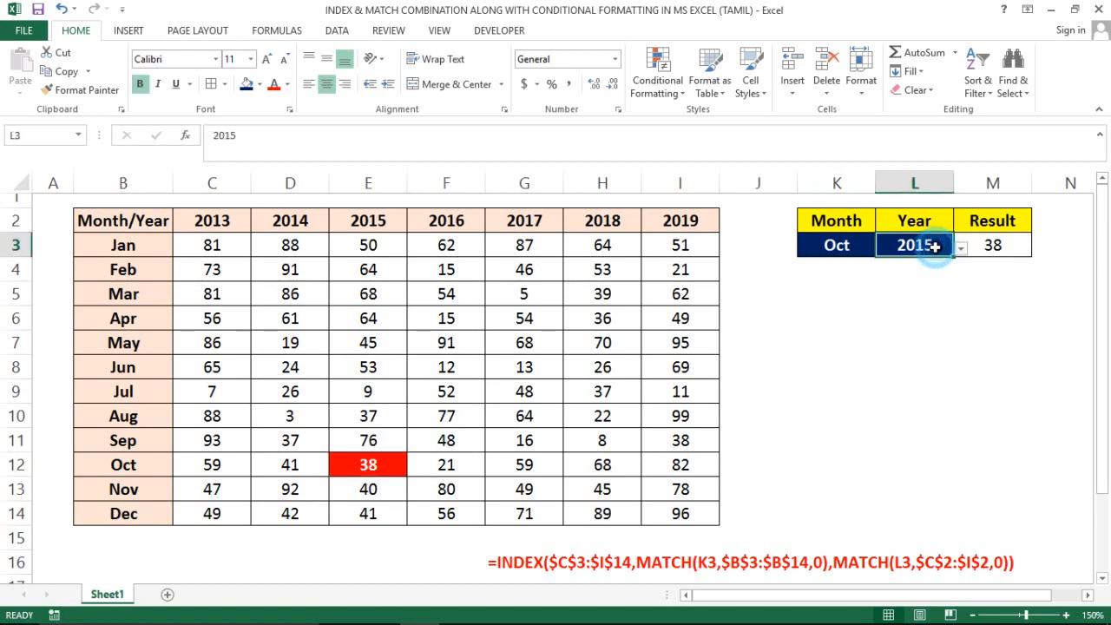
click(960, 251)
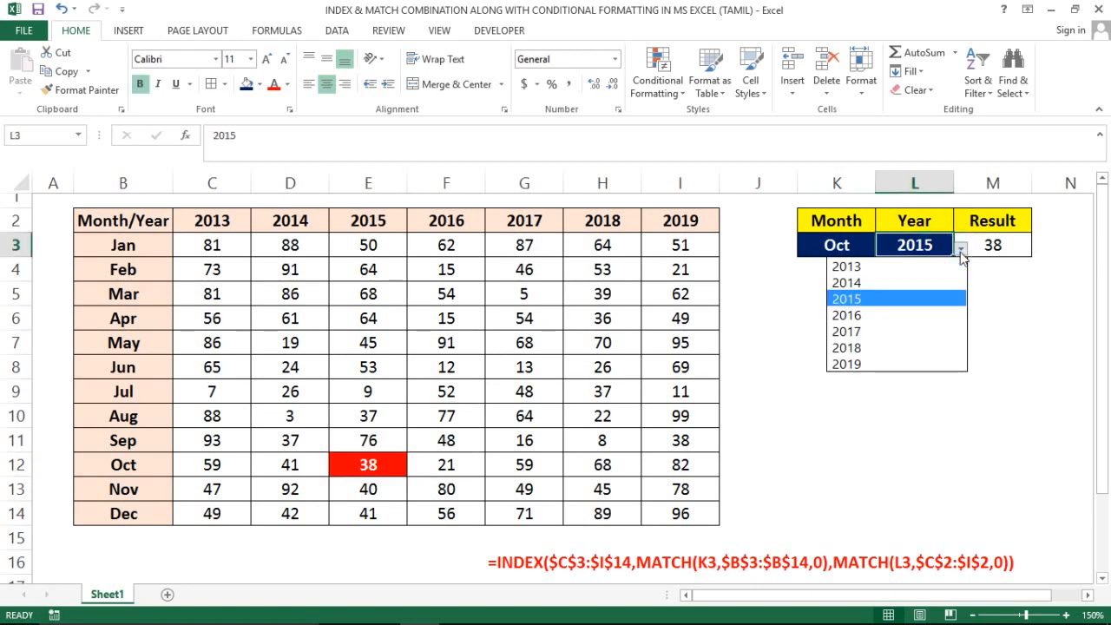
click(852, 364)
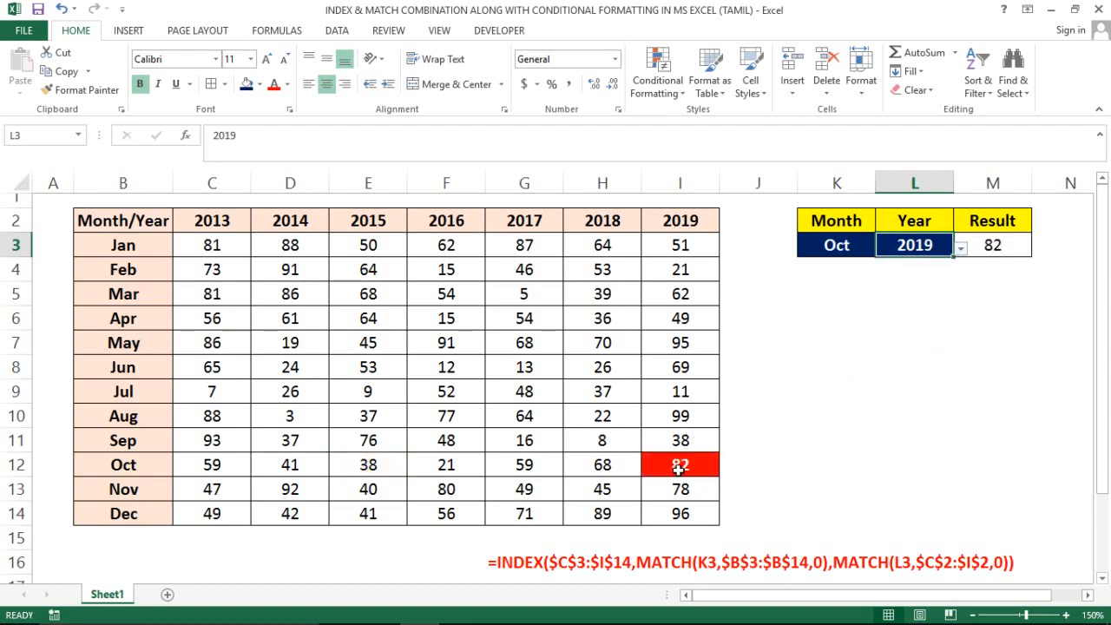
click(991, 245)
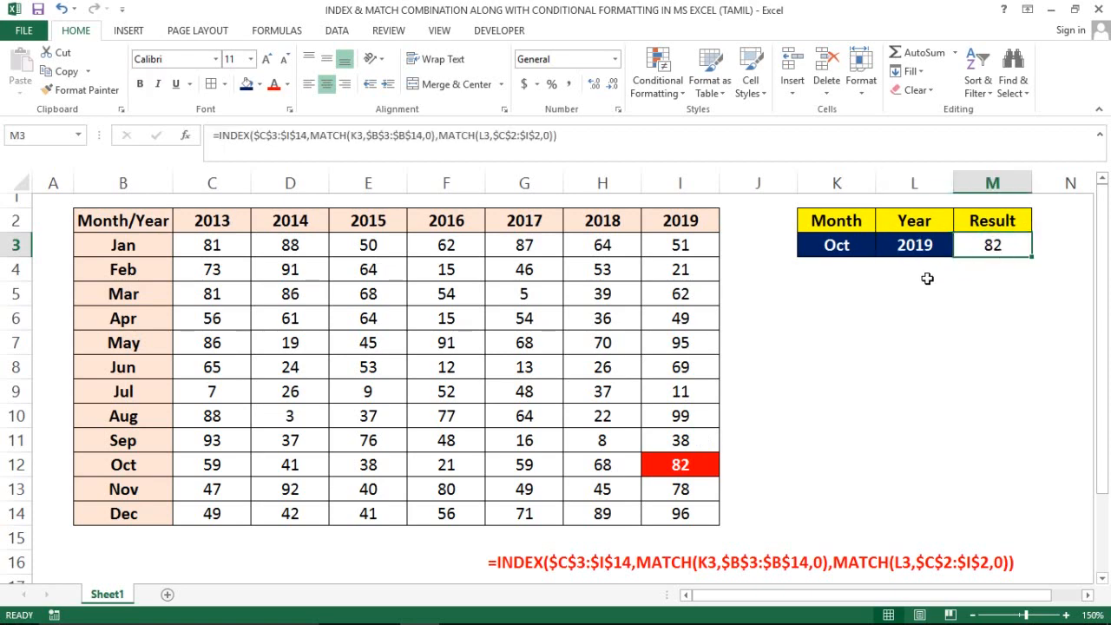
Change the lookup year in L3 to 2013
click(915, 245)
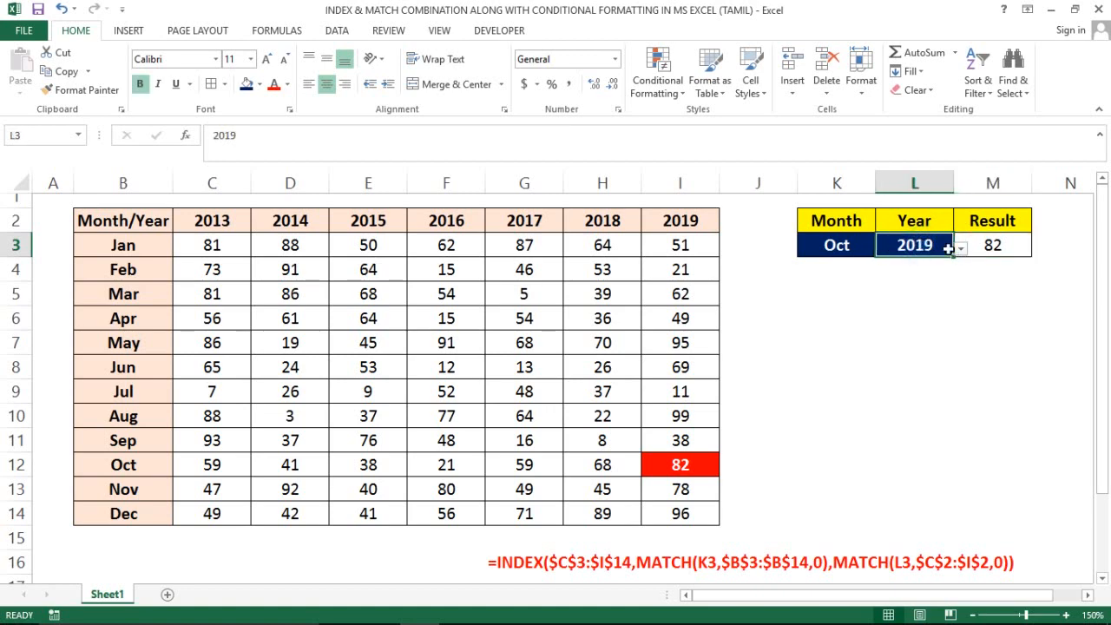
click(961, 249)
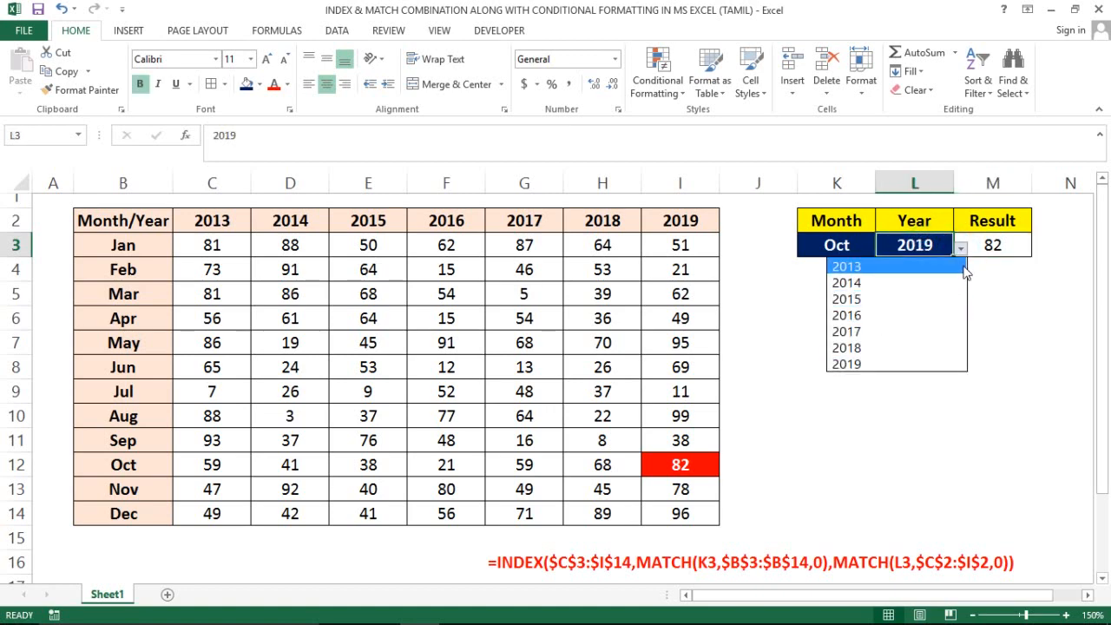
click(848, 266)
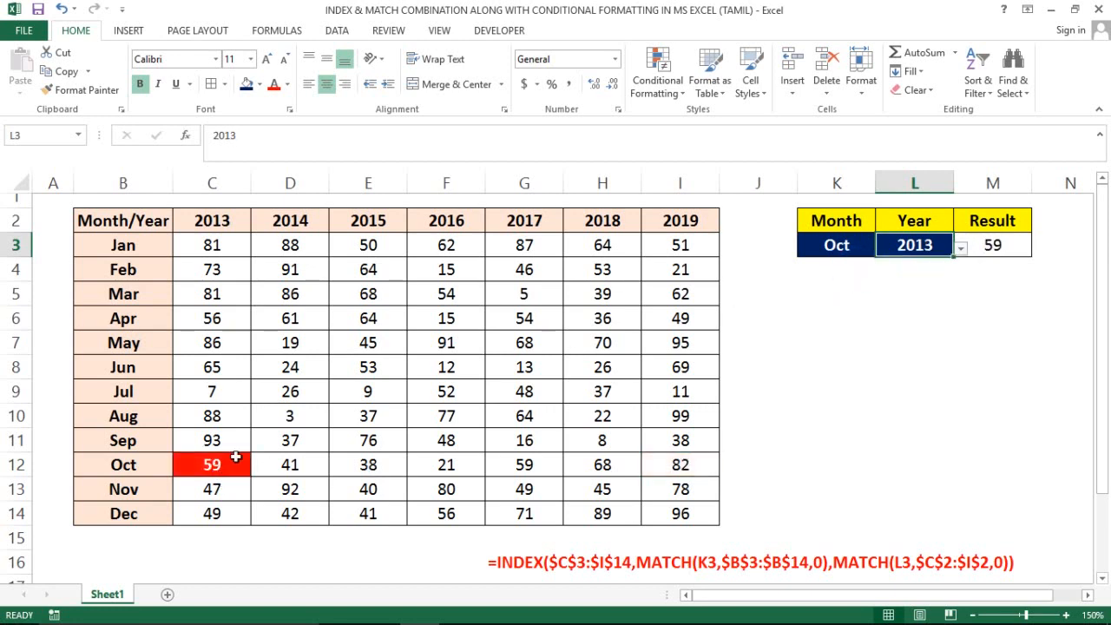
Set the lookup month in K3 to Jan
click(851, 244)
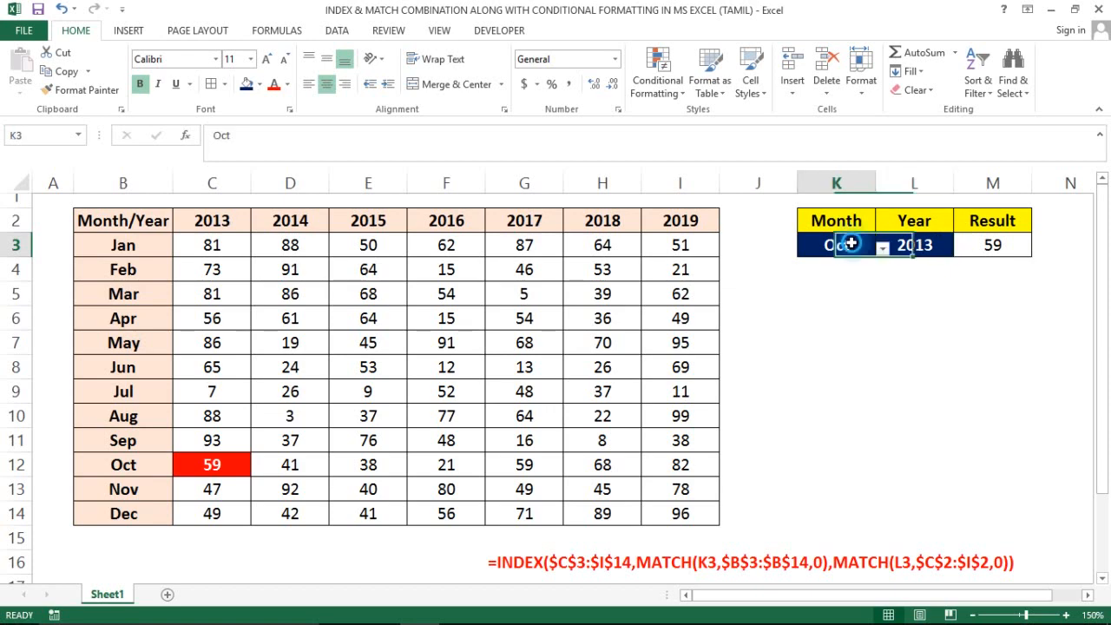
click(882, 248)
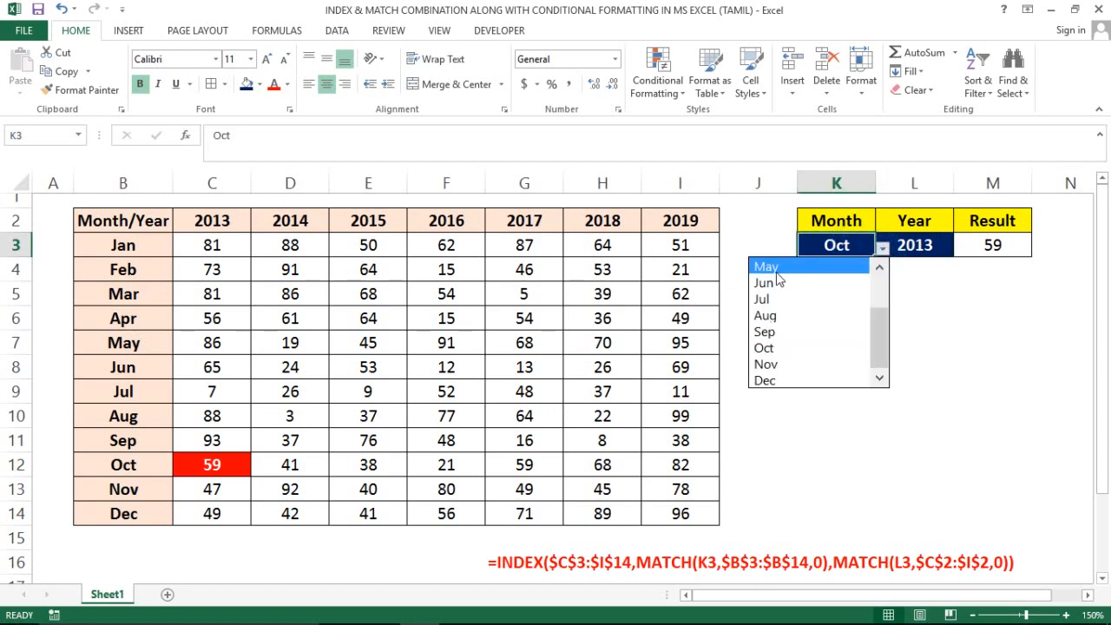
drag(881, 315, 881, 264)
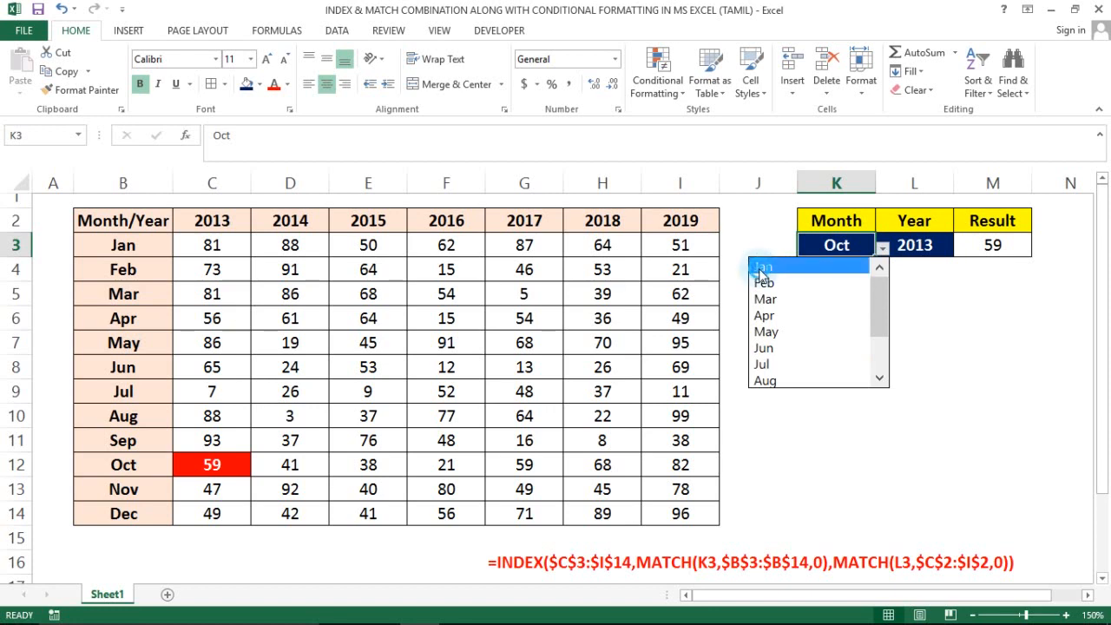
click(758, 268)
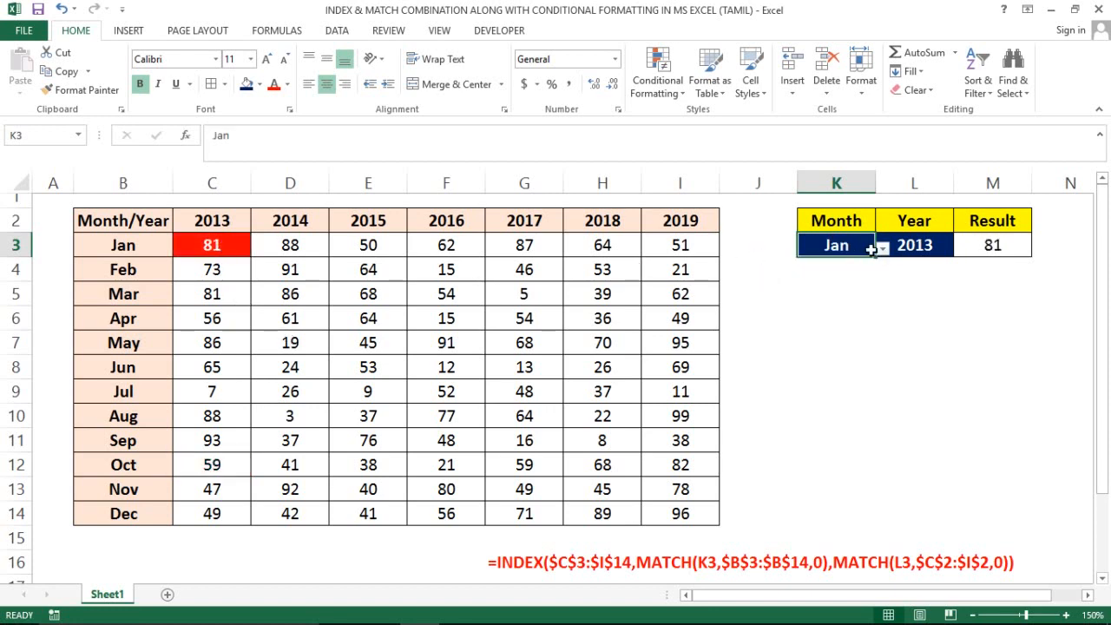
Set the lookup year in L3 to 2018
click(916, 248)
click(961, 249)
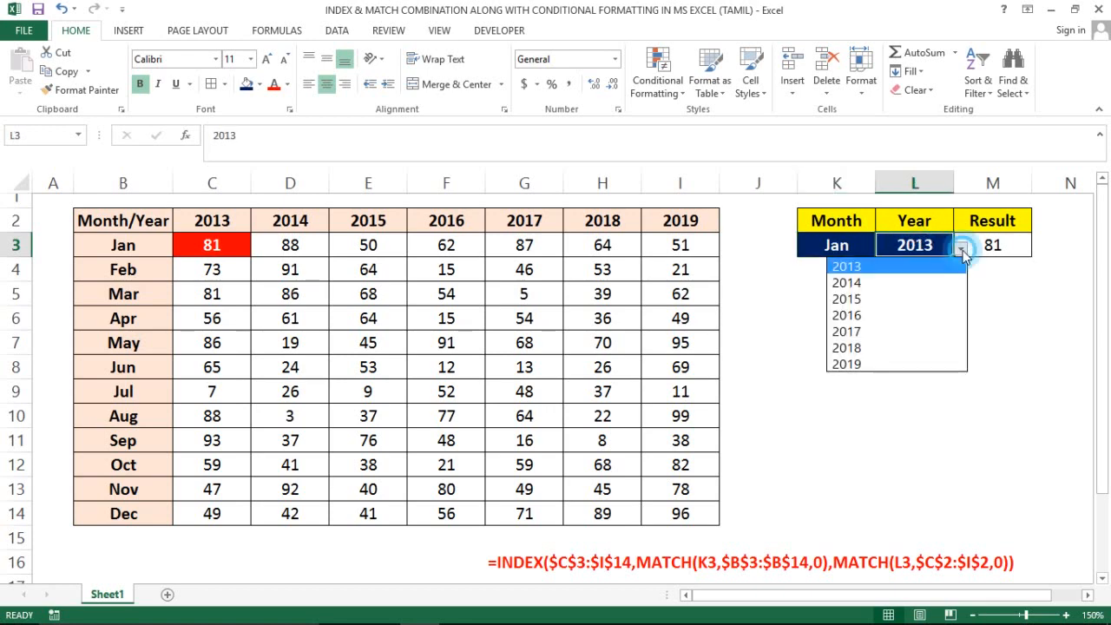
click(849, 350)
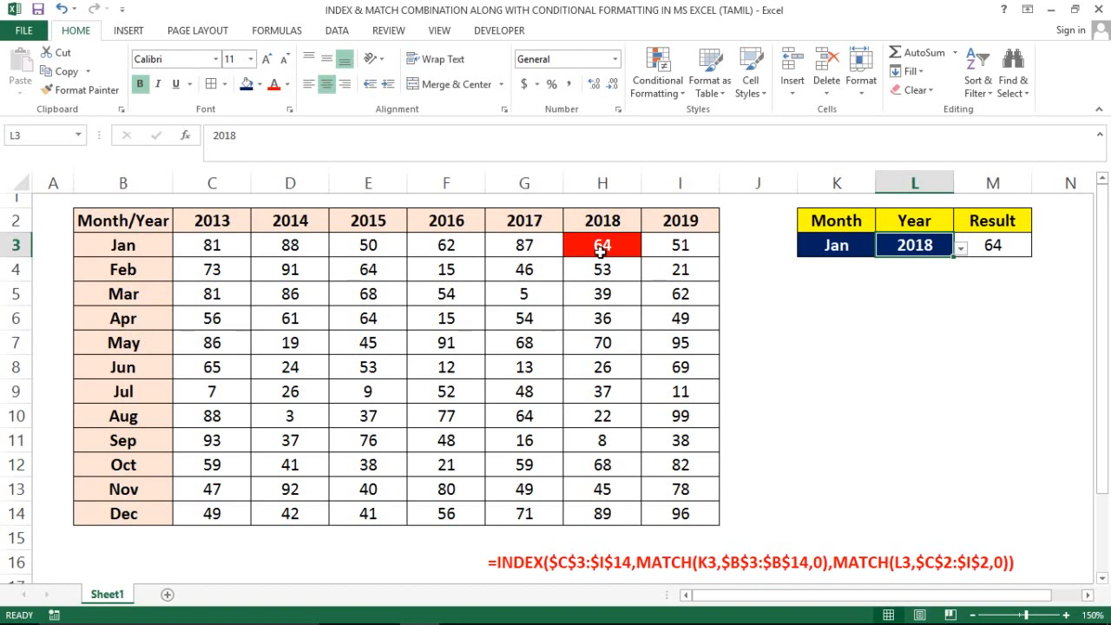
Review the INDEX and MATCH formula in Result cell M3
click(989, 248)
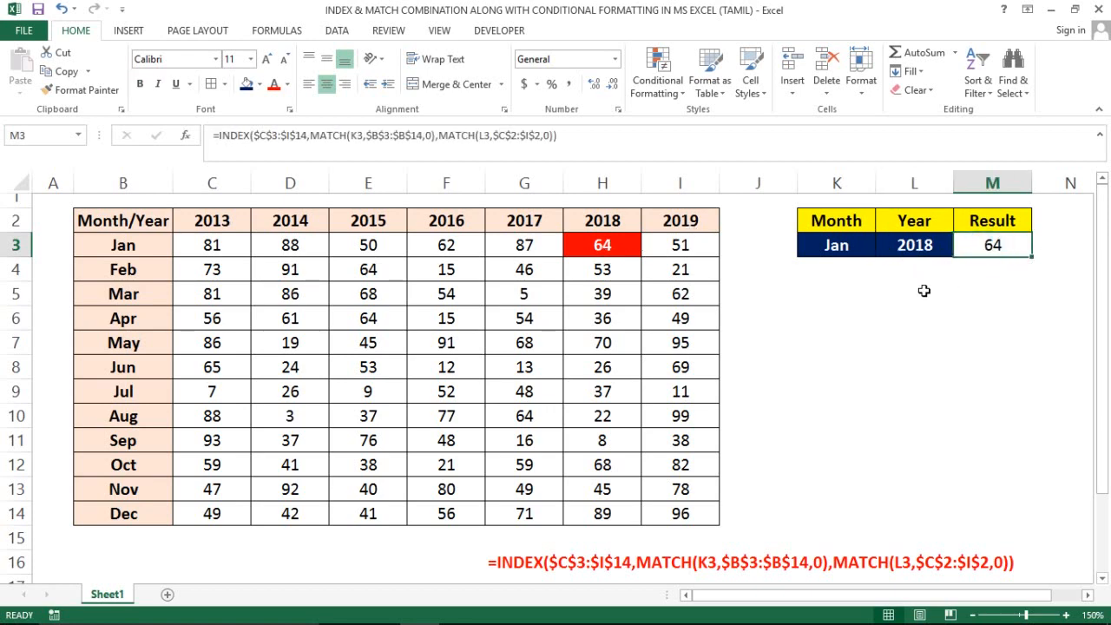
click(785, 321)
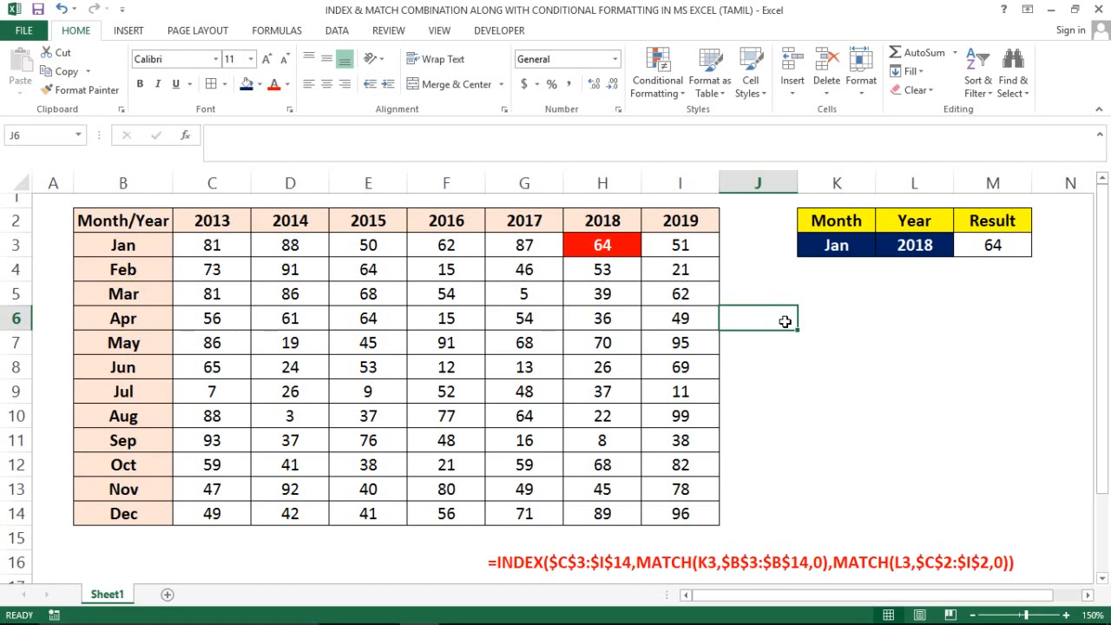
click(861, 355)
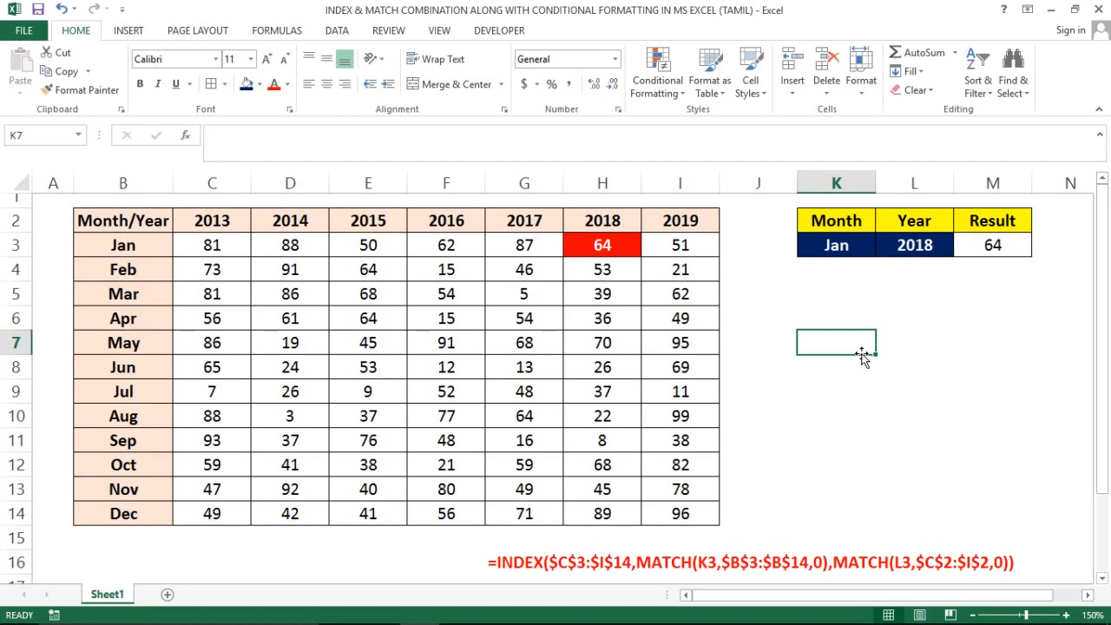
click(856, 280)
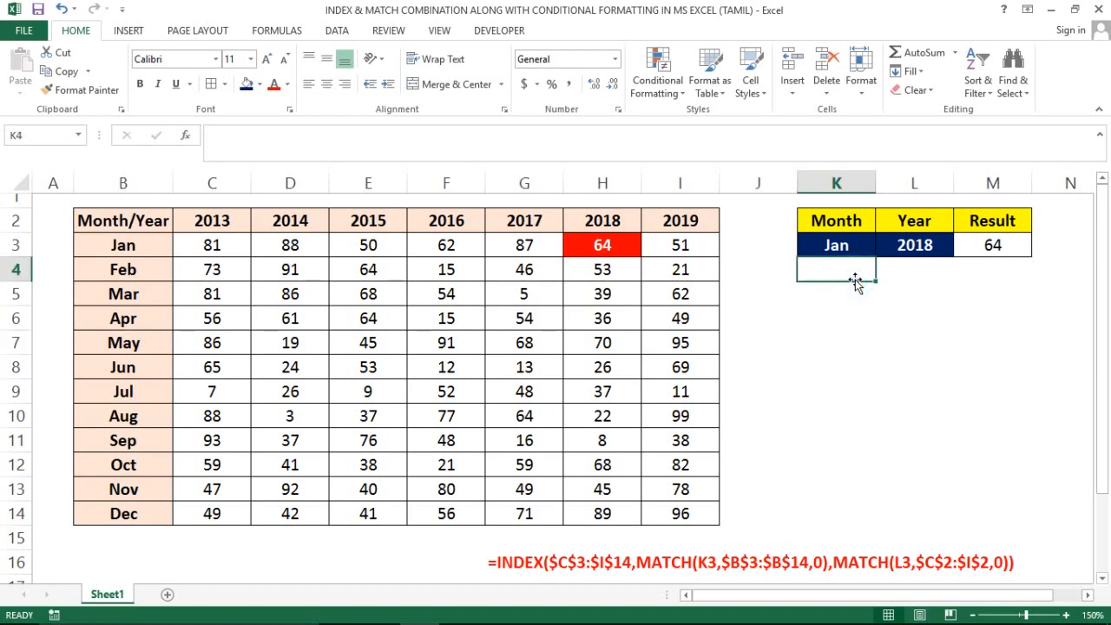
click(451, 292)
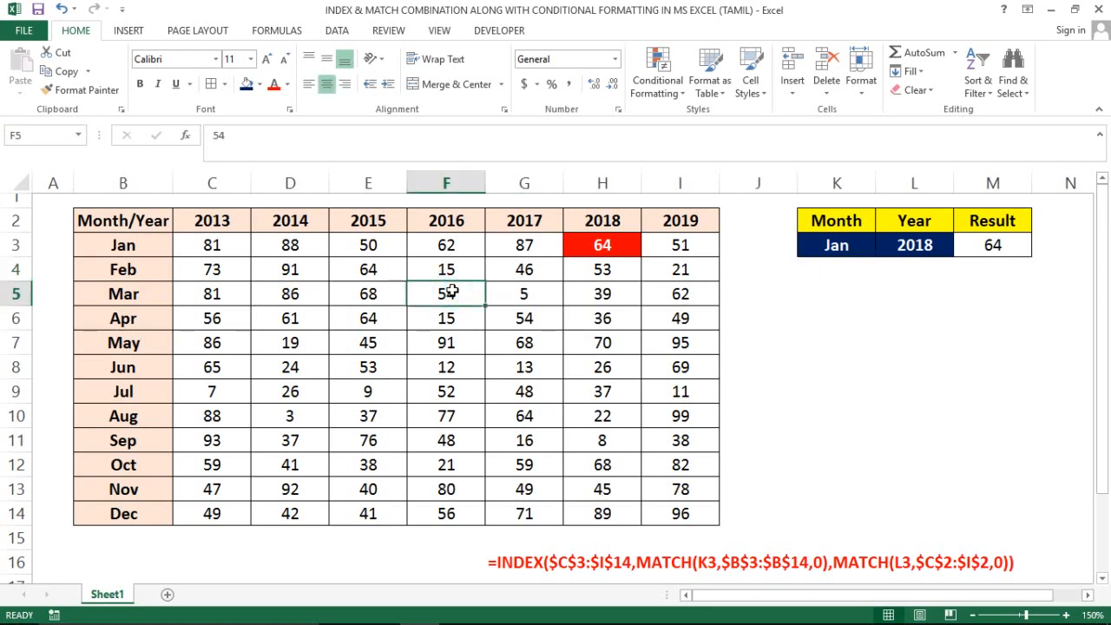
Examine the year and month headings and trace the Jan row across to the highlighted 2018 cell
click(198, 219)
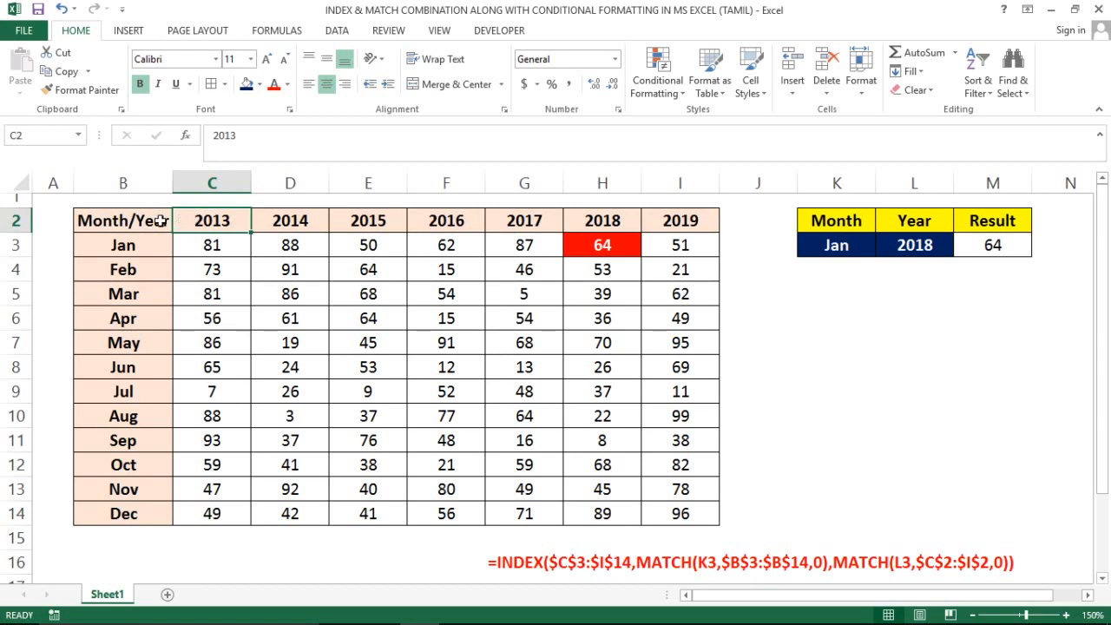
click(140, 244)
key(ctrl+shift+Down)
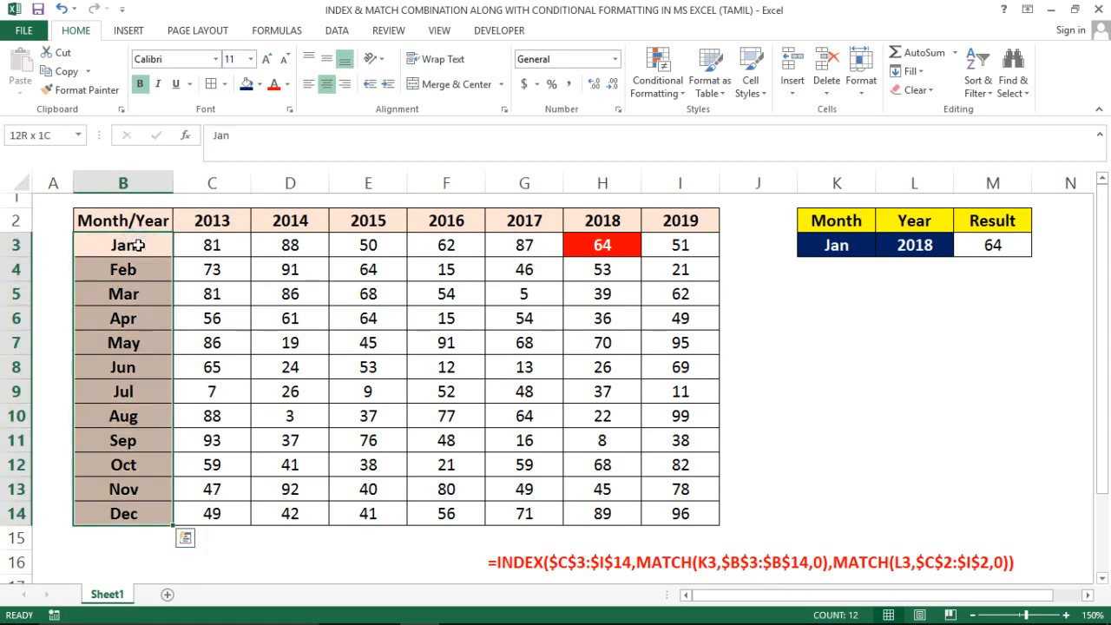
key(Right)
key(Right)
key(Right)
key(Right)
key(Right)
key(Right)
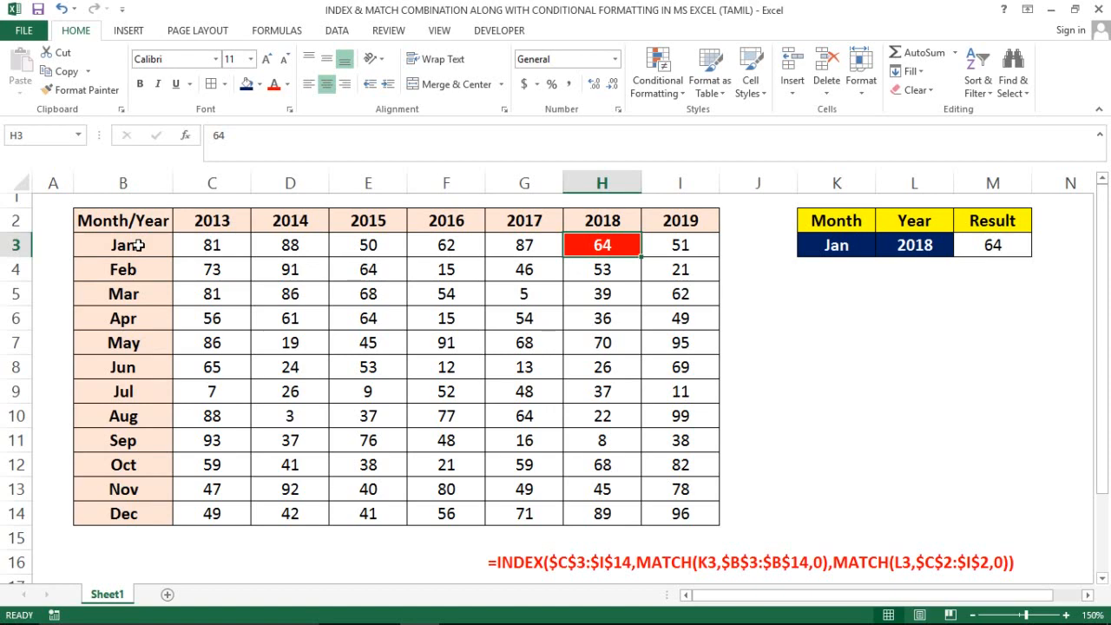
click(159, 323)
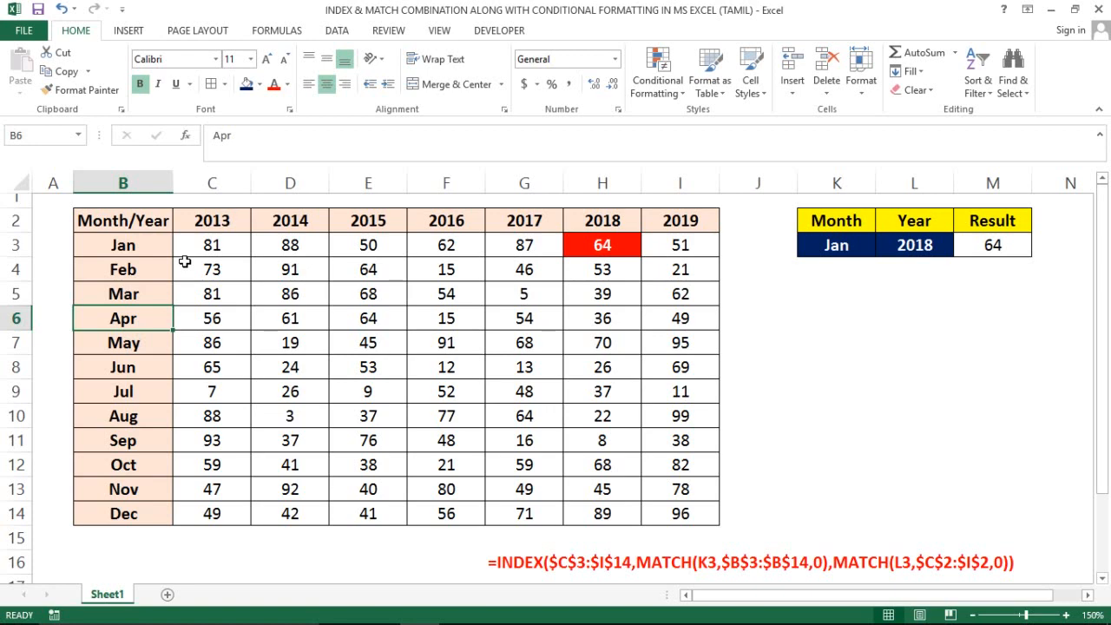
Copy the range B2:M14, covering the month/year table and the lookup block
click(118, 214)
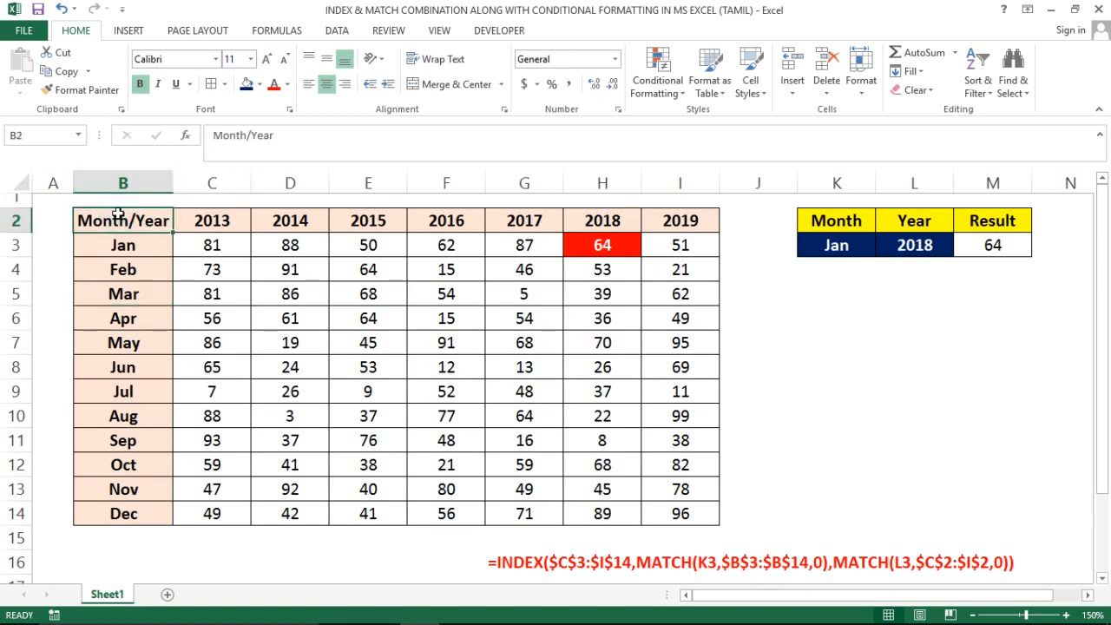
key(shift+Right)
key(shift+Right)
key(shift+Right)
key(shift+Right)
key(shift+Right)
key(shift+Right)
key(shift+Right)
key(shift+Right)
key(shift+Right)
key(shift+Right)
key(shift+Right)
key(shift+Right)
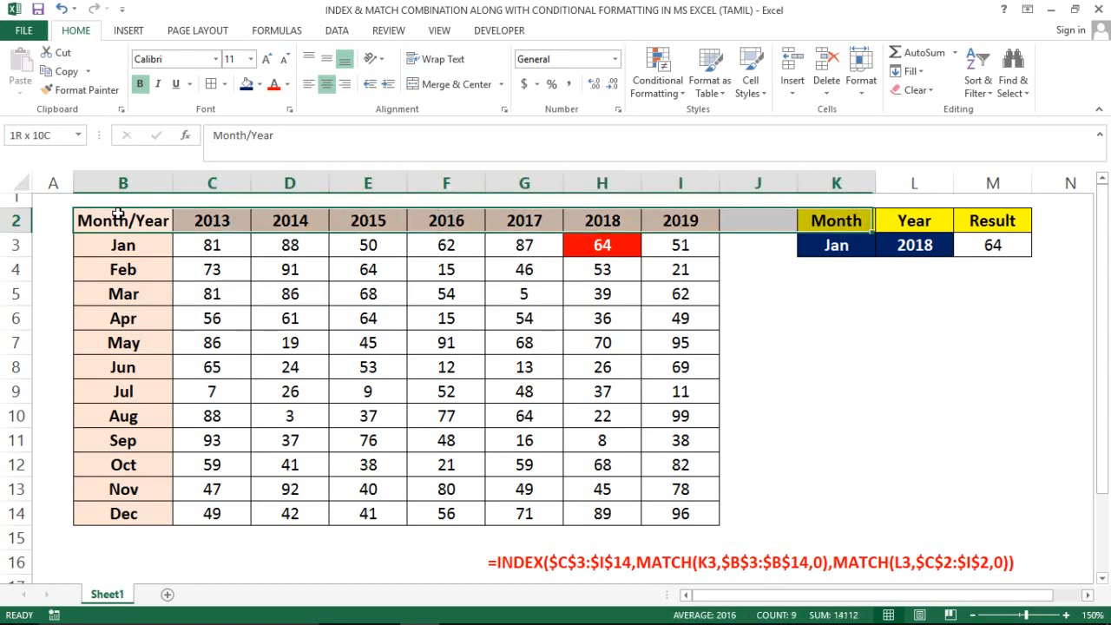
key(shift+Left)
key(shift+Down)
key(shift+Down)
key(shift+Down)
key(shift+Down)
key(shift+Down)
key(shift+Down)
key(shift+Down)
key(shift+Down)
key(shift+Down)
key(shift+Down)
key(shift+Down)
key(shift+Down)
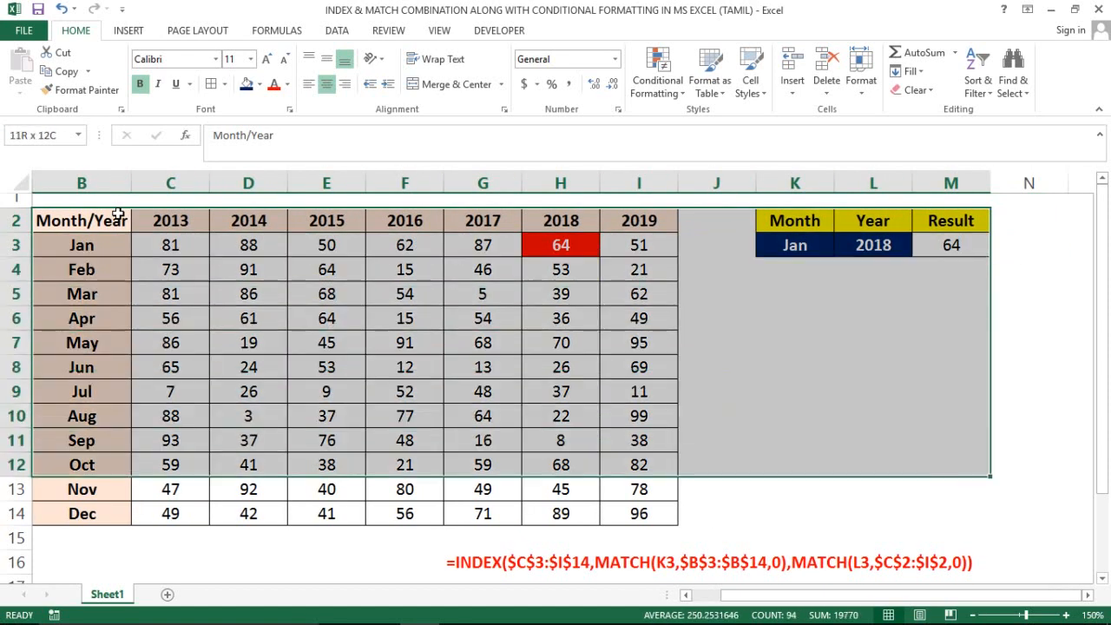
key(ctrl+c)
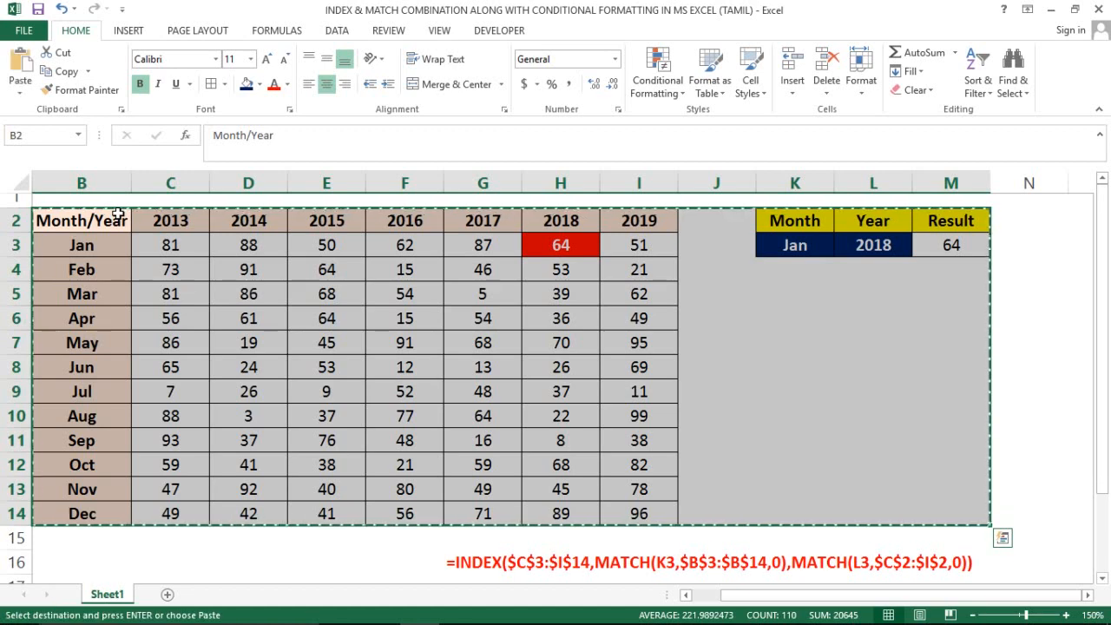
key(ctrl+q)
key(Left)
key(Left)
key(Left)
key(Left)
key(Left)
key(Left)
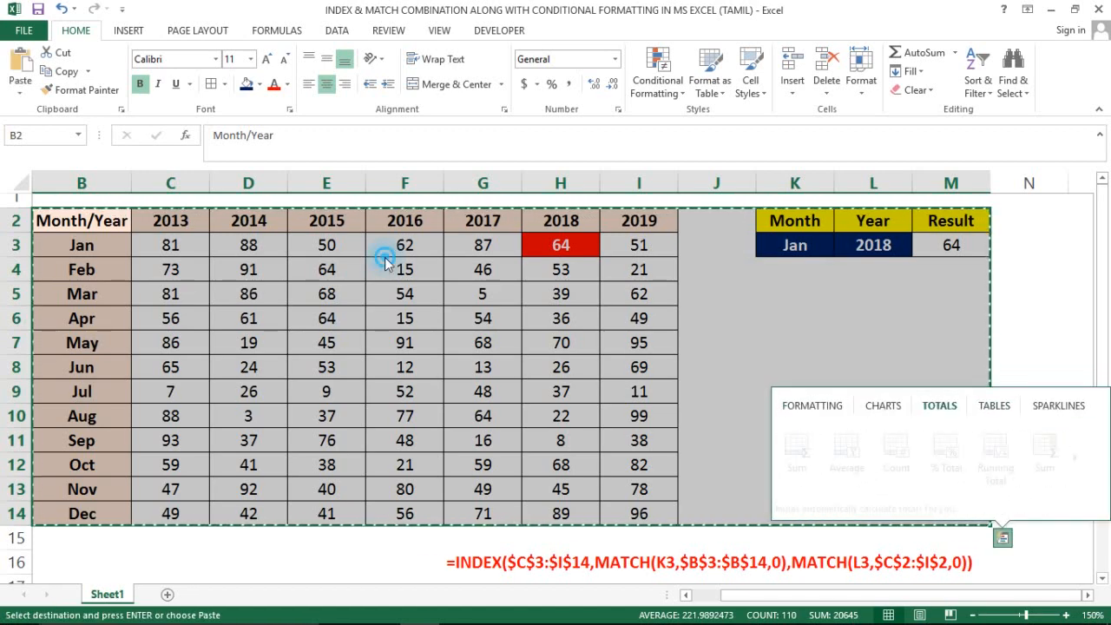
click(404, 269)
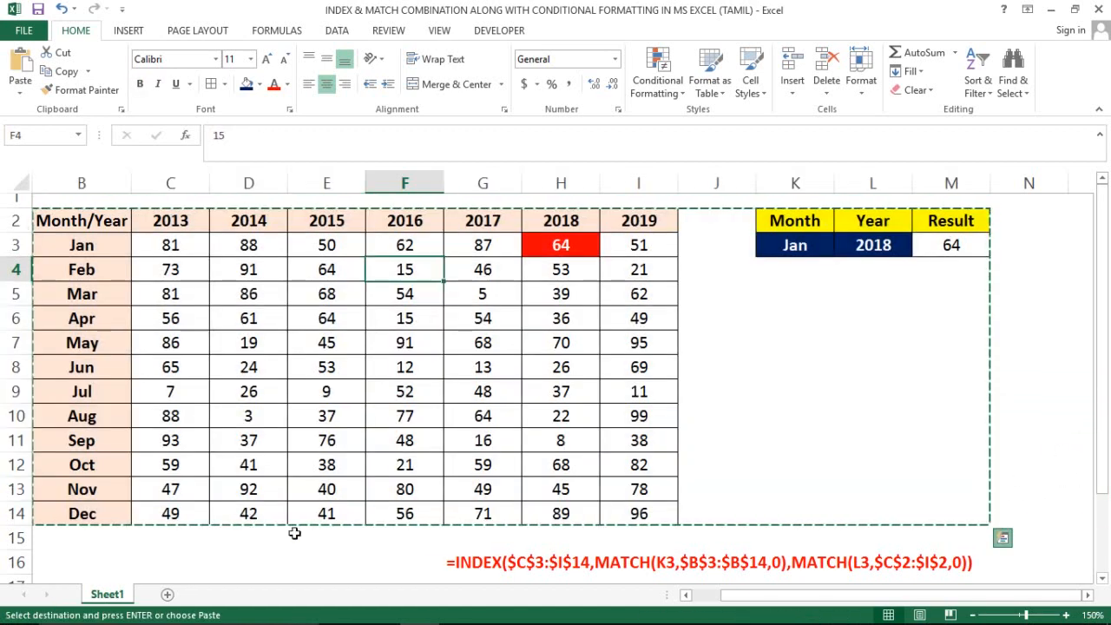
Add a new worksheet and paste the copied tables into it starting at cell B2
click(166, 595)
click(113, 595)
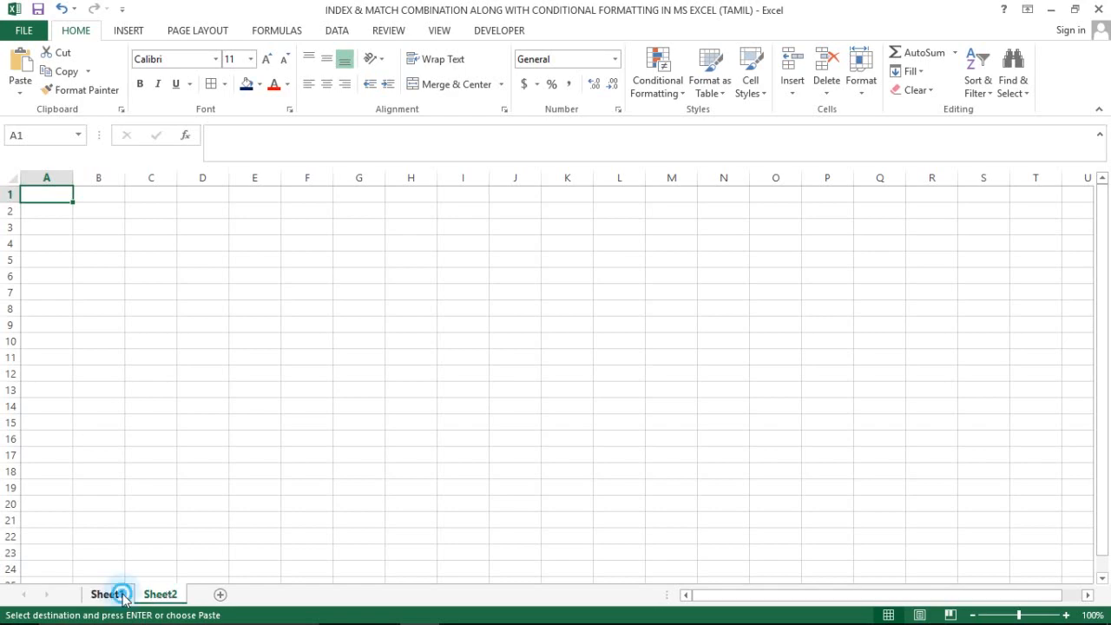
click(160, 595)
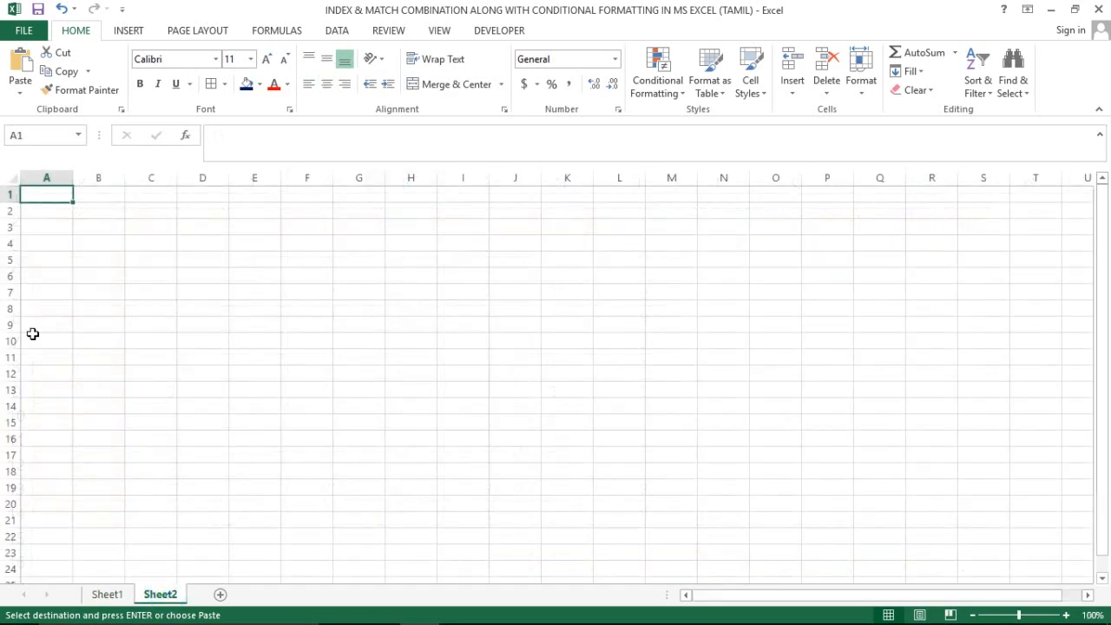
click(96, 211)
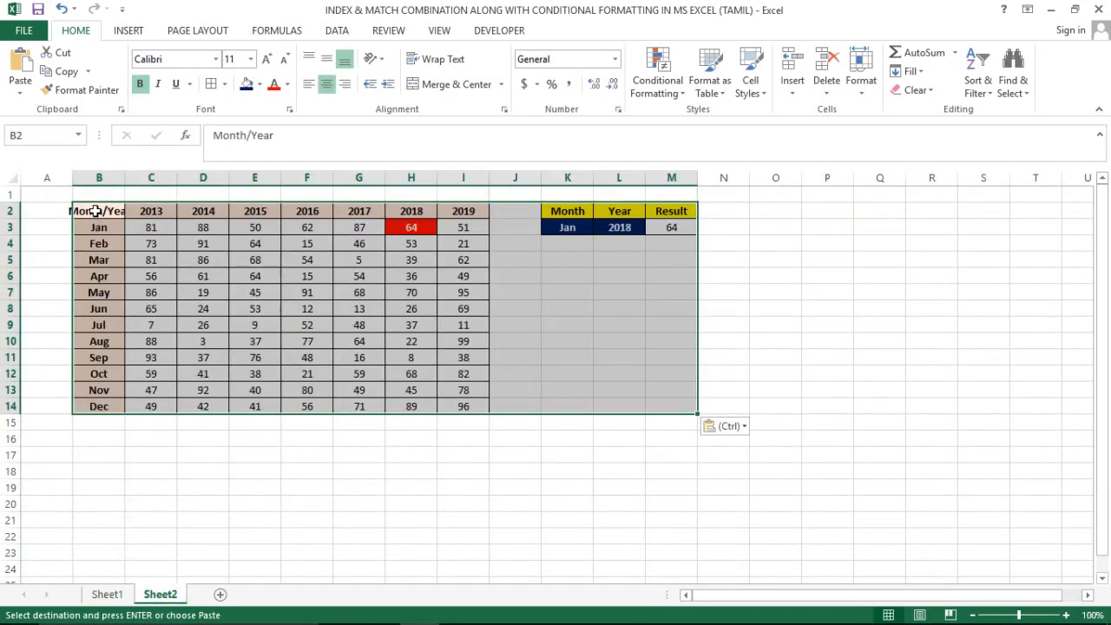
key(ctrl+v)
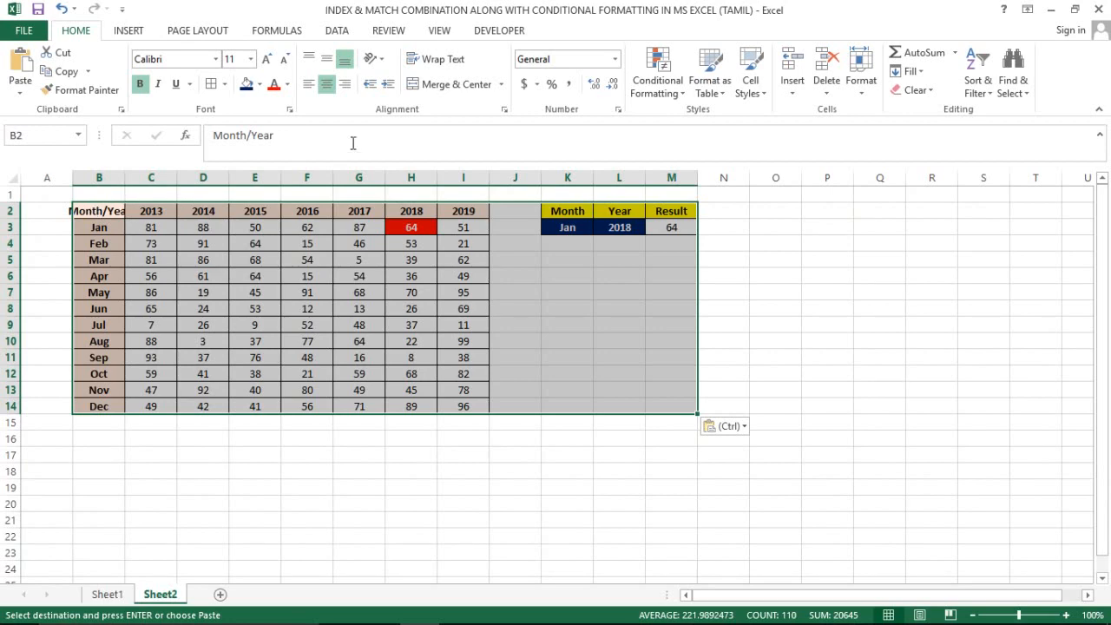
Clear the conditional formatting rules from the pasted range on Sheet2
click(663, 87)
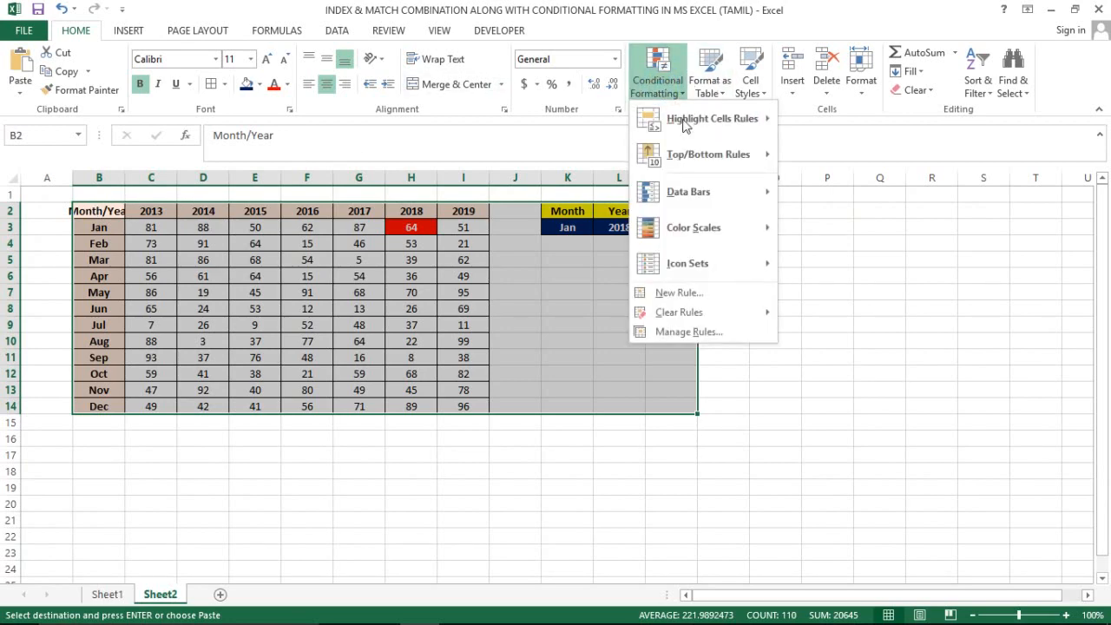
mouse_move(684, 319)
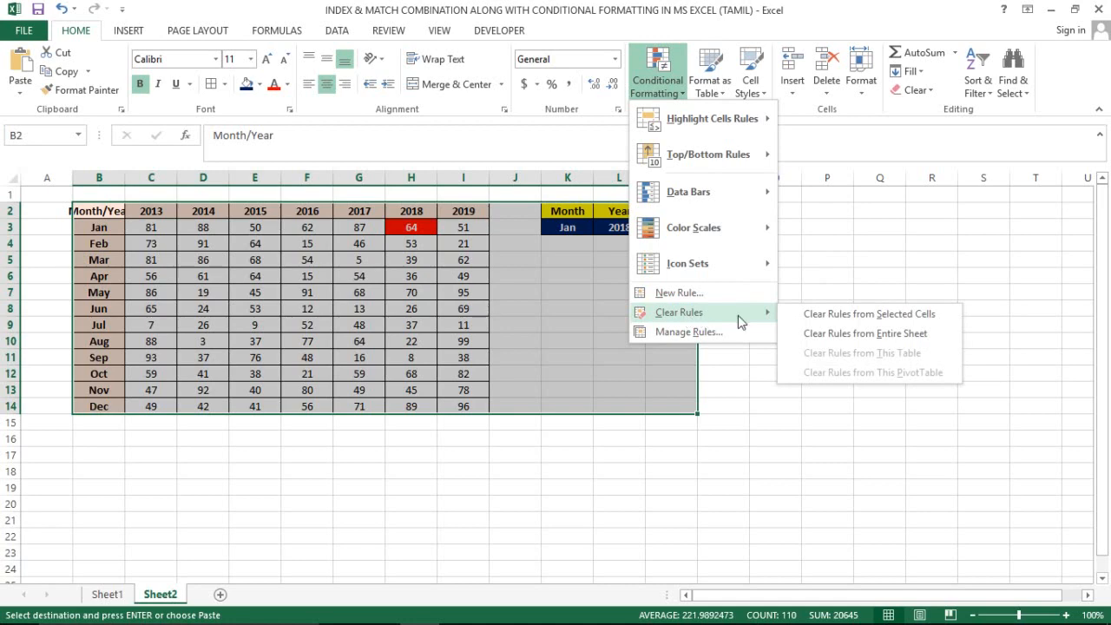
click(846, 320)
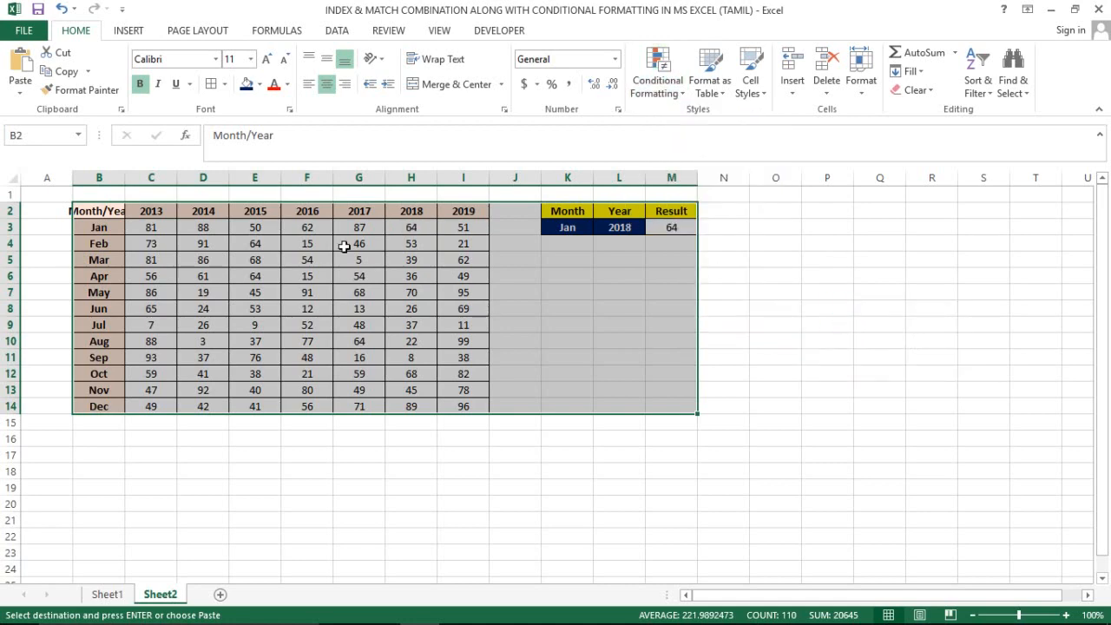
AutoFit column B on Sheet2 so its width suits the Month/Year heading
click(1066, 616)
click(1066, 615)
click(1066, 615)
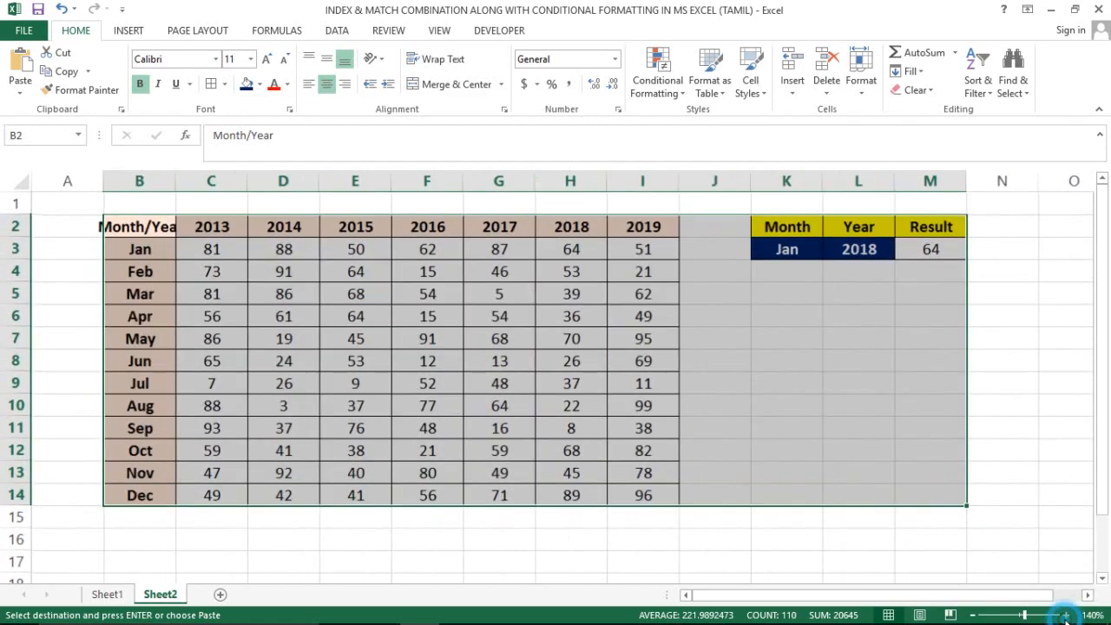
click(1065, 616)
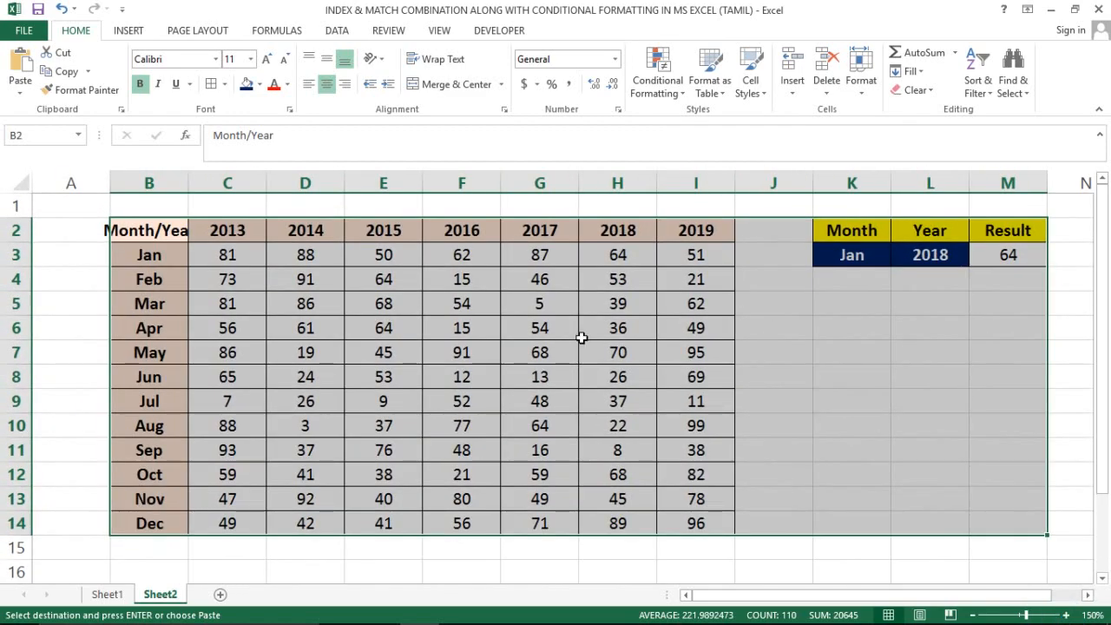
double_click(188, 181)
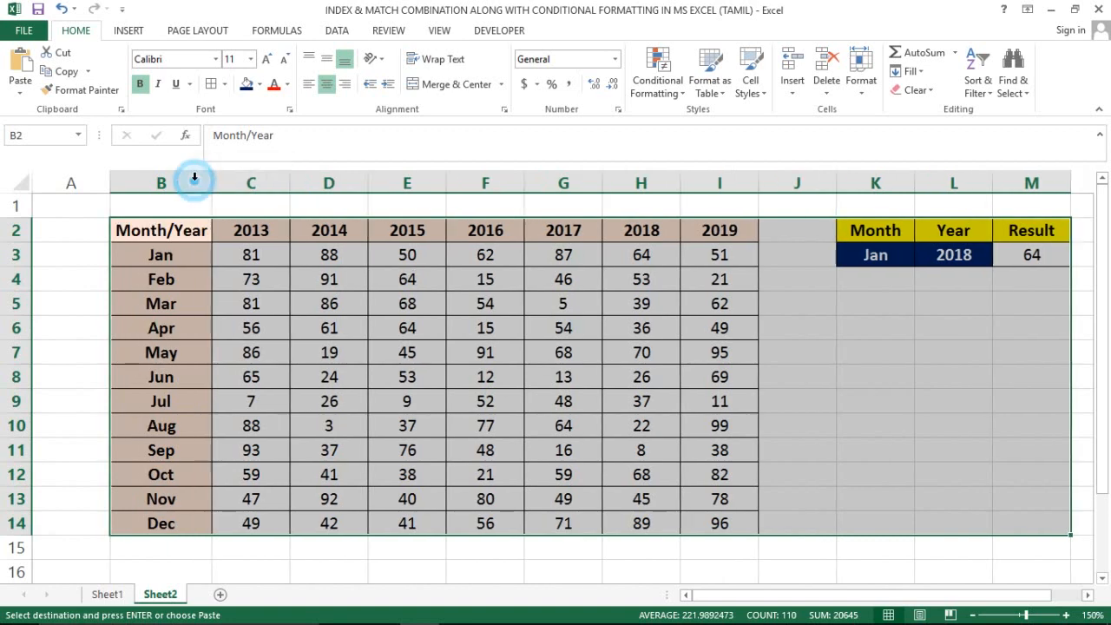
click(422, 231)
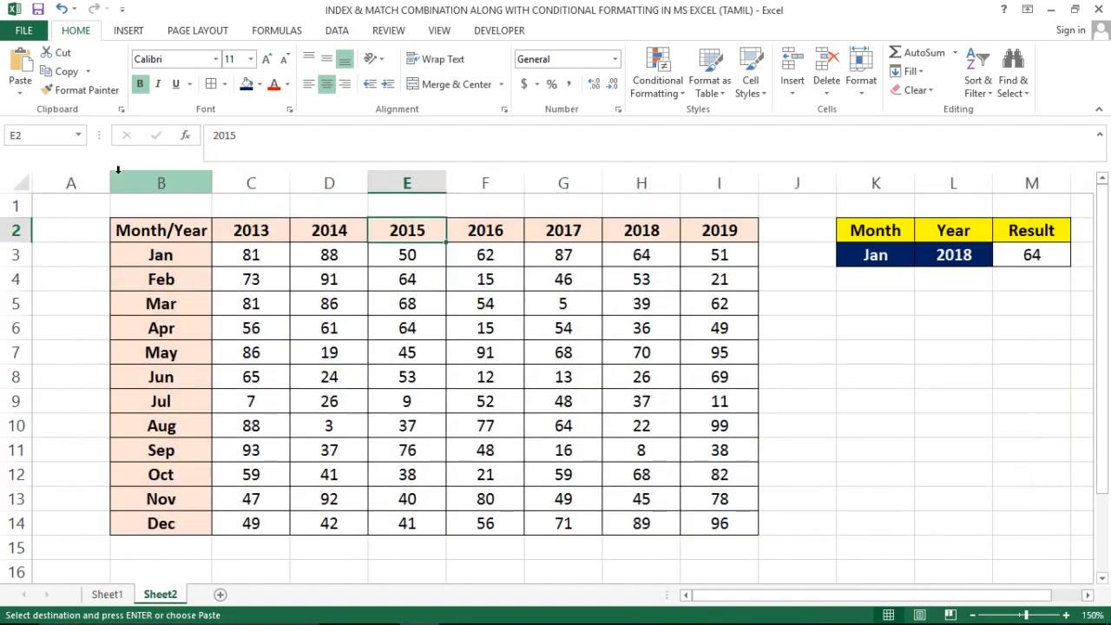
Narrow column A and slightly widen columns L and M on Sheet2
drag(108, 181, 75, 183)
drag(960, 181, 968, 181)
drag(1045, 181, 1055, 182)
Delete all the values in the table body C3:I14, keeping the month and year headings
click(246, 282)
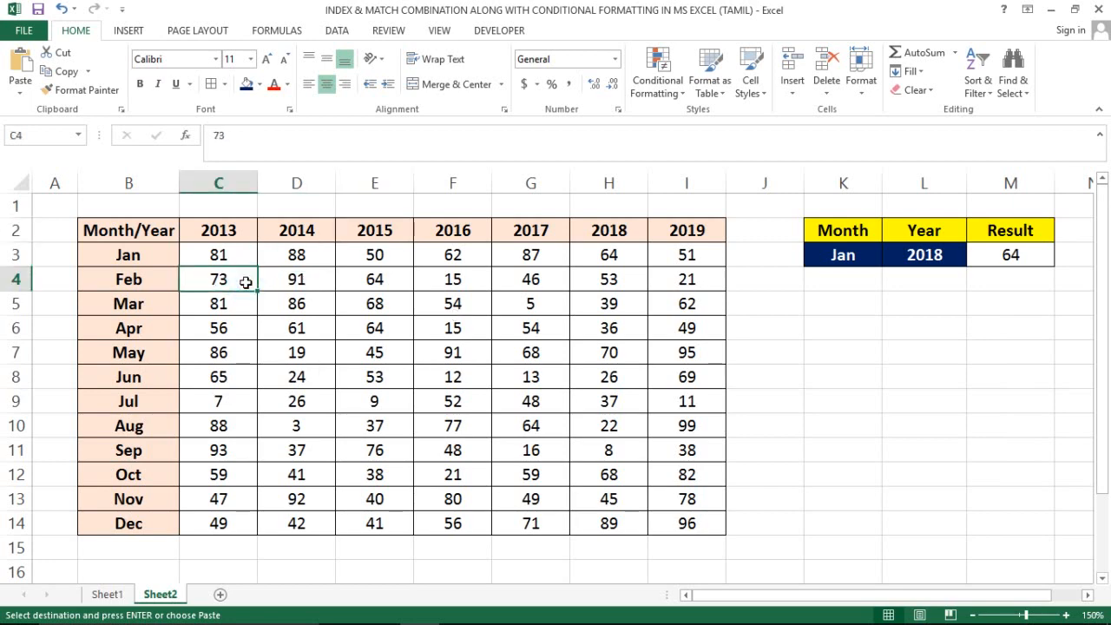
key(Up)
key(ctrl+shift+Down)
key(ctrl+shift+Right)
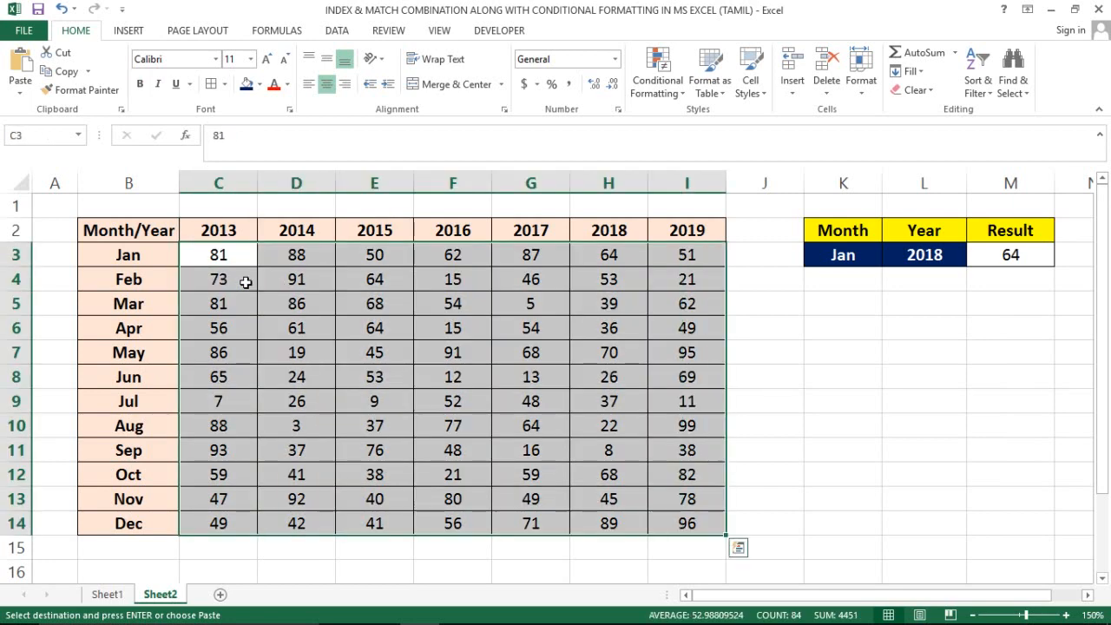
key(Delete)
Clear the month, year and result contents from cells K3:M3
key(Right)
key(Right)
key(Right)
key(Right)
key(Right)
key(Right)
key(Right)
key(Right)
key(Right)
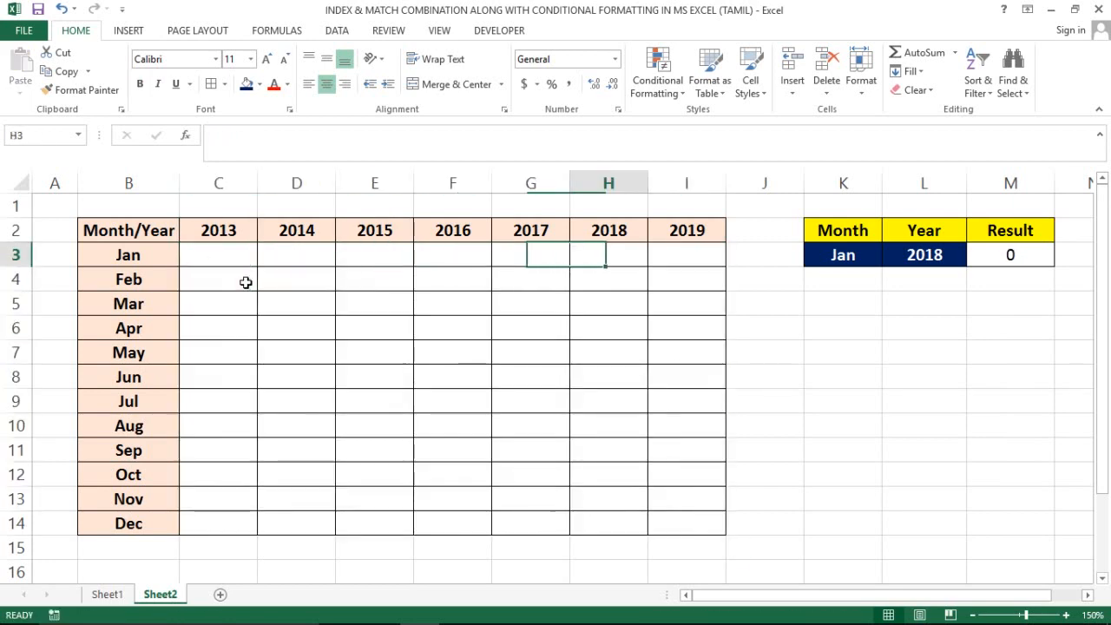
key(Left)
key(ctrl+shift+Right)
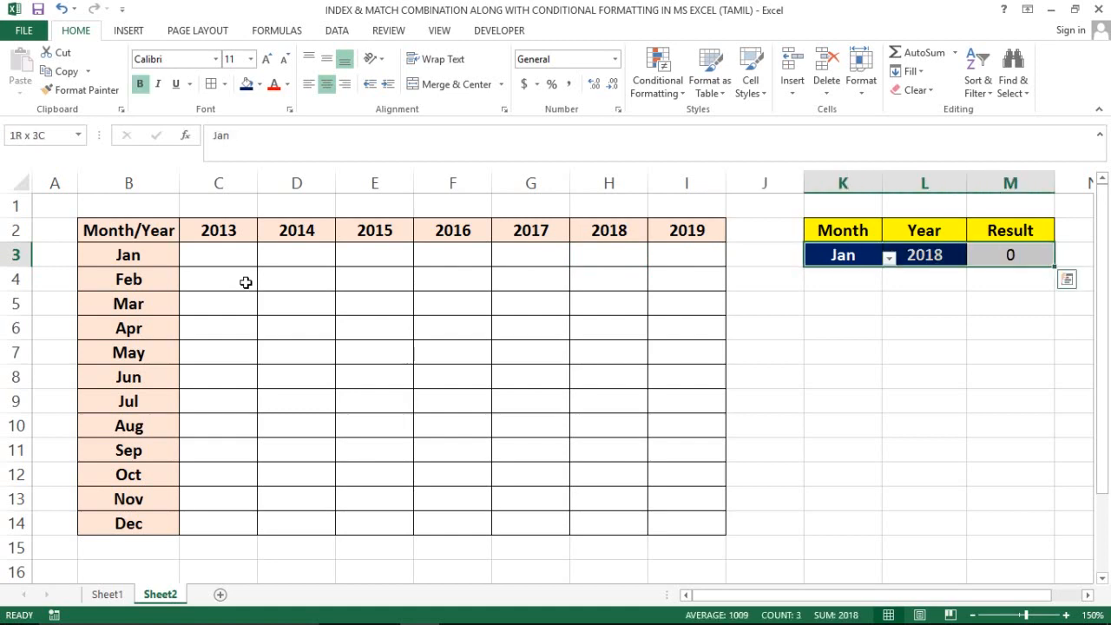
key(Delete)
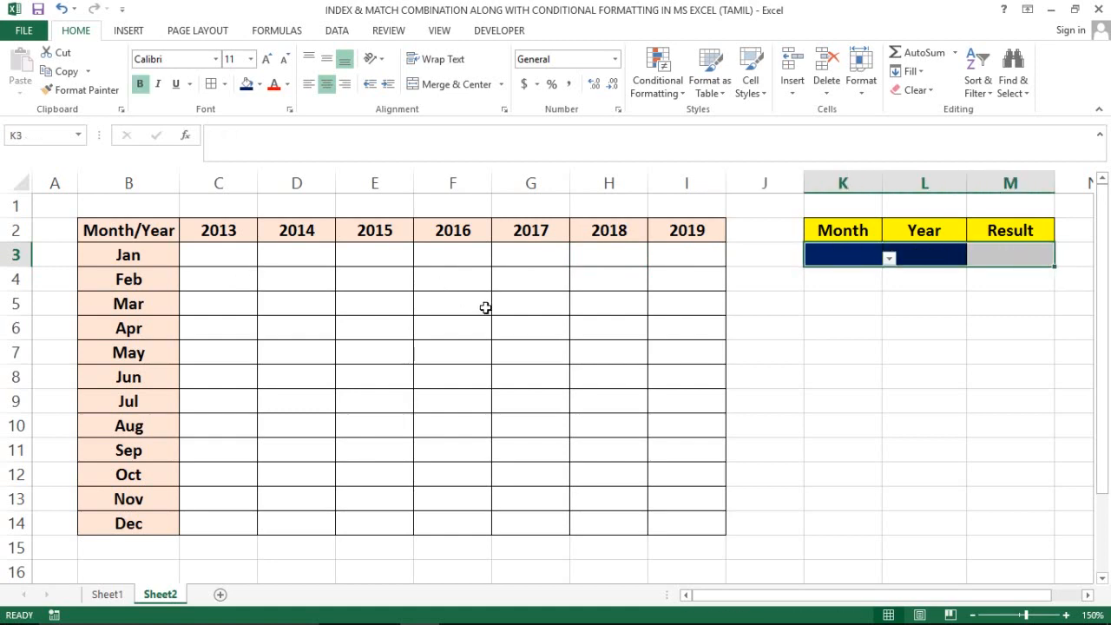
Clear all existing data validation settings from the month and year input cells K3:L3
click(925, 261)
click(821, 251)
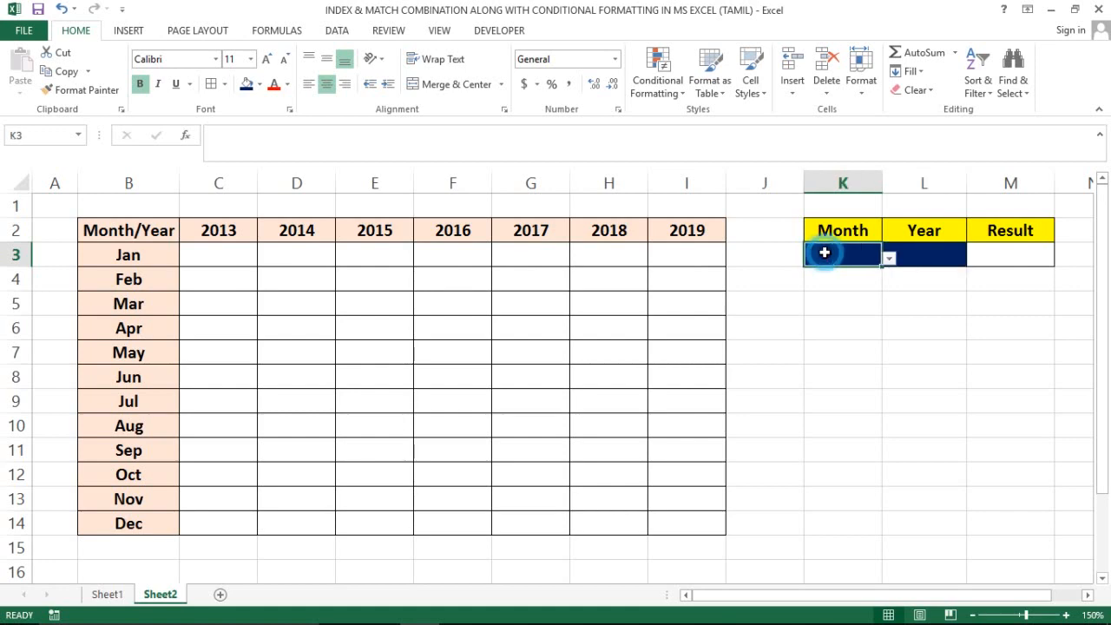
key(shift+Right)
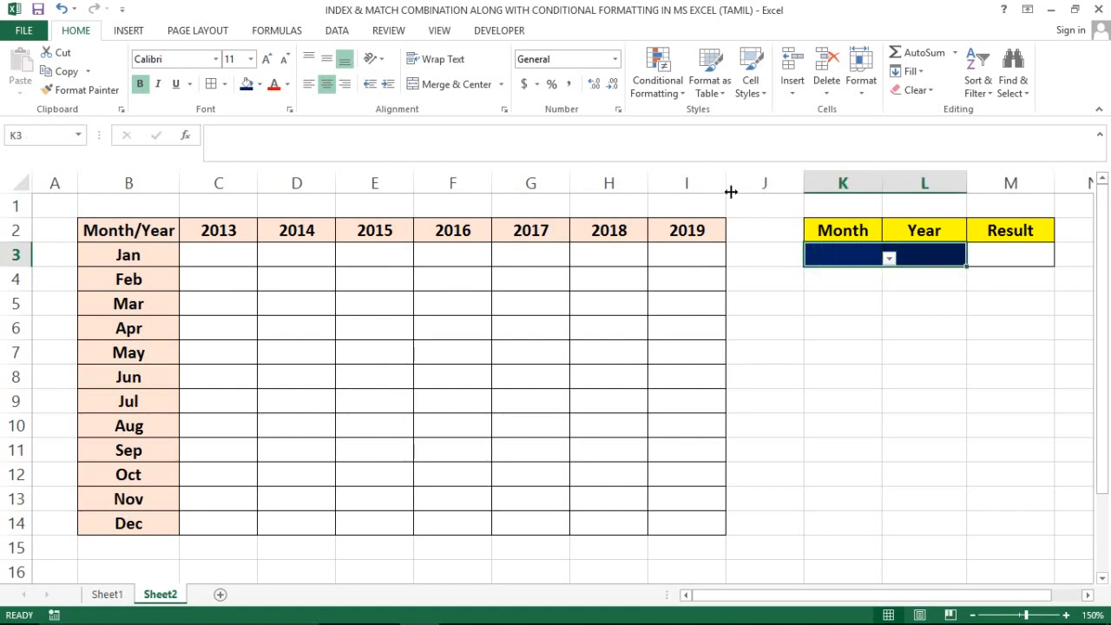
click(344, 31)
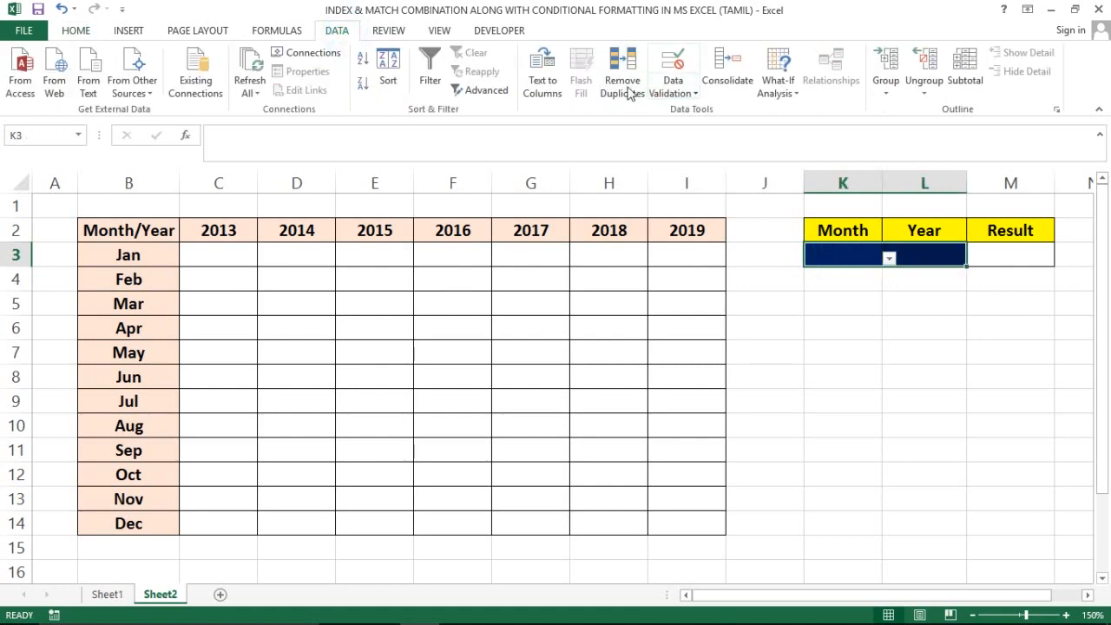
click(690, 93)
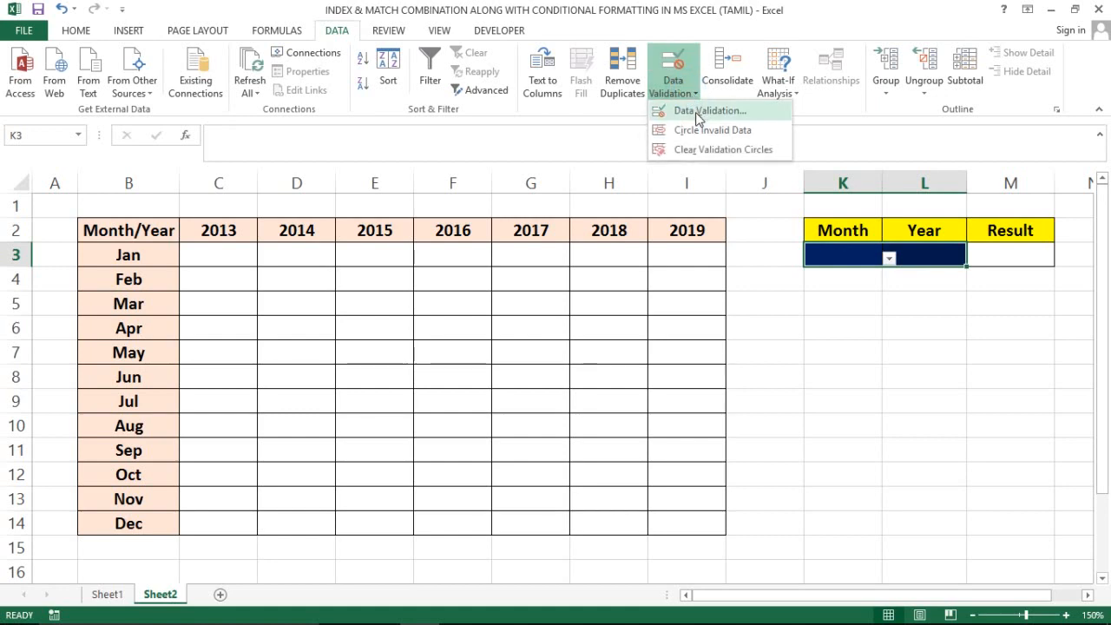
click(705, 111)
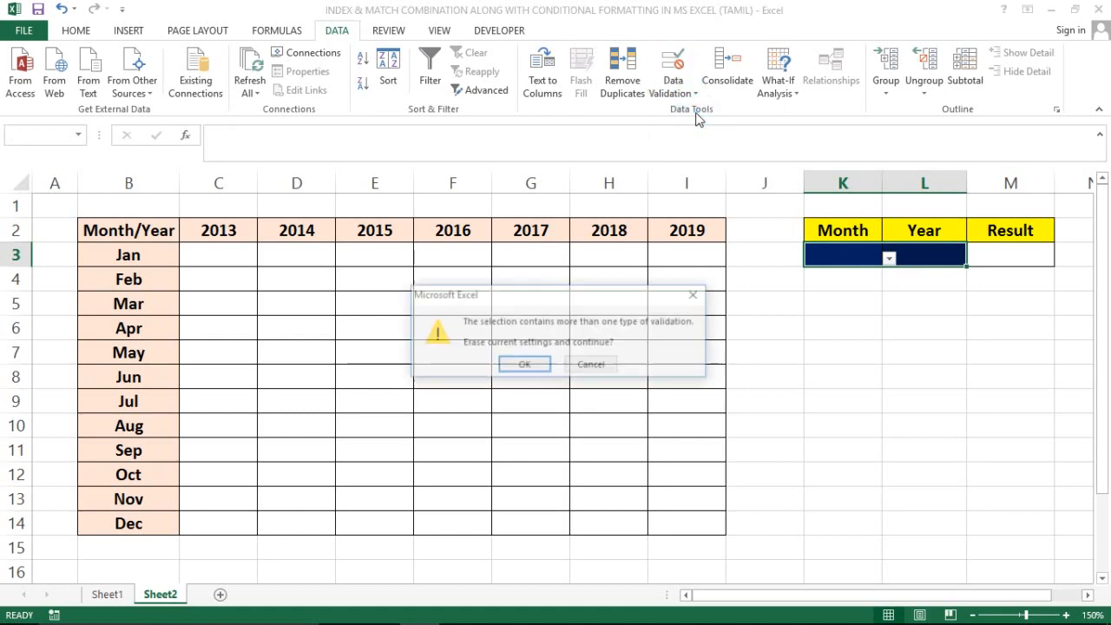
click(521, 365)
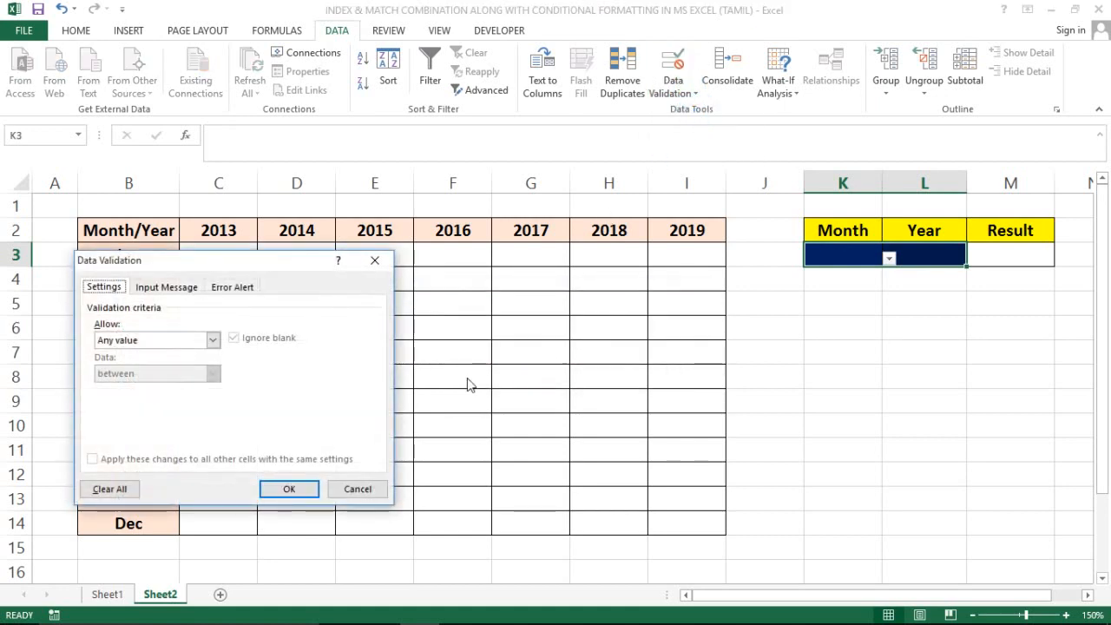
click(110, 489)
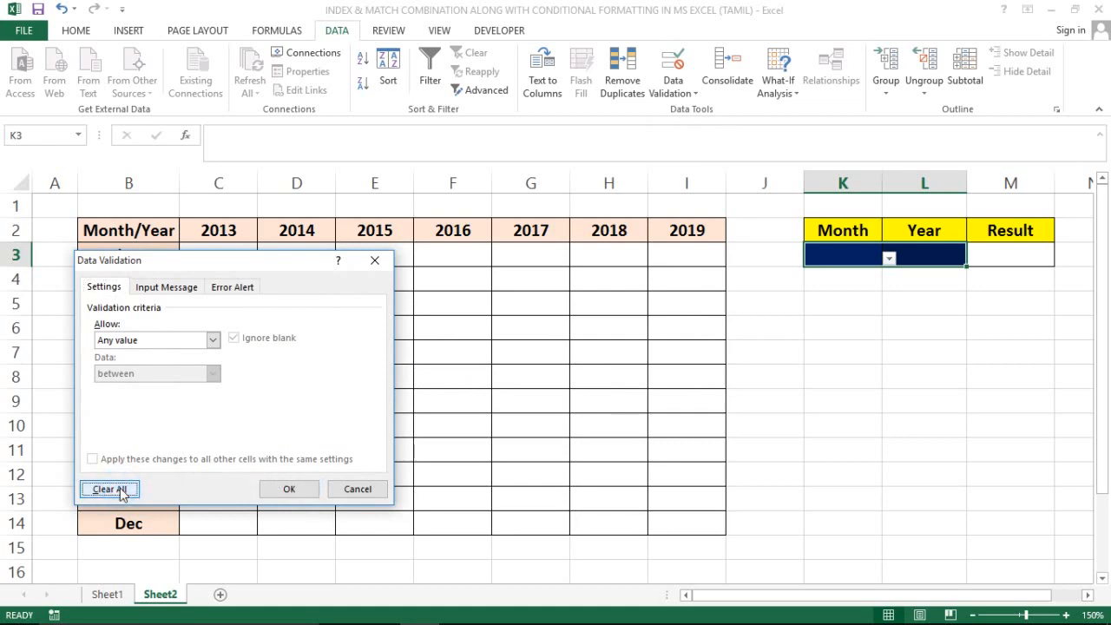
click(304, 488)
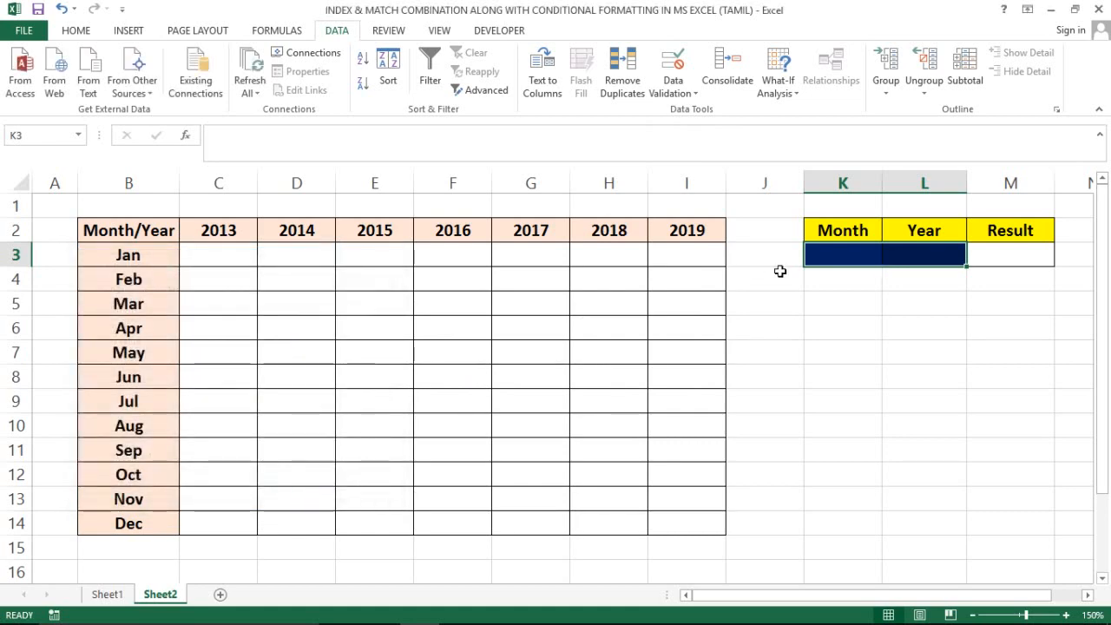
click(825, 259)
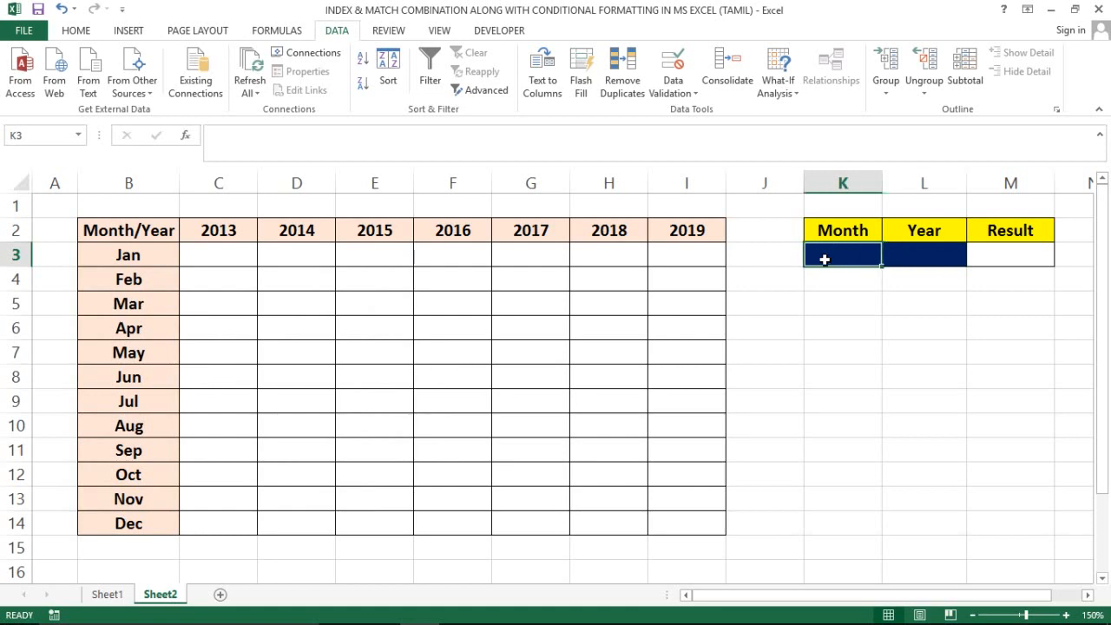
key(Tab)
key(Tab)
key(Right)
key(Left)
key(Left)
key(Left)
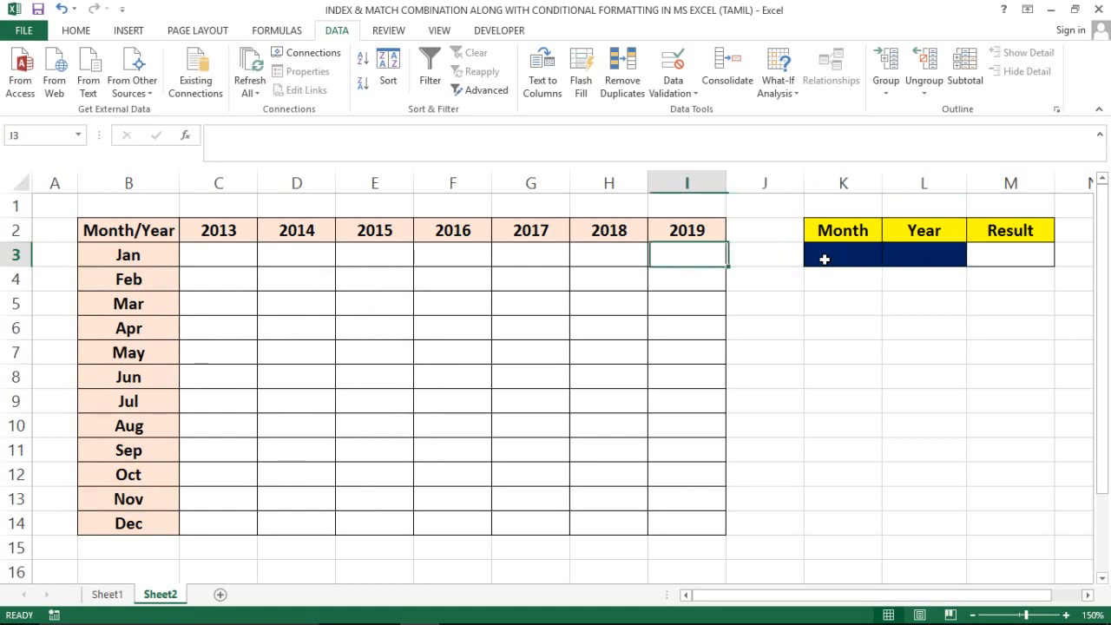
key(Right)
key(Right)
key(shift+Right)
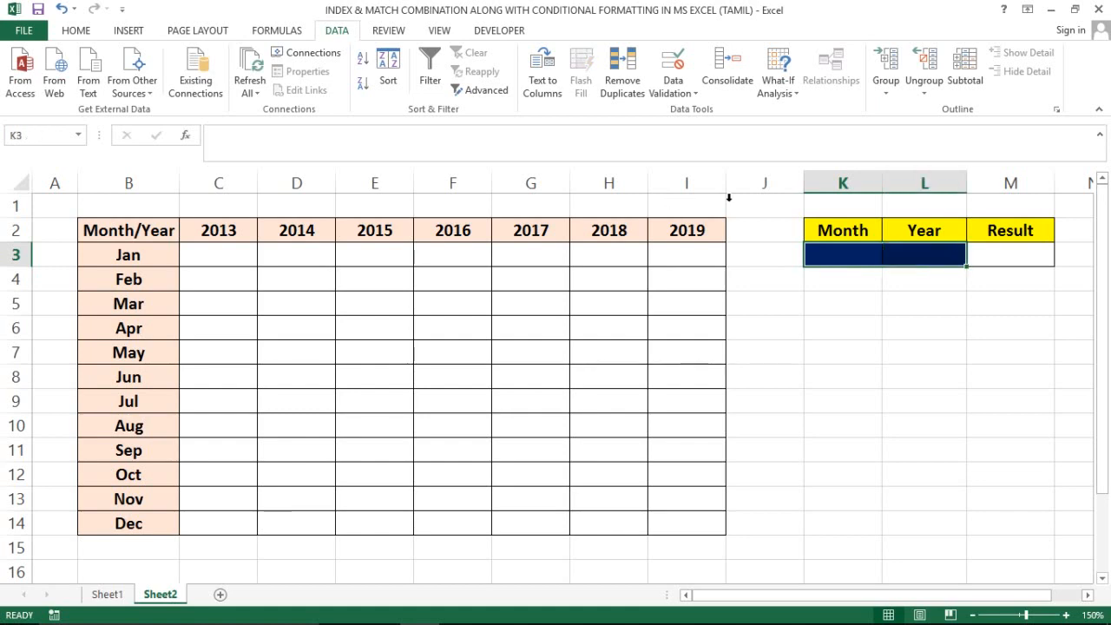
click(75, 30)
click(886, 355)
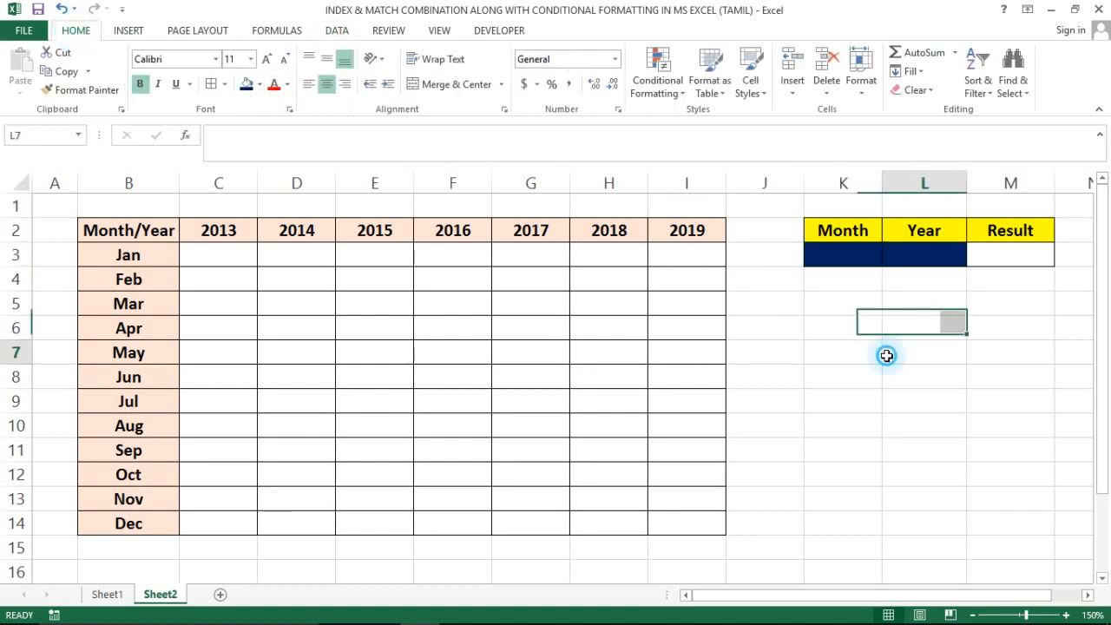
click(653, 280)
click(322, 249)
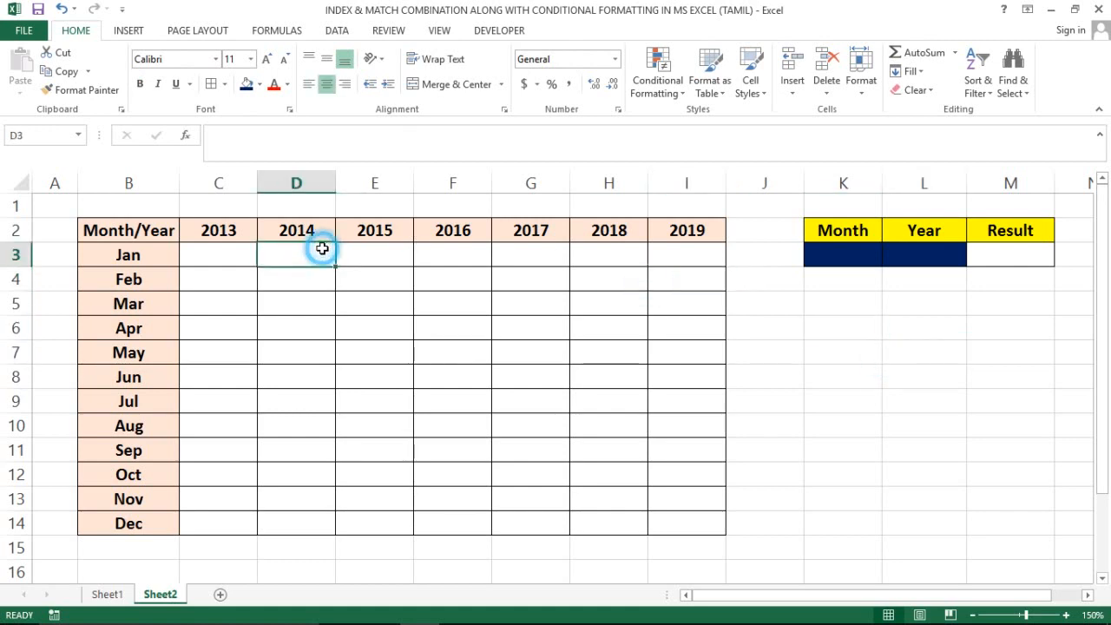
Fill the whole table body C3:I14 at once with the formula =RANDBETWEEN(1,100)
click(240, 256)
key(Left)
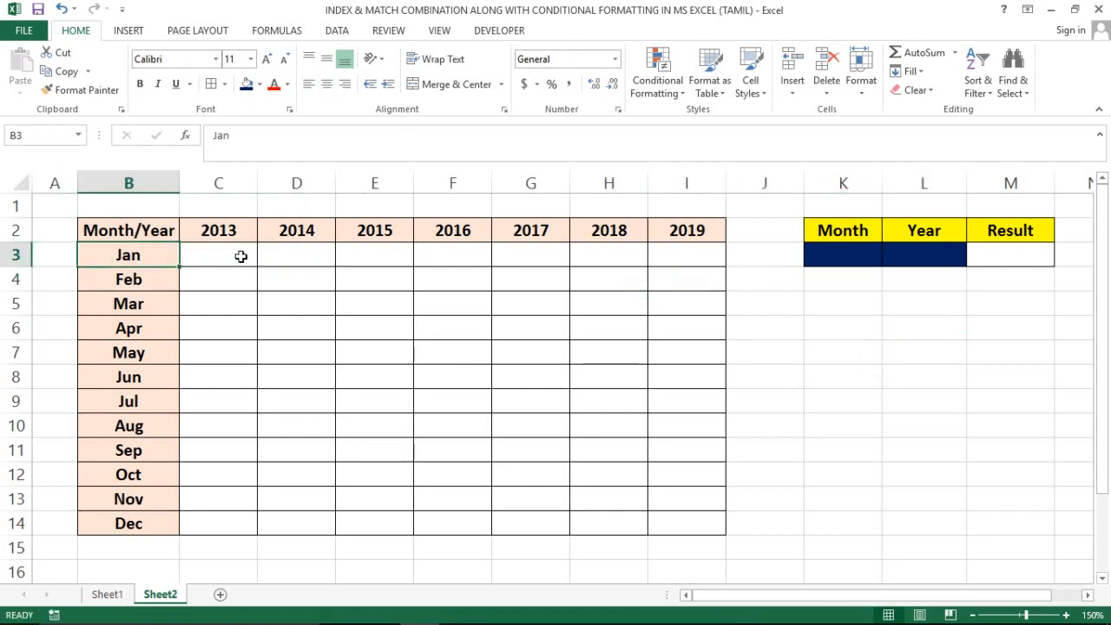
key(Right)
key(shift+Right)
key(shift+Right)
key(shift+Right)
key(shift+Right)
key(shift+Right)
key(shift+Right)
key(shift+Down)
key(shift+Down)
key(shift+Down)
key(shift+Down)
key(shift+Down)
key(shift+Down)
key(shift+Down)
key(shift+Down)
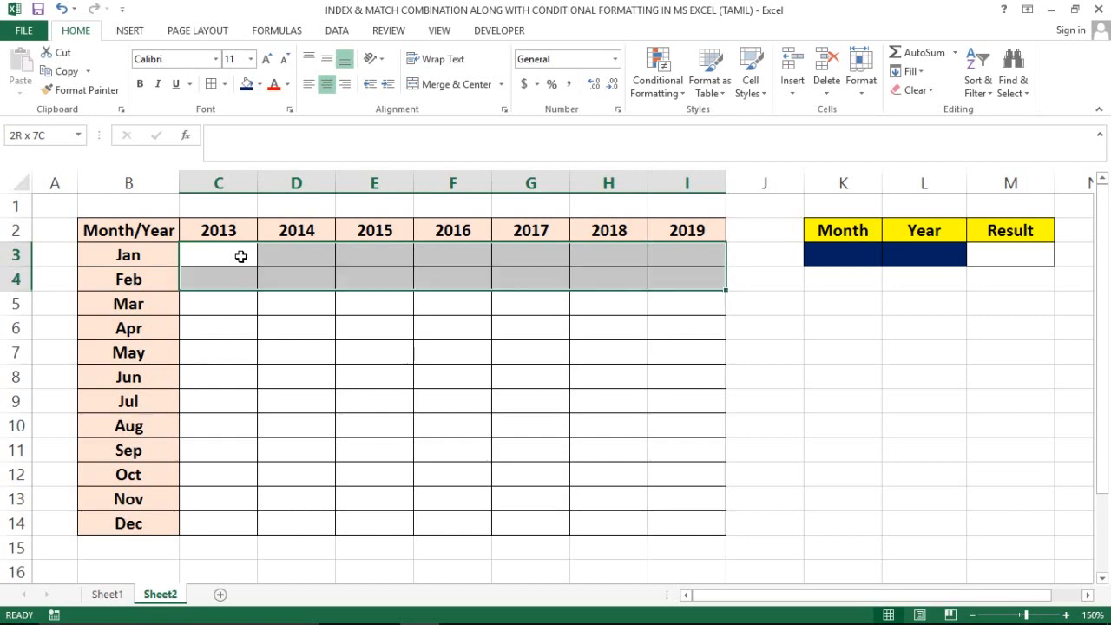
key(shift+Down)
key(shift+Down)
key(shift+Down)
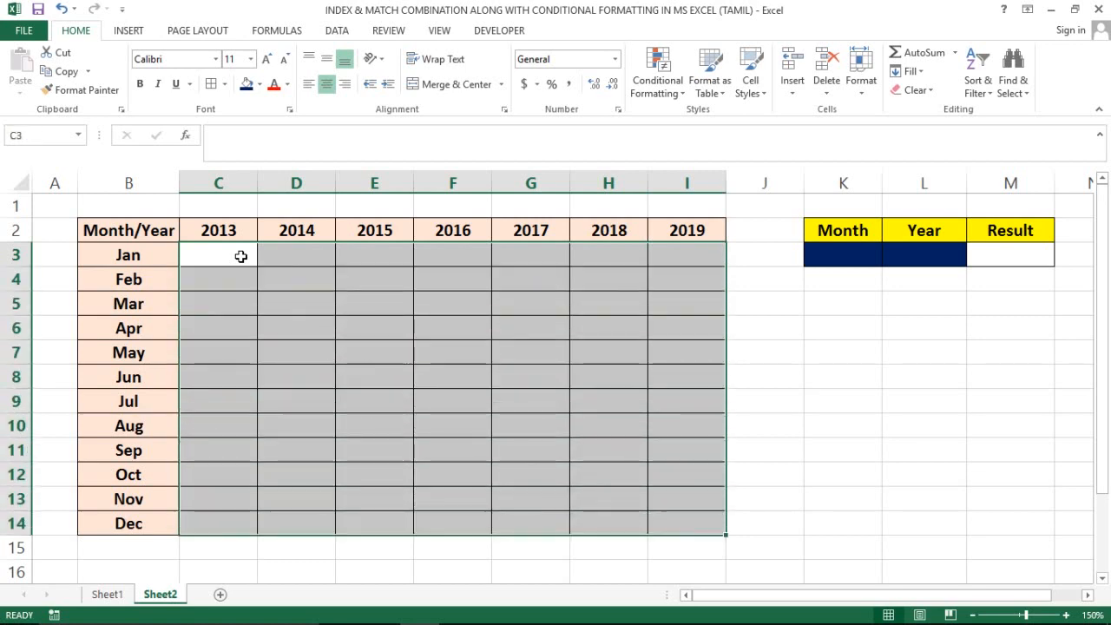
text(=ran)
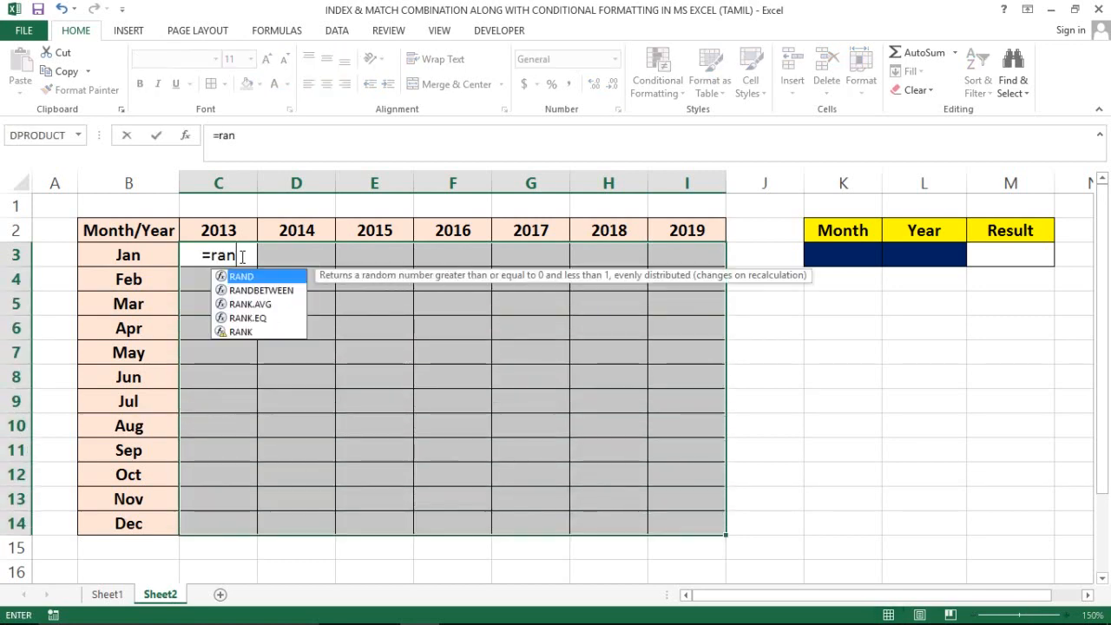
text(b)
key(BackSpace)
text(dn)
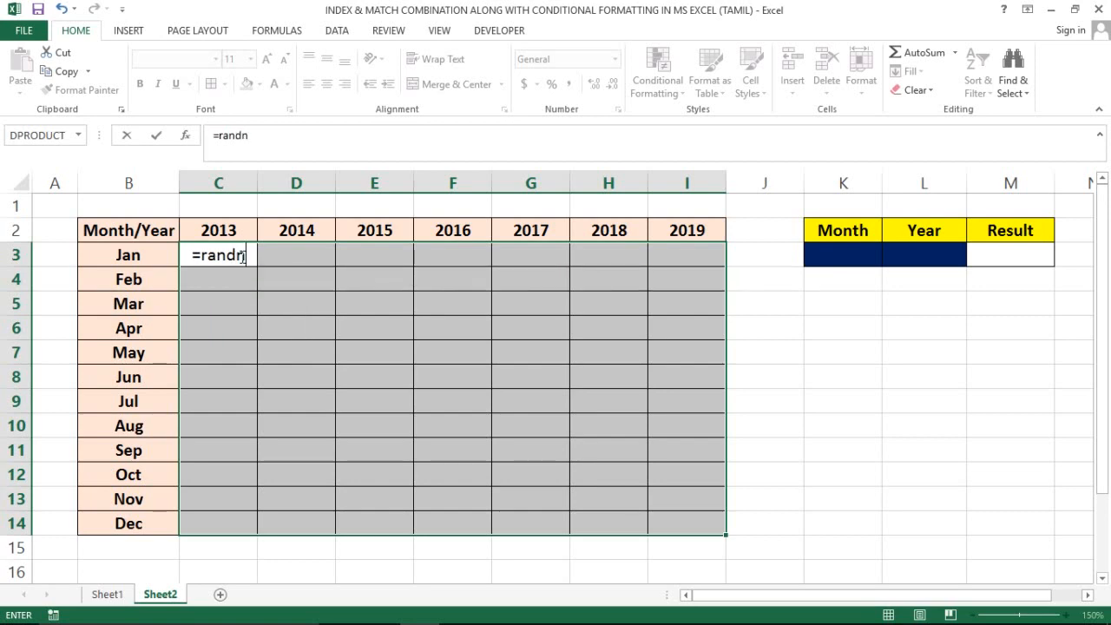
key(BackSpace)
text(b)
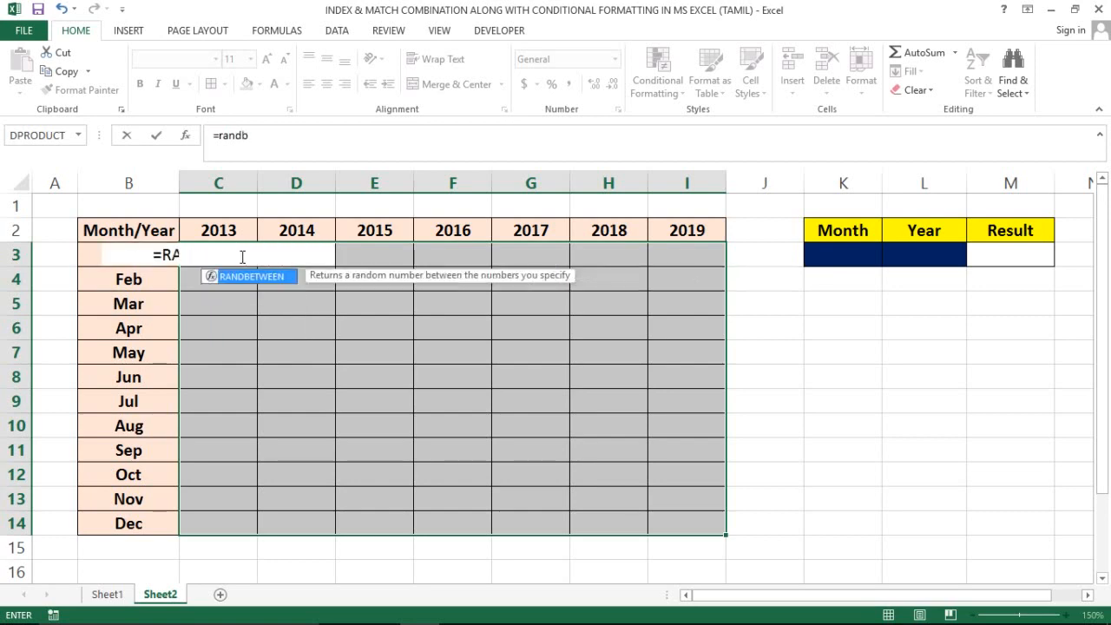
double_click(257, 276)
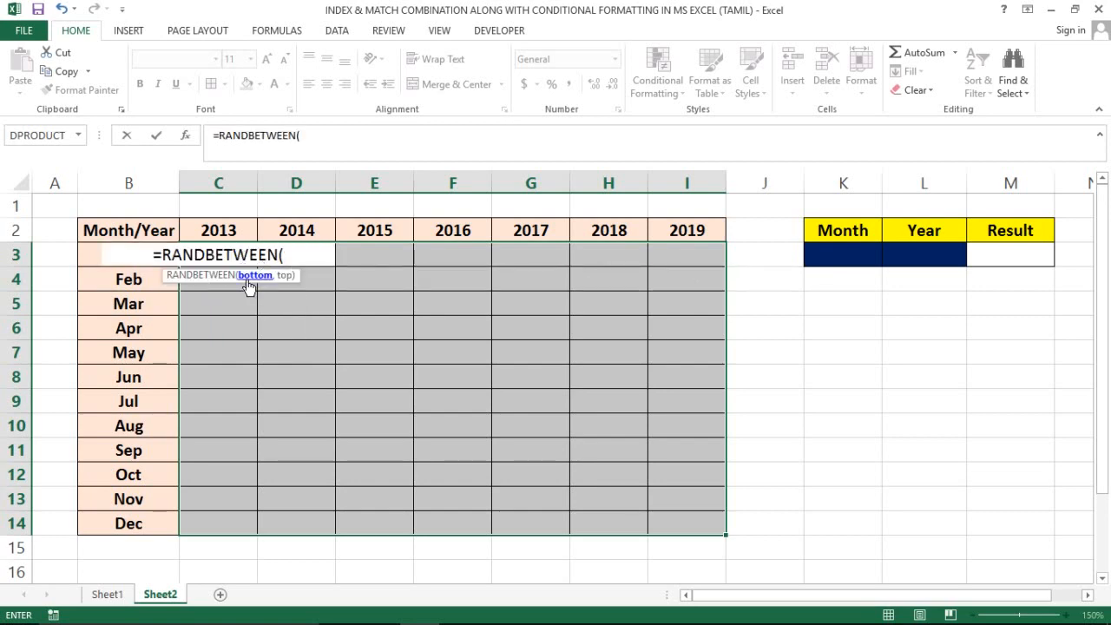
text(1)
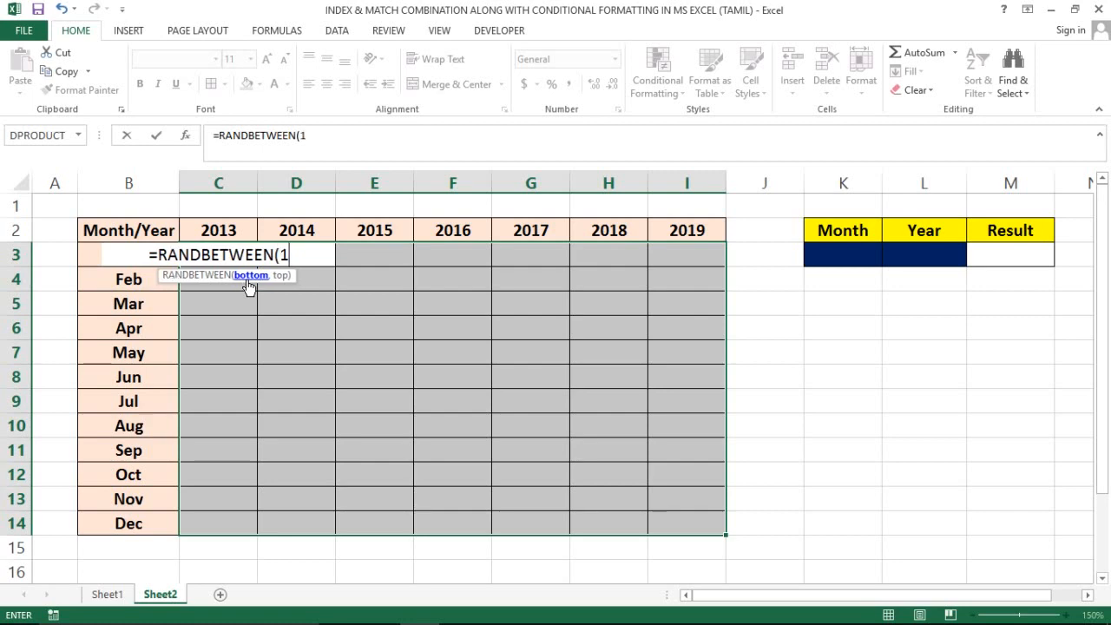
text(,)
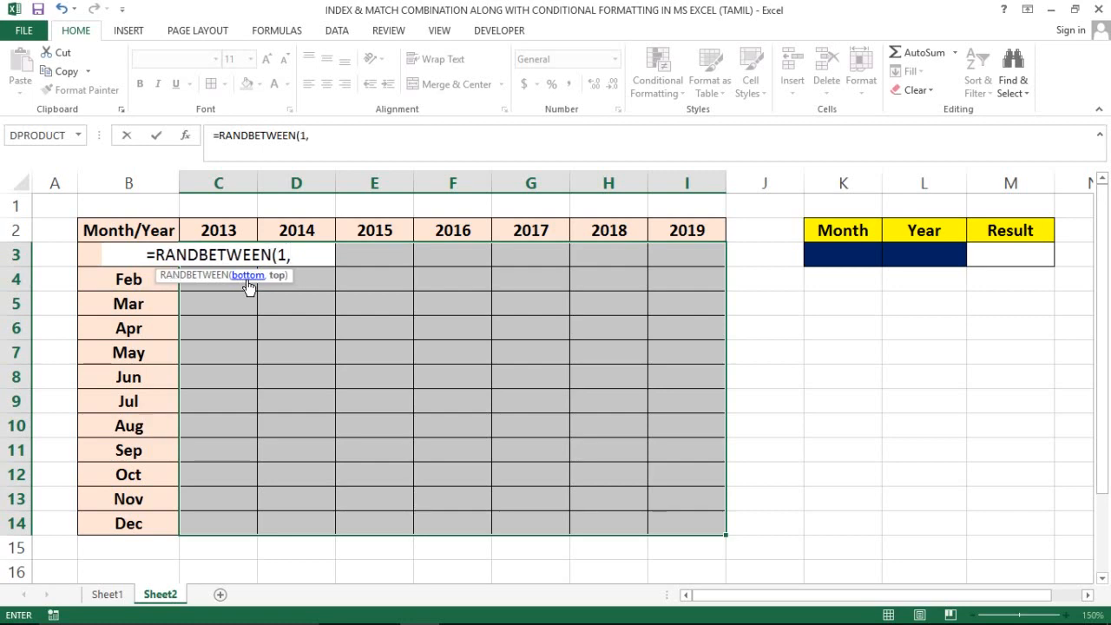
text(100)
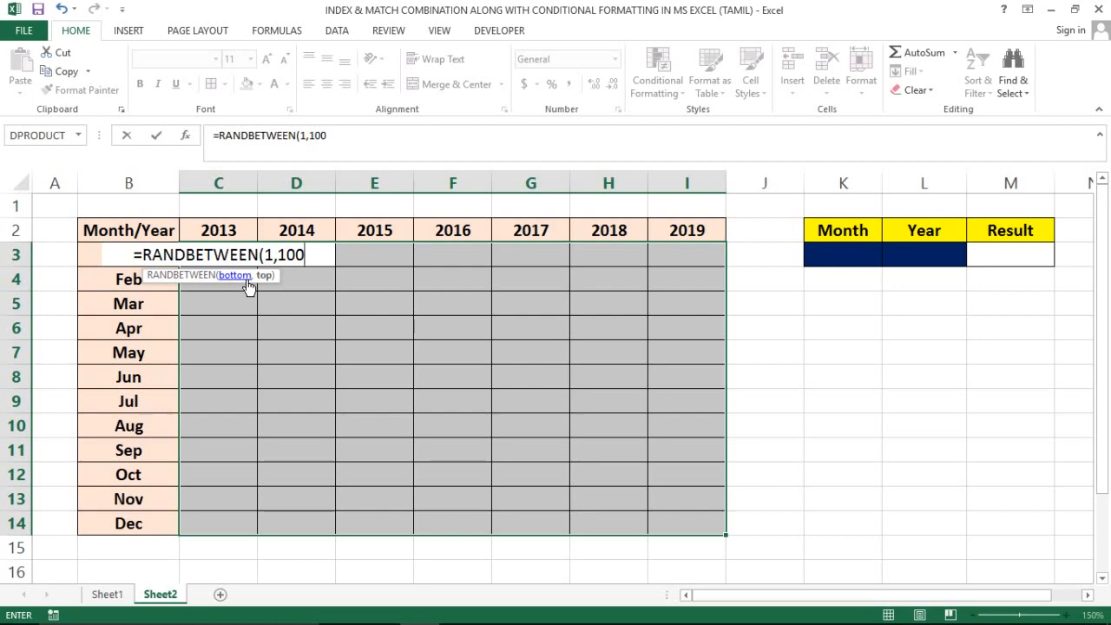
text())
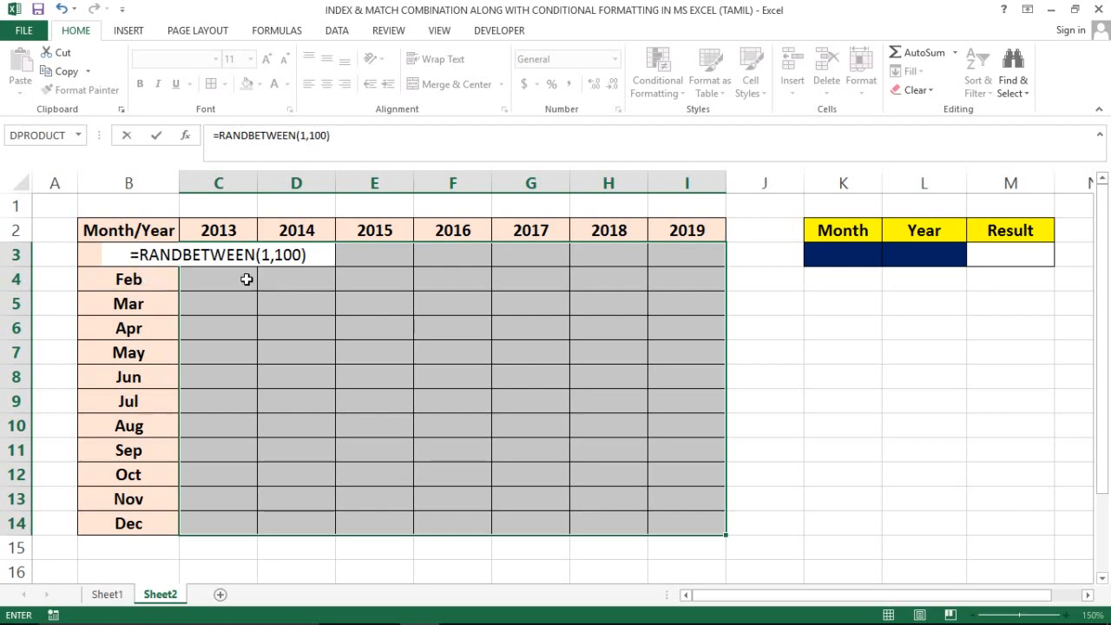
key(ctrl+Return)
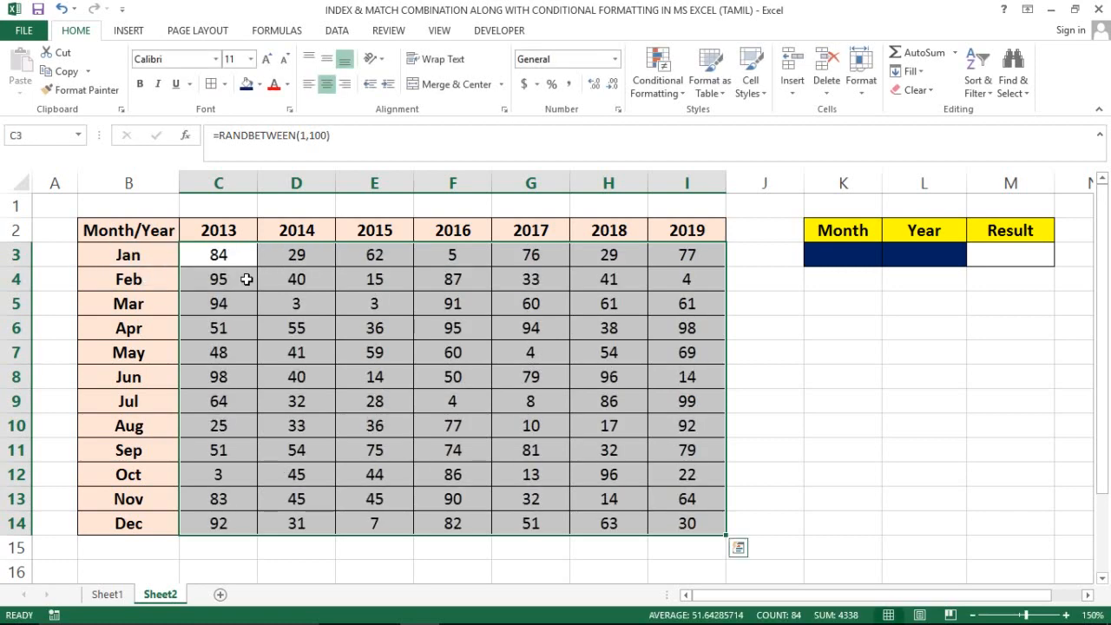
Convert the random-number formulas in C3:I14 to fixed values by pasting them over themselves as values
key(ctrl+c)
key(alt+e)
key(s)
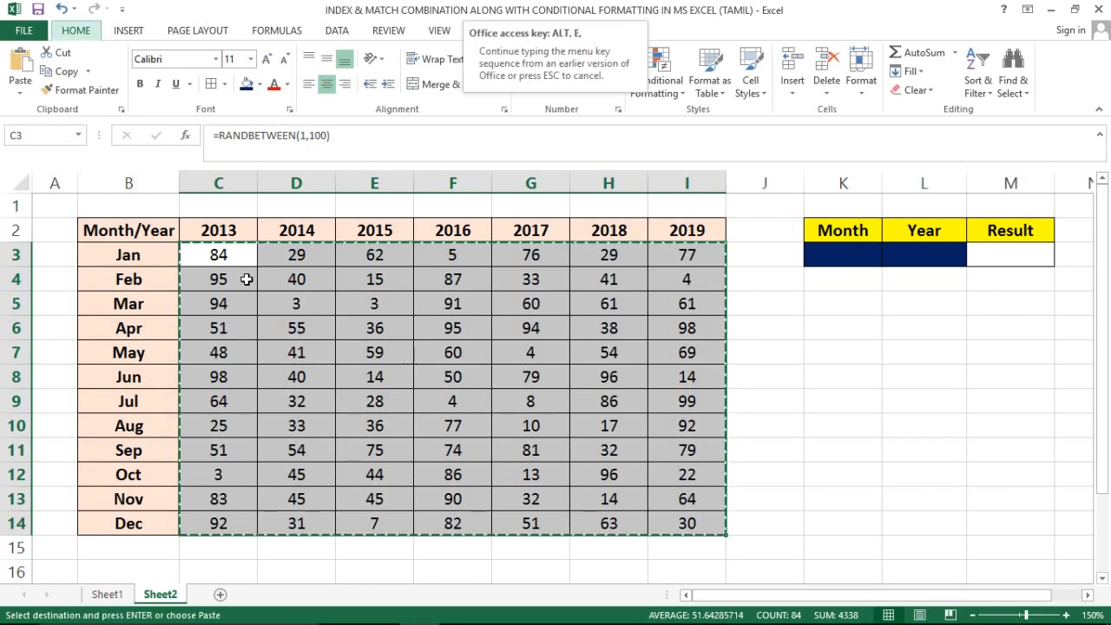
key(v)
key(Return)
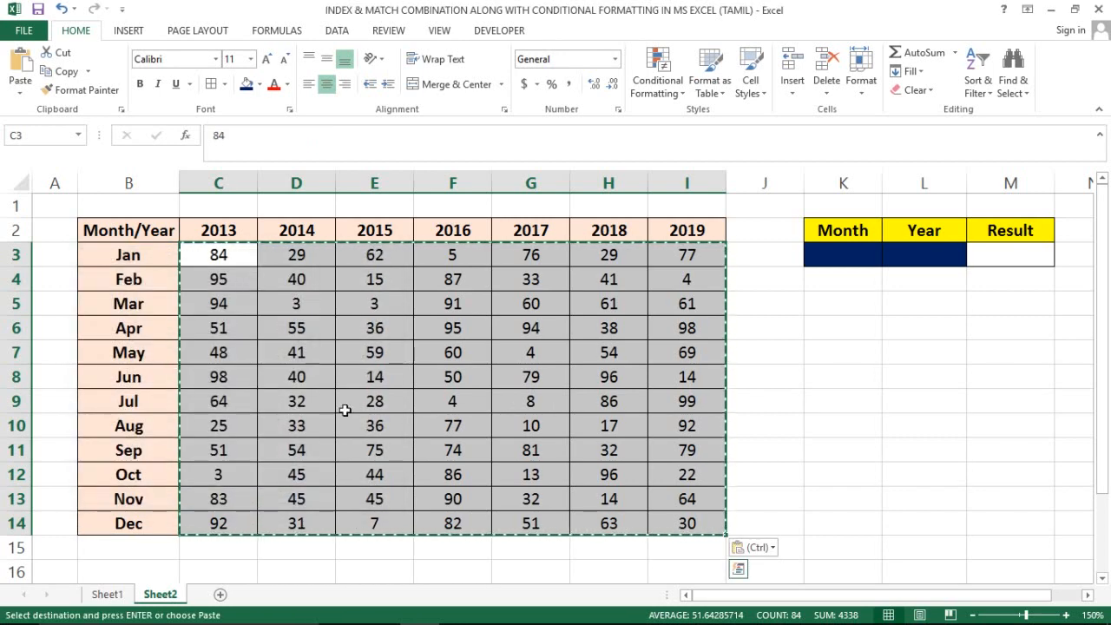
key(Escape)
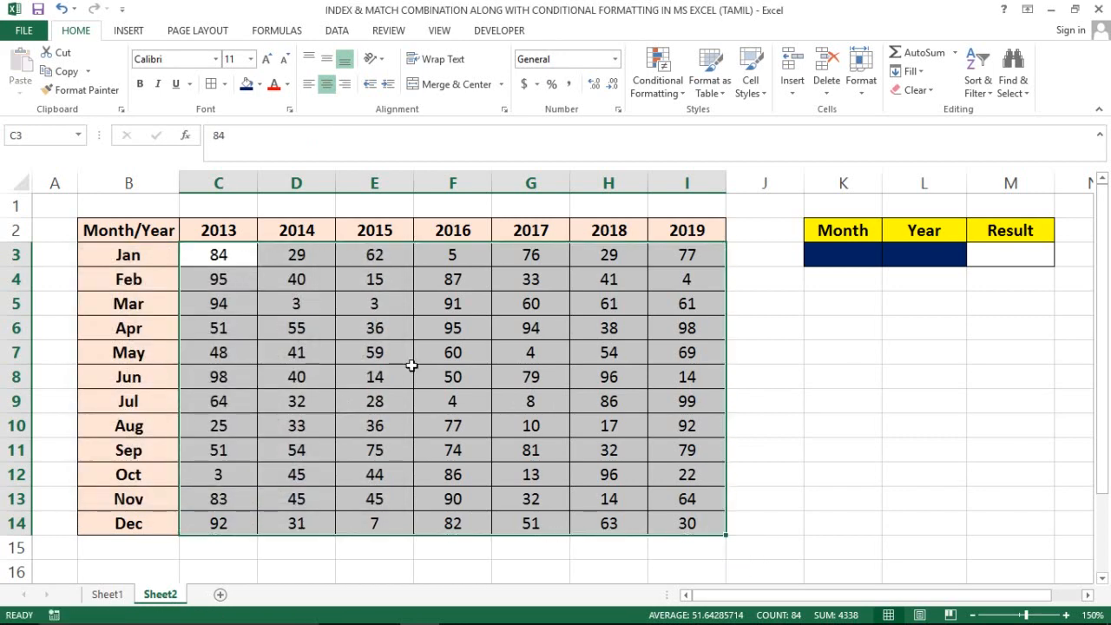
Set the data validation of the Month input cell K3 to allow a List
click(200, 266)
key(Right)
key(Right)
key(Right)
key(Right)
key(Right)
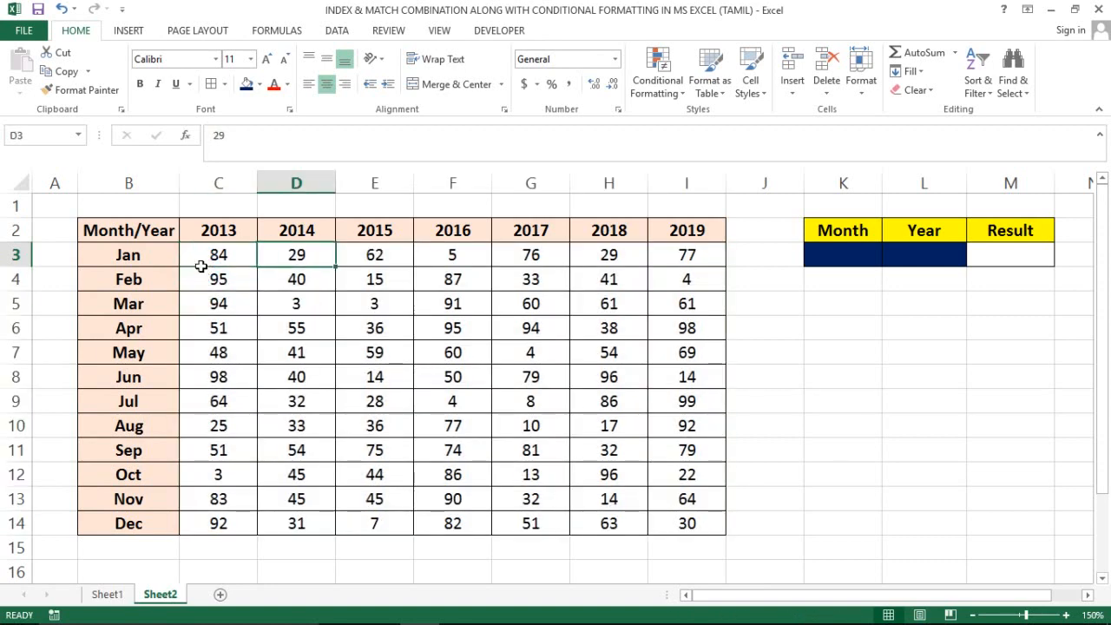
key(Right)
key(Right)
key(Right)
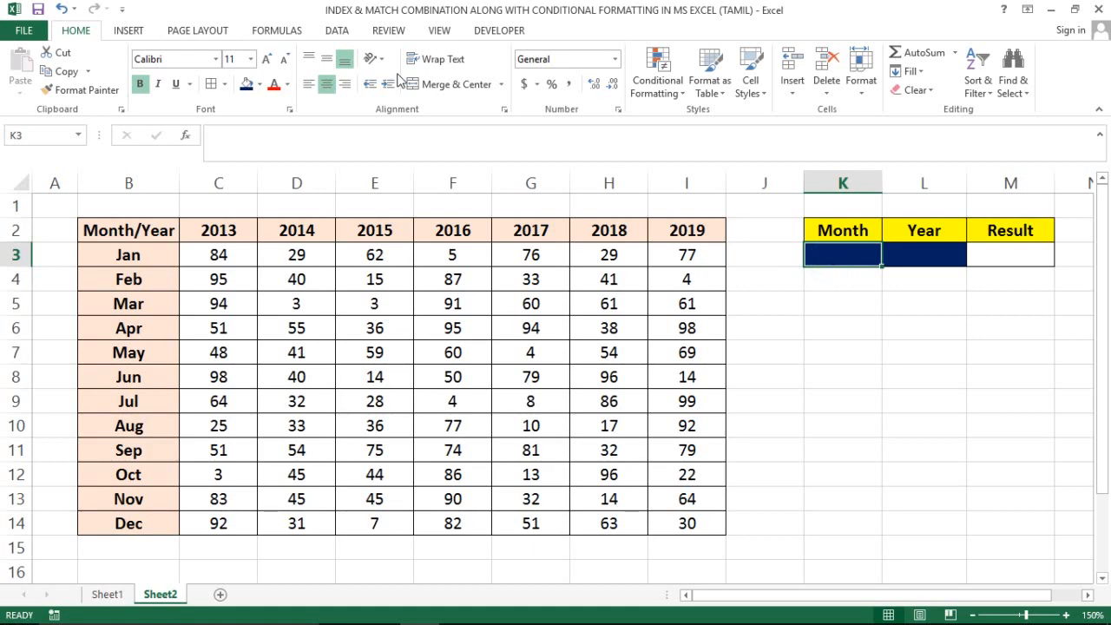
click(336, 33)
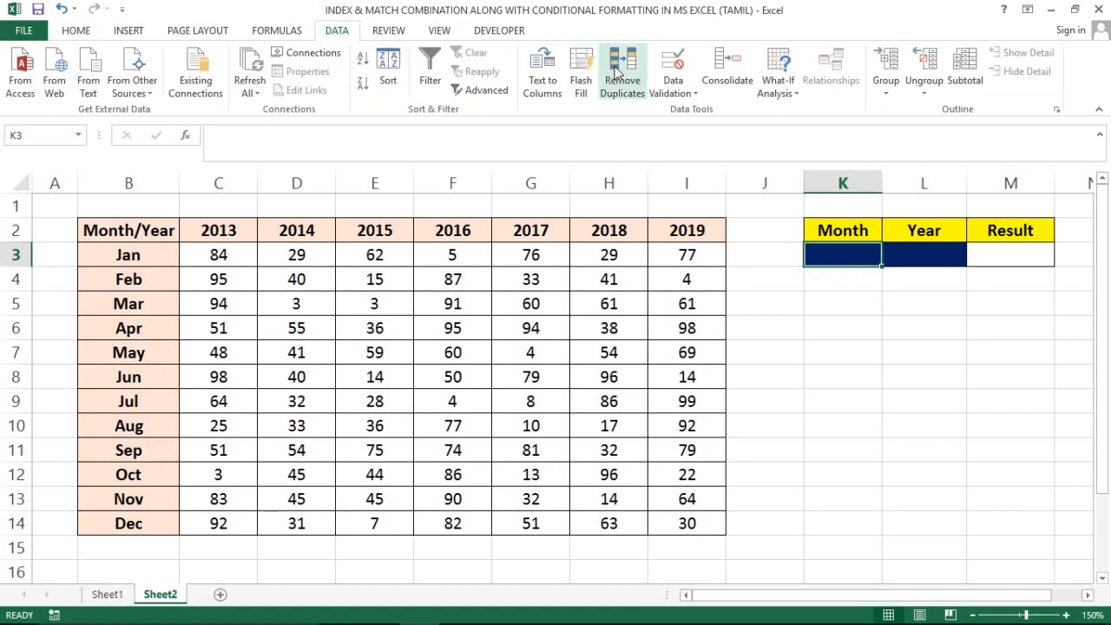
click(674, 93)
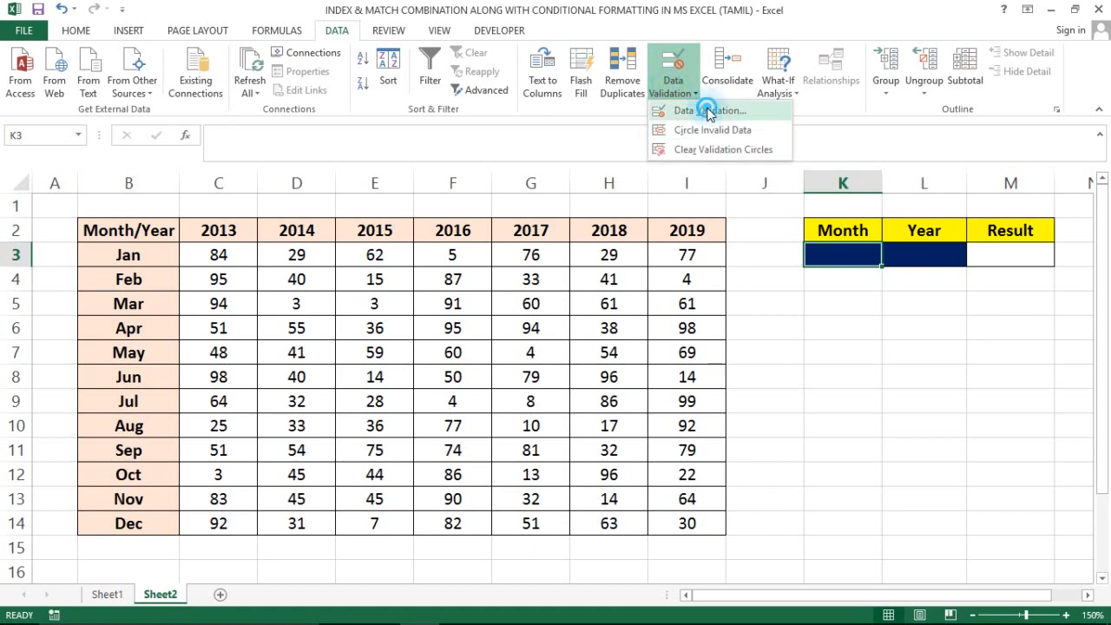
click(706, 110)
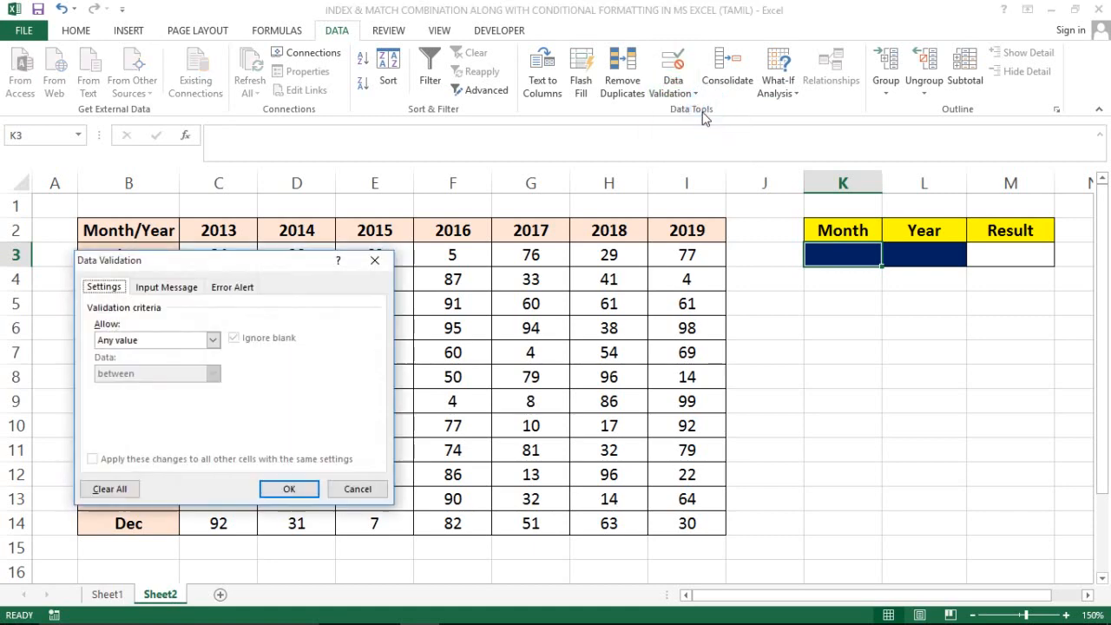
click(212, 340)
click(115, 387)
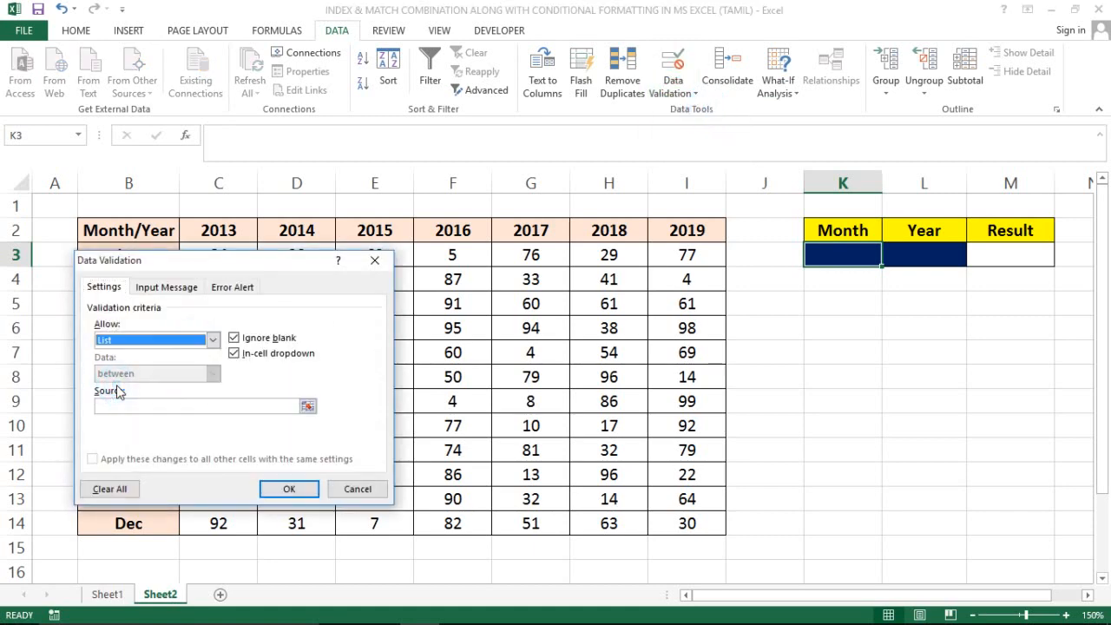
Apply the month names in B3:B14 as the list source for K3 and look through the dropdown's entries
drag(234, 262, 805, 276)
click(731, 424)
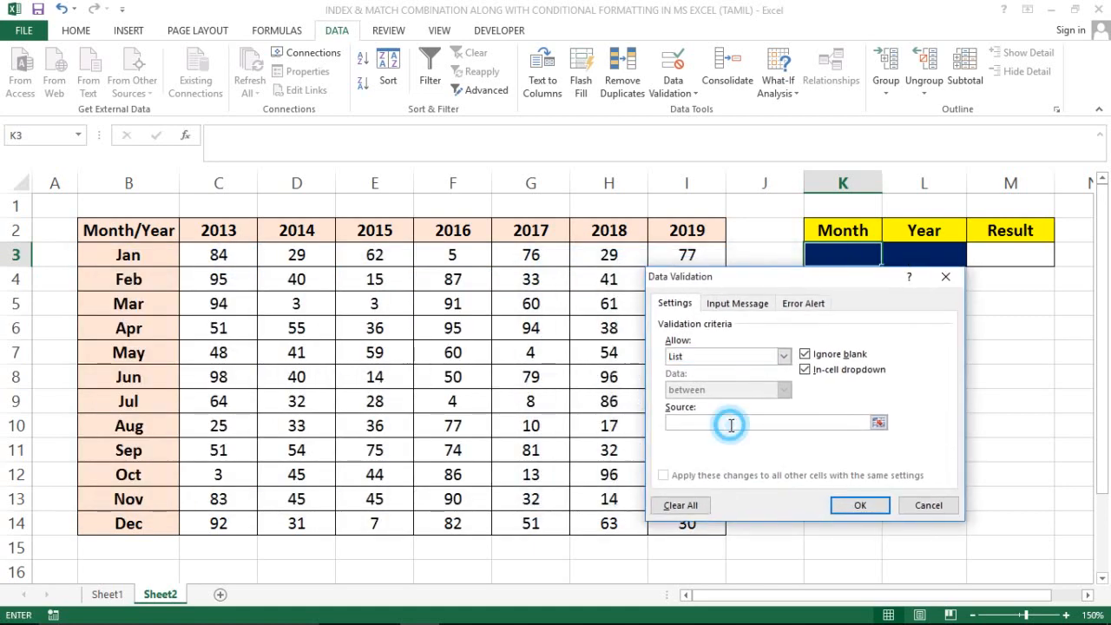
click(102, 250)
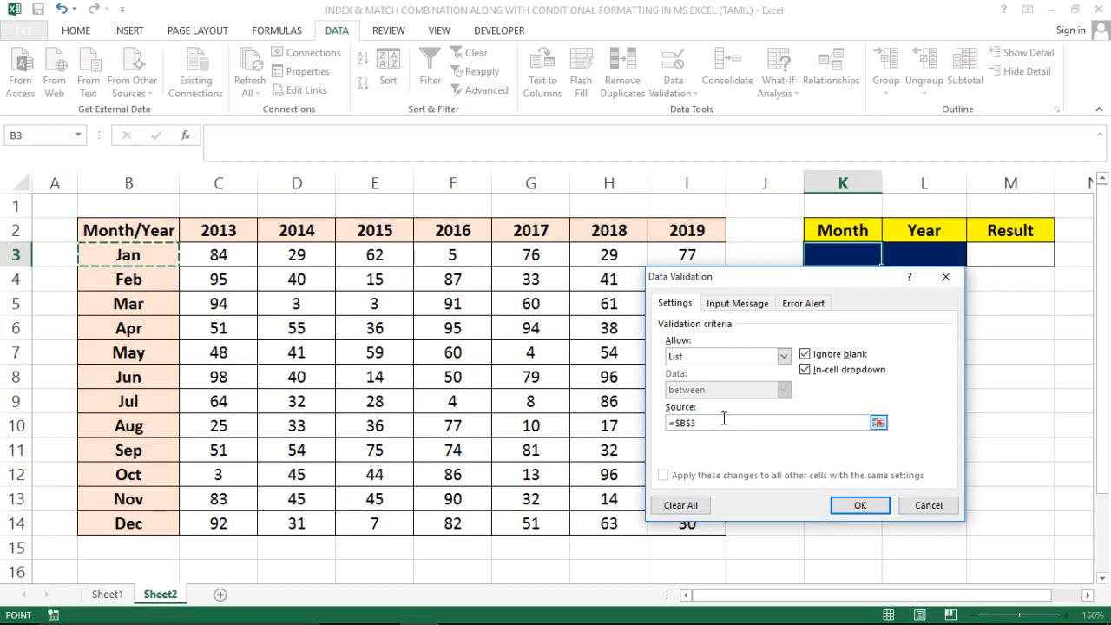
key(ctrl+shift+Down)
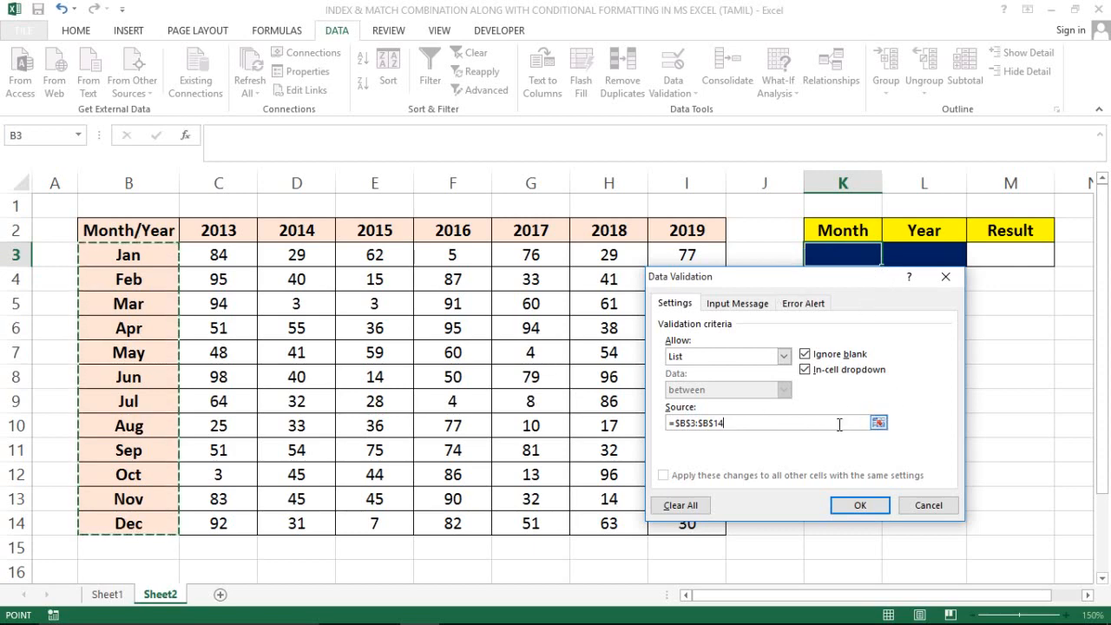
key(Return)
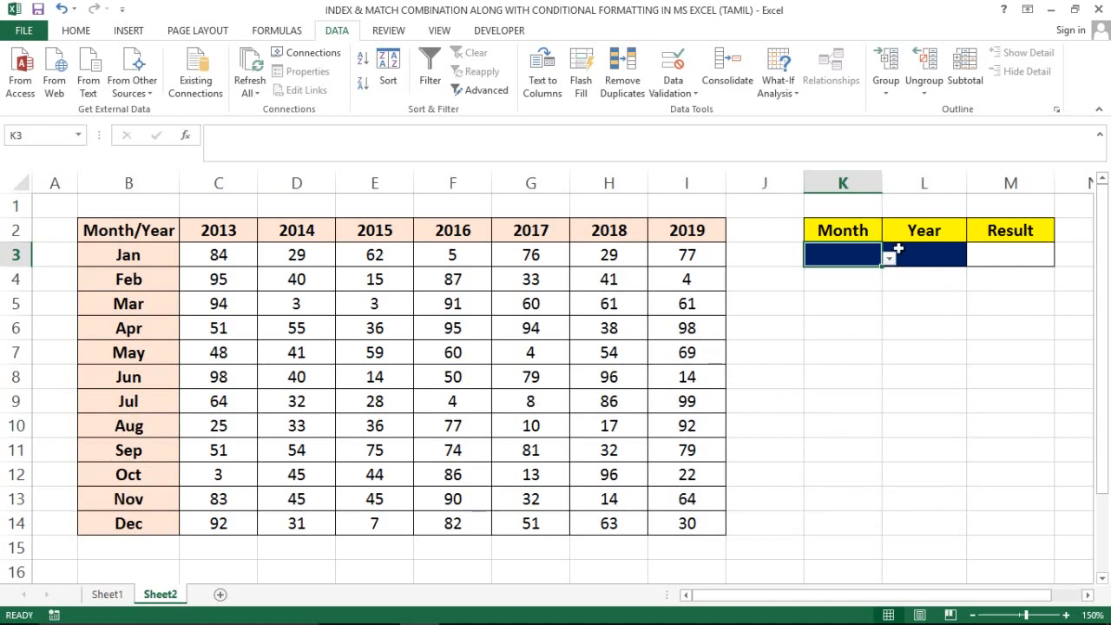
click(889, 261)
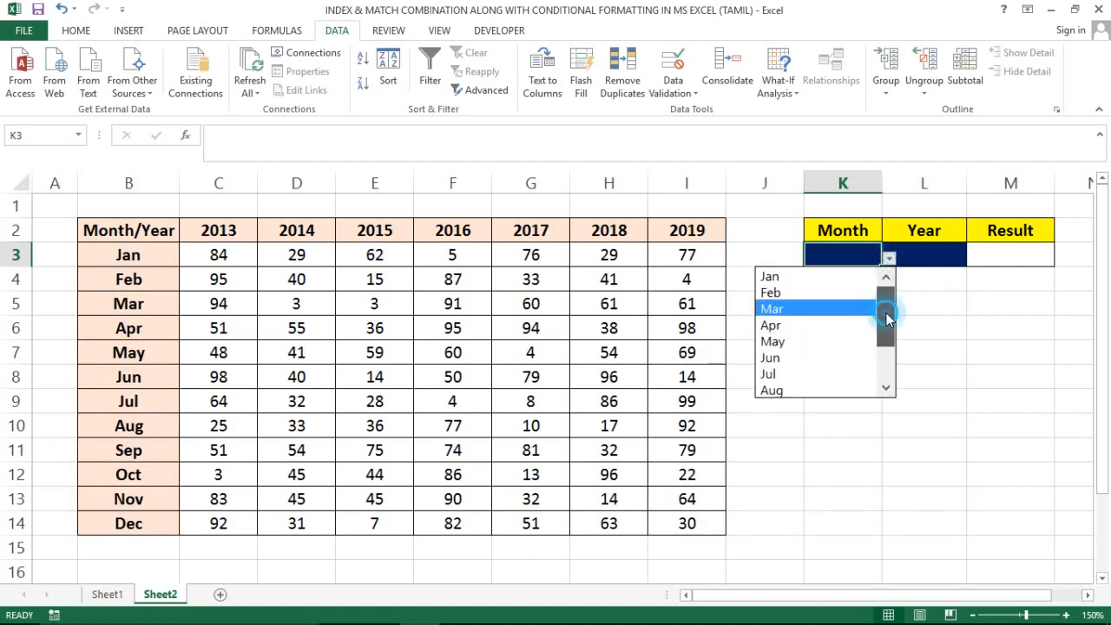
drag(888, 312, 894, 369)
click(942, 344)
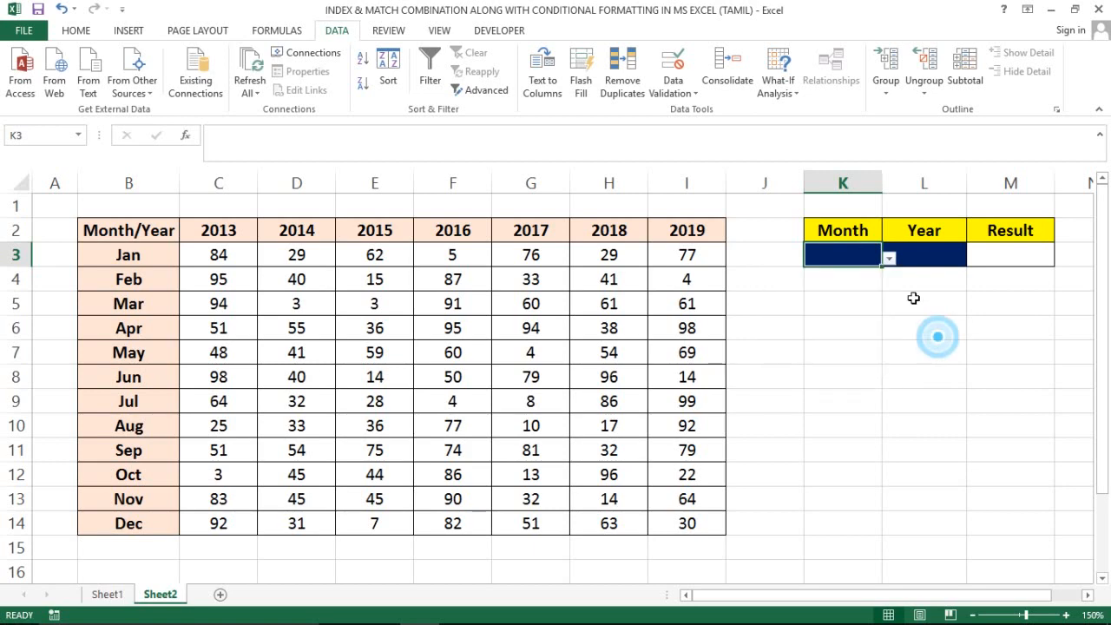
Add List data validation to the Year input cell L3 with the year headers C2:I2 as its source
click(944, 257)
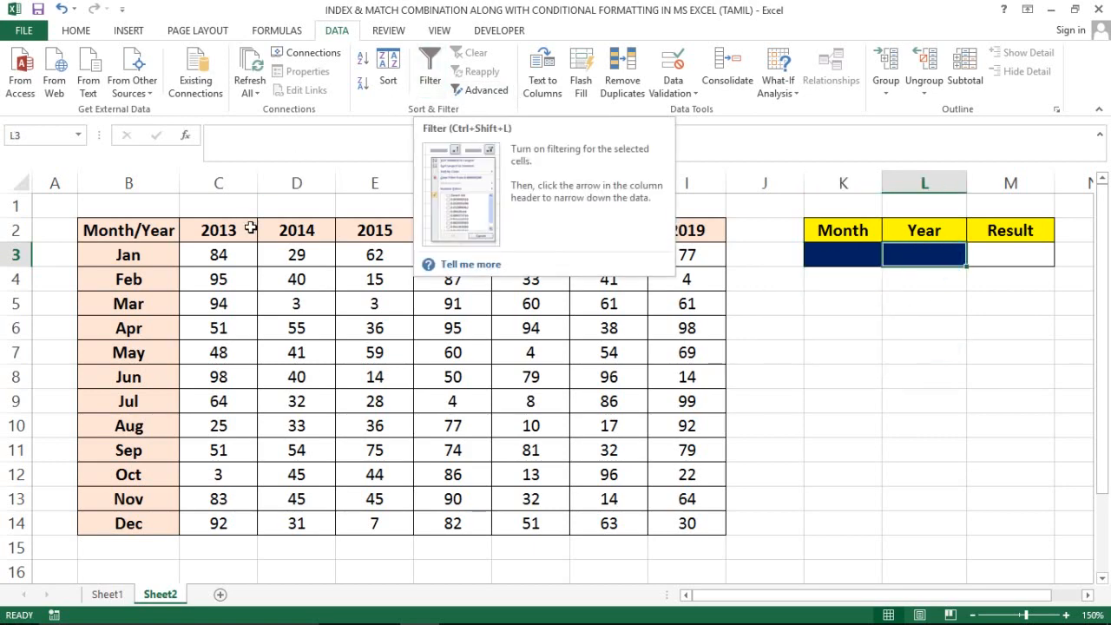
click(213, 228)
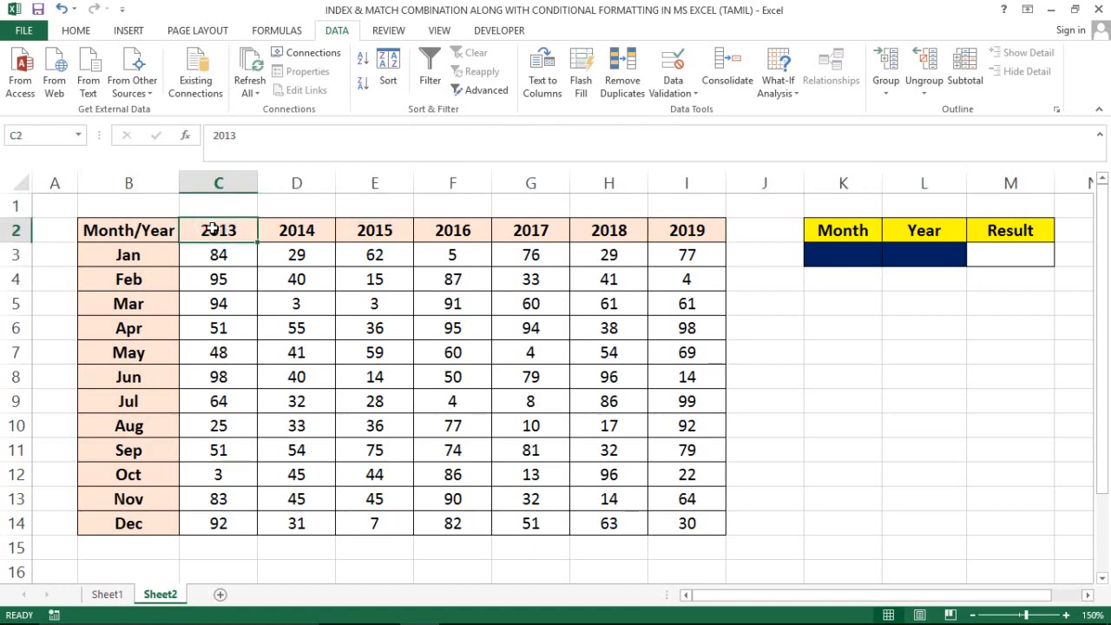
click(919, 255)
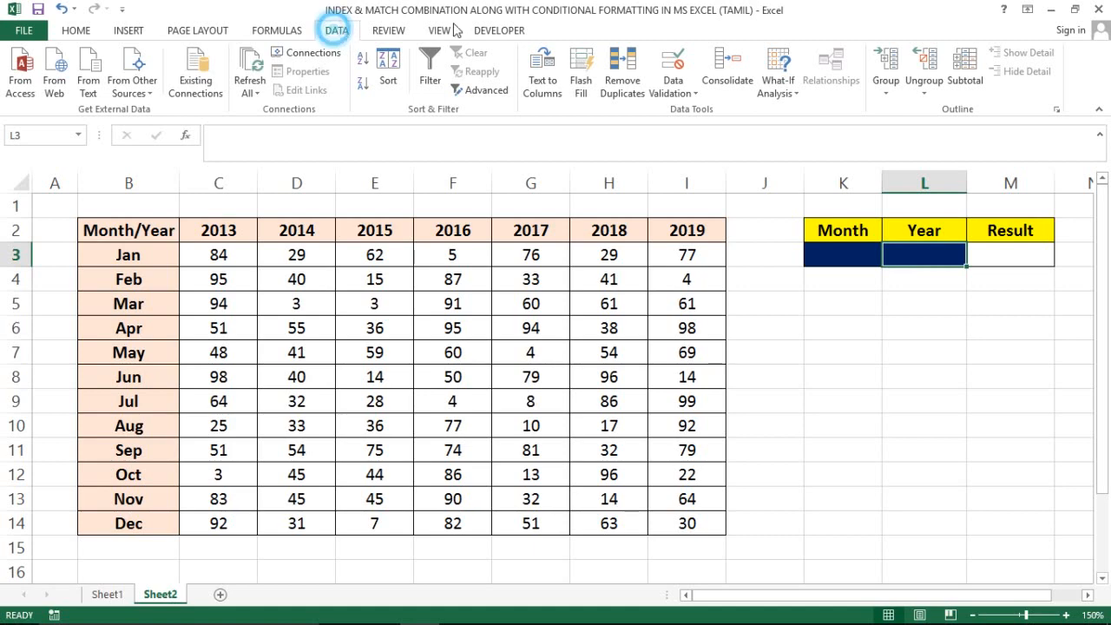
click(660, 92)
click(703, 111)
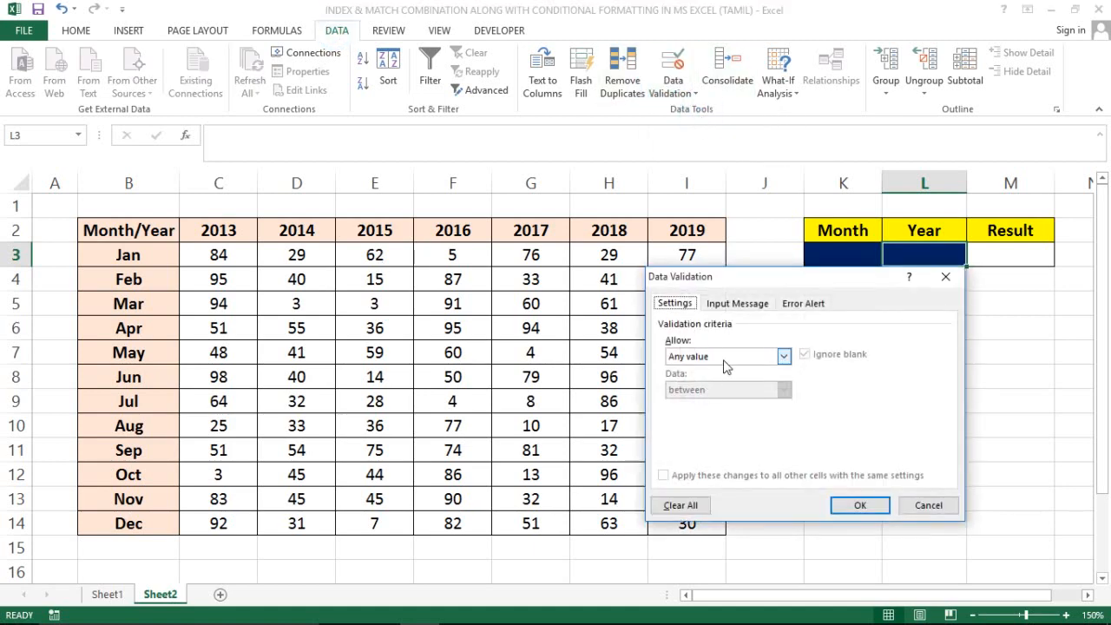
click(784, 356)
click(676, 408)
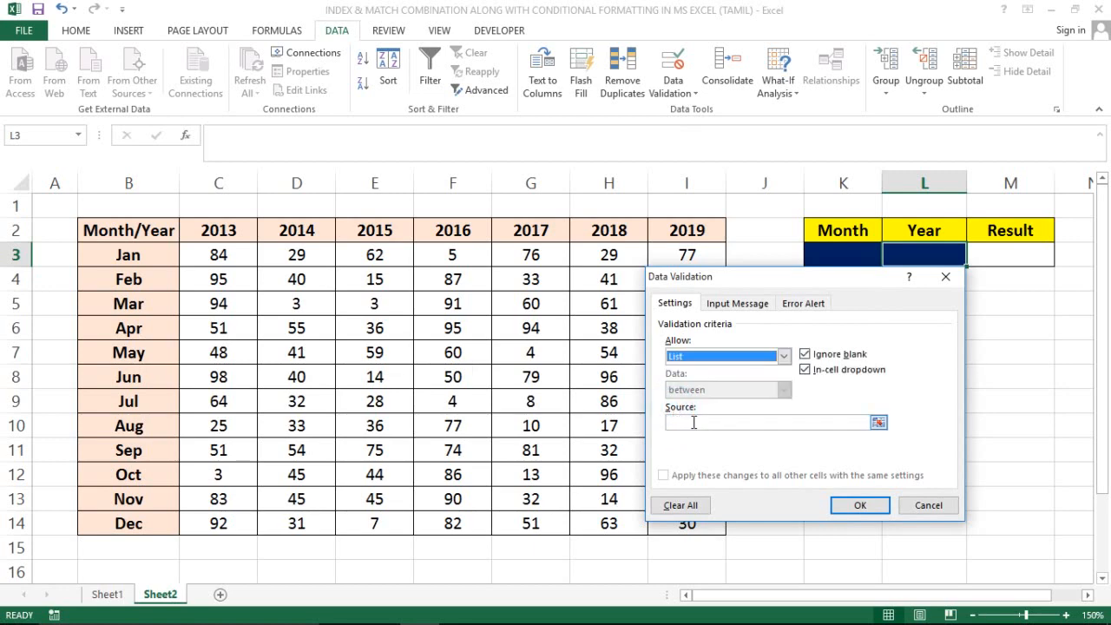
click(693, 423)
click(234, 225)
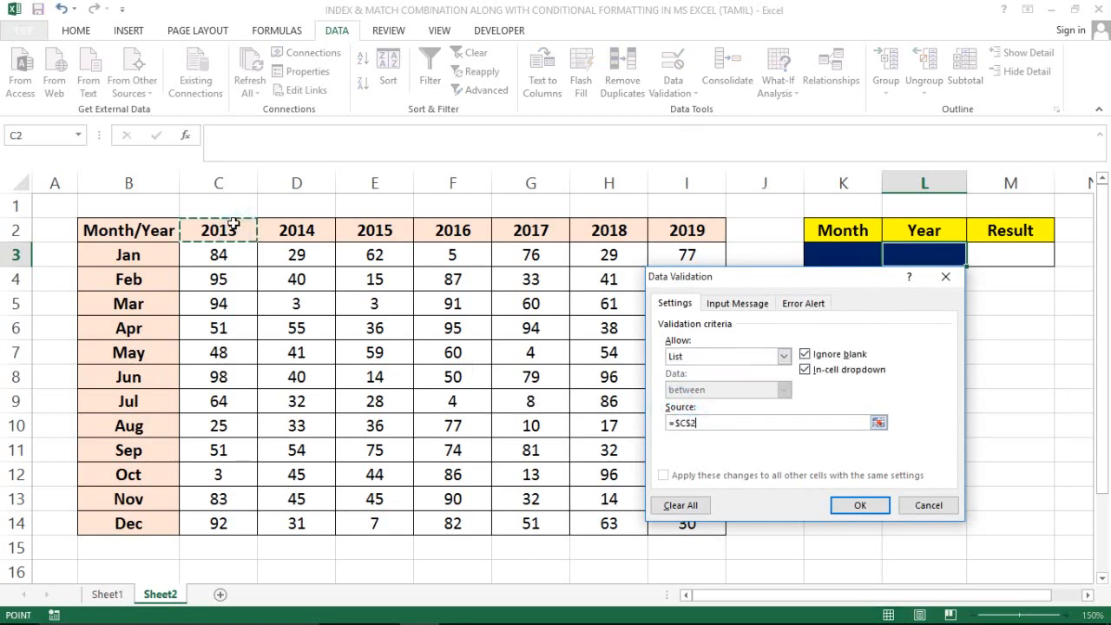
key(ctrl+shift+Right)
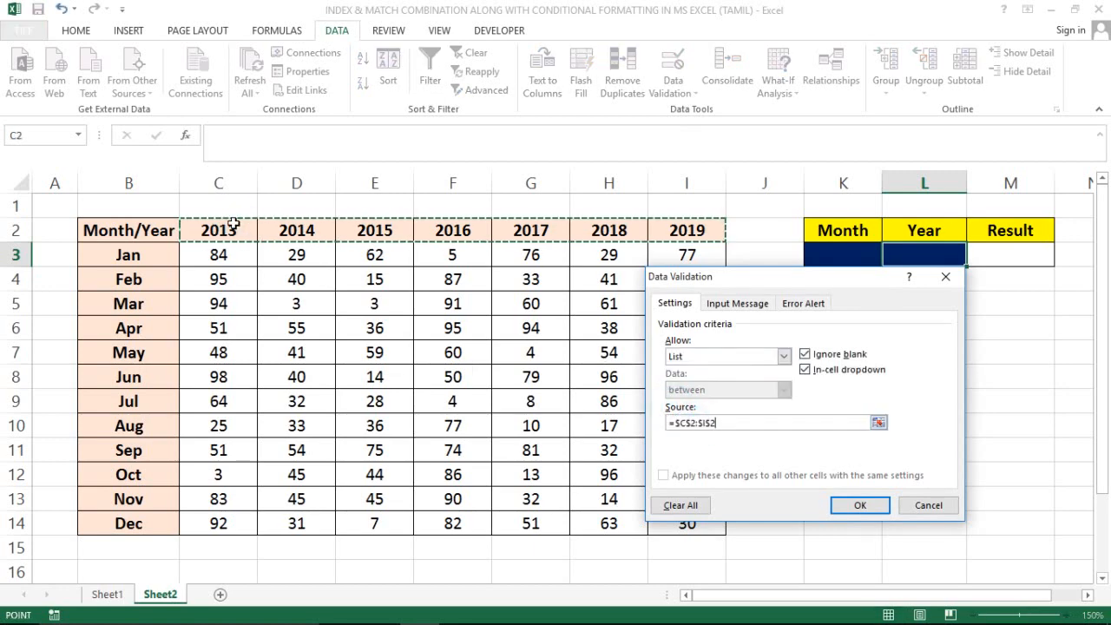
key(Return)
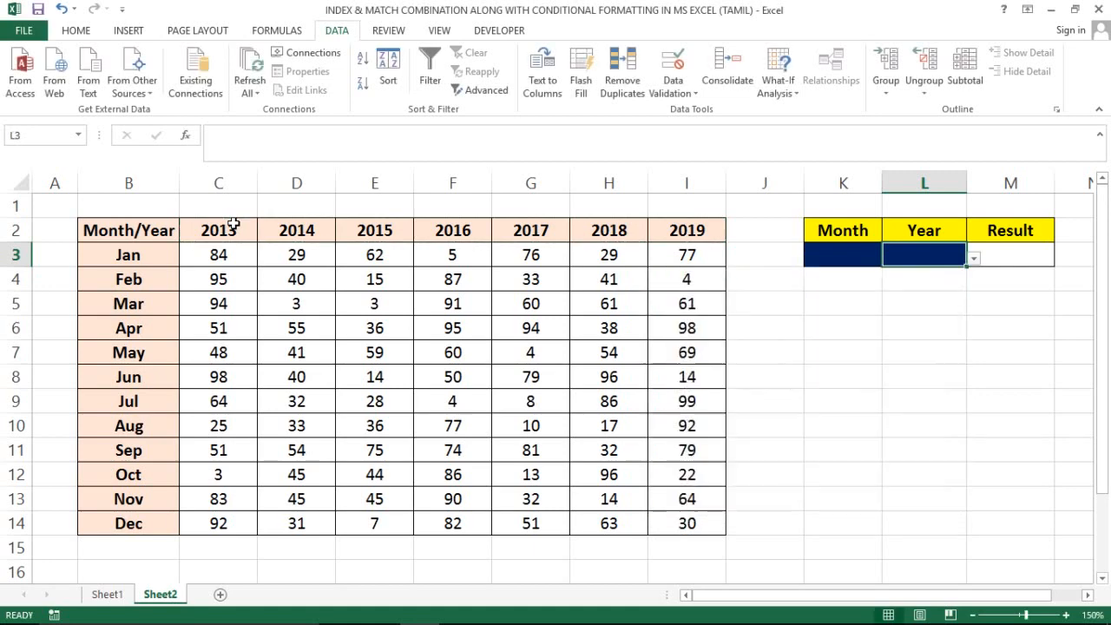
Choose 2016 from the year dropdown in L3 and Apr from the month dropdown in K3
click(975, 260)
click(868, 323)
click(855, 252)
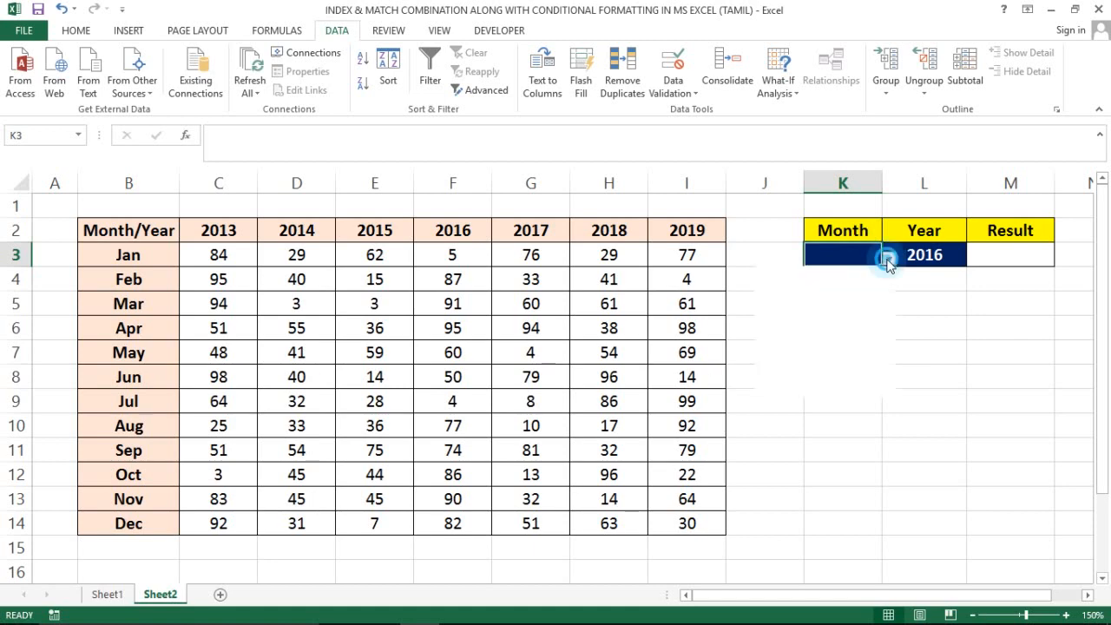
click(889, 258)
click(781, 326)
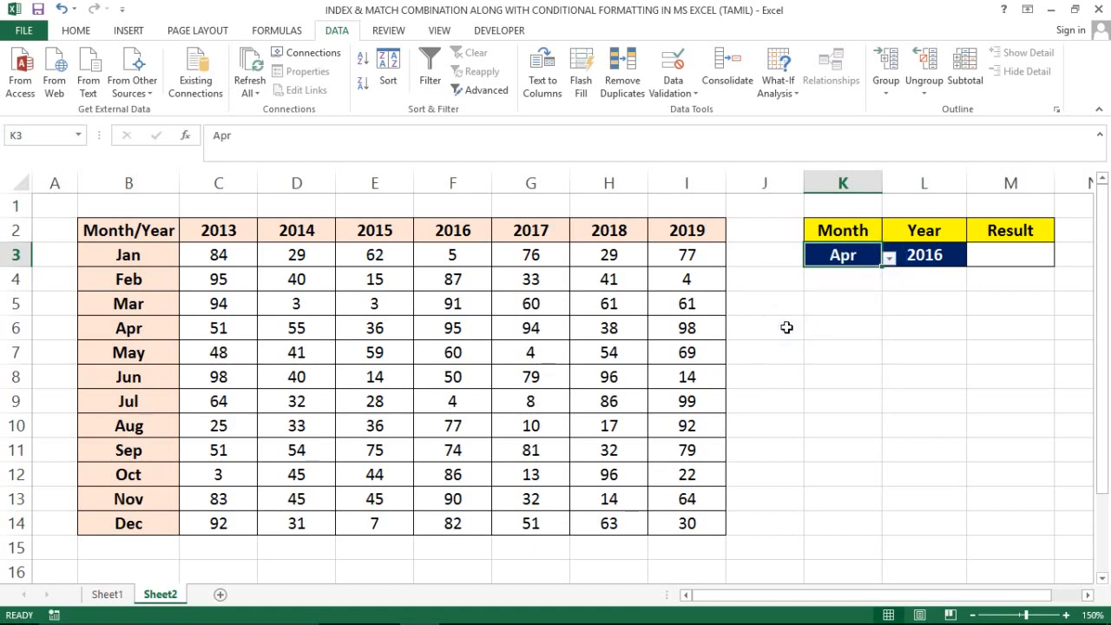
click(1000, 262)
click(934, 257)
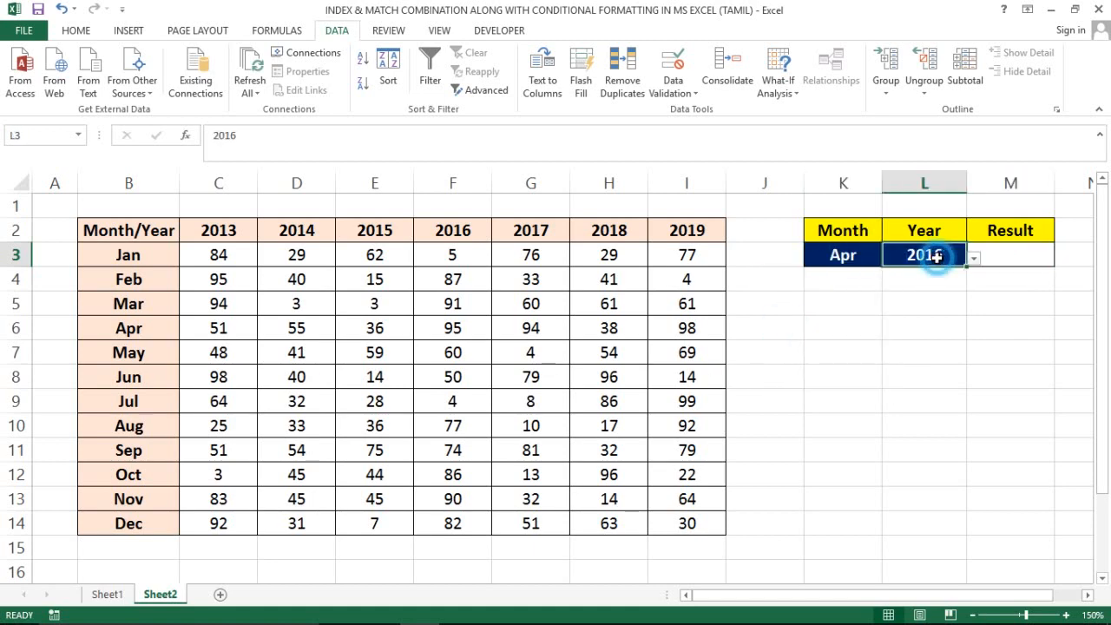
click(836, 254)
click(923, 253)
Start an INDEX formula in the Result cell M3 with the table body as the absolute array $C$3:$I$14
click(1044, 255)
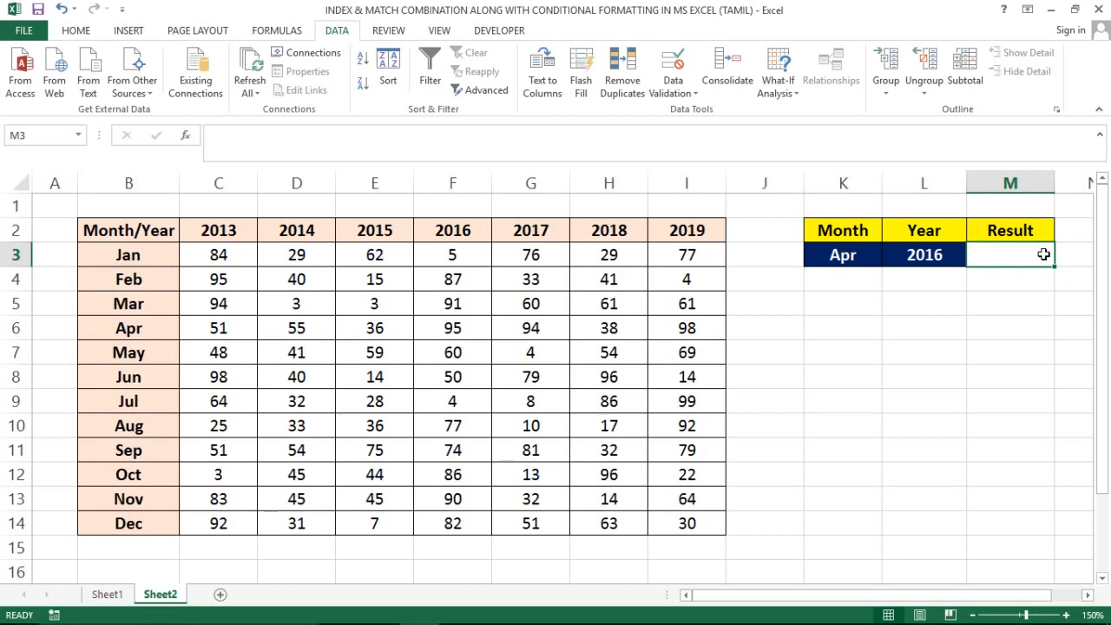
text(=)
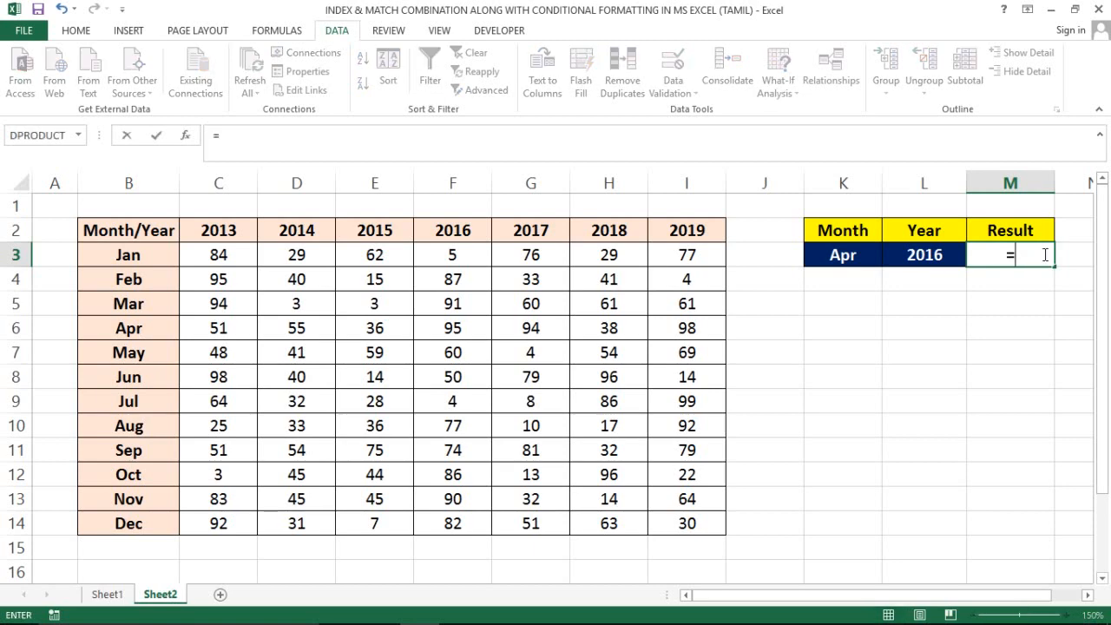
text(ind)
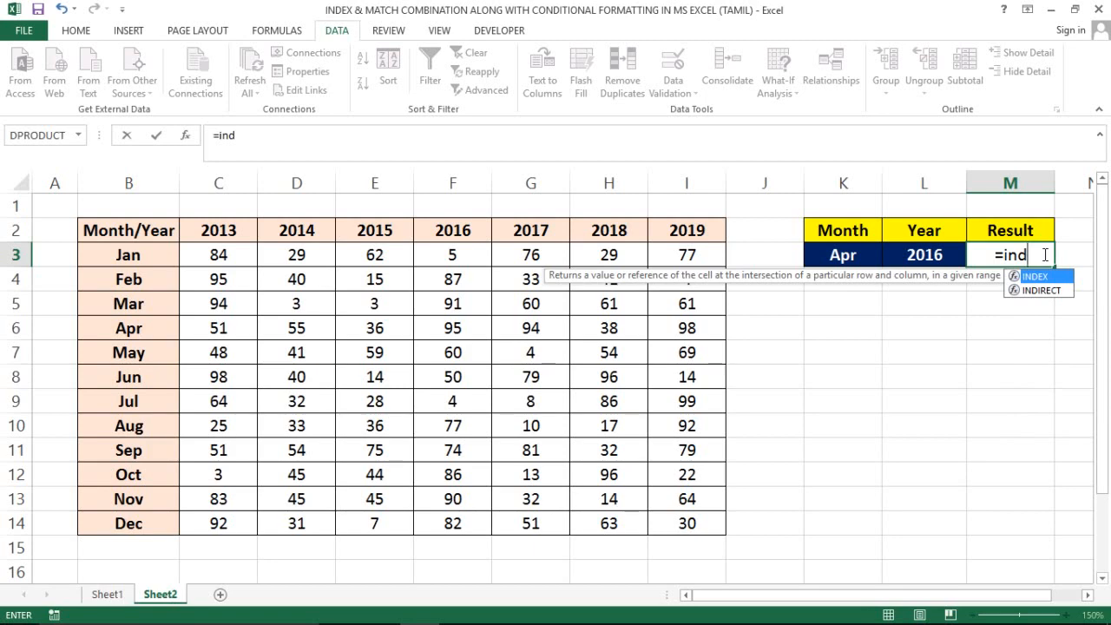
key(Tab)
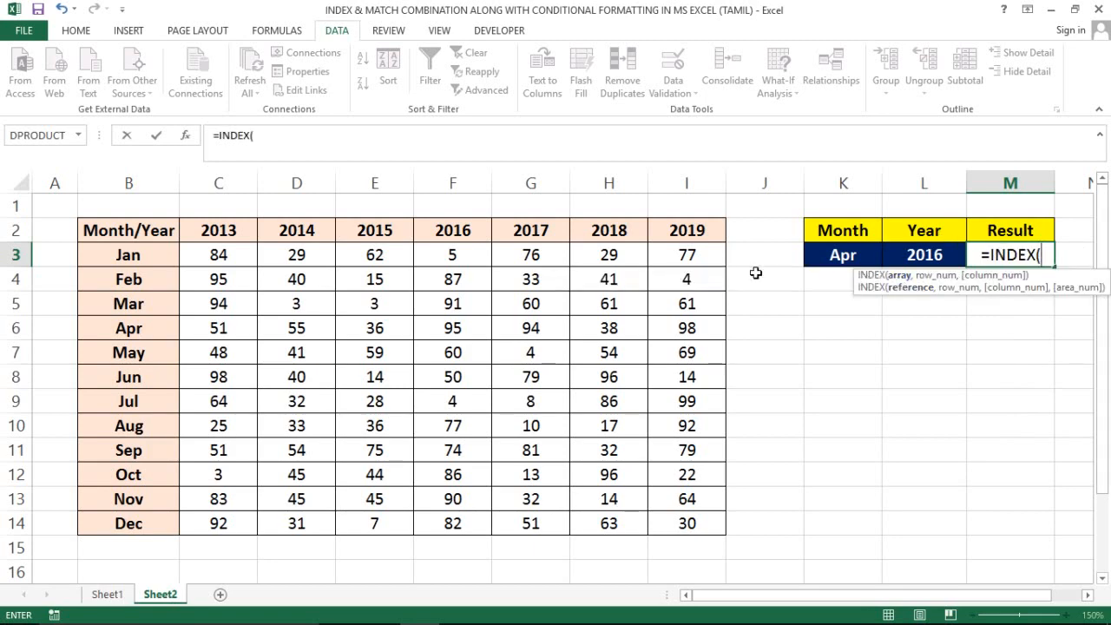
click(188, 251)
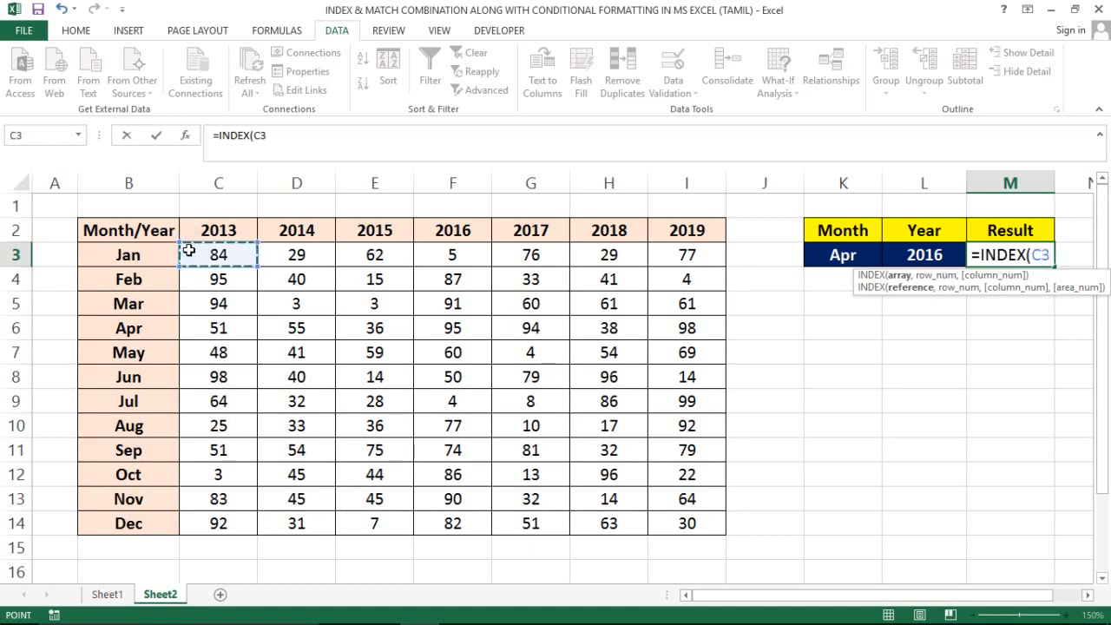
key(shift+Right)
key(shift+Right)
key(shift+Right)
key(shift+Right)
key(shift+Right)
key(shift+Right)
key(ctrl+shift+Down)
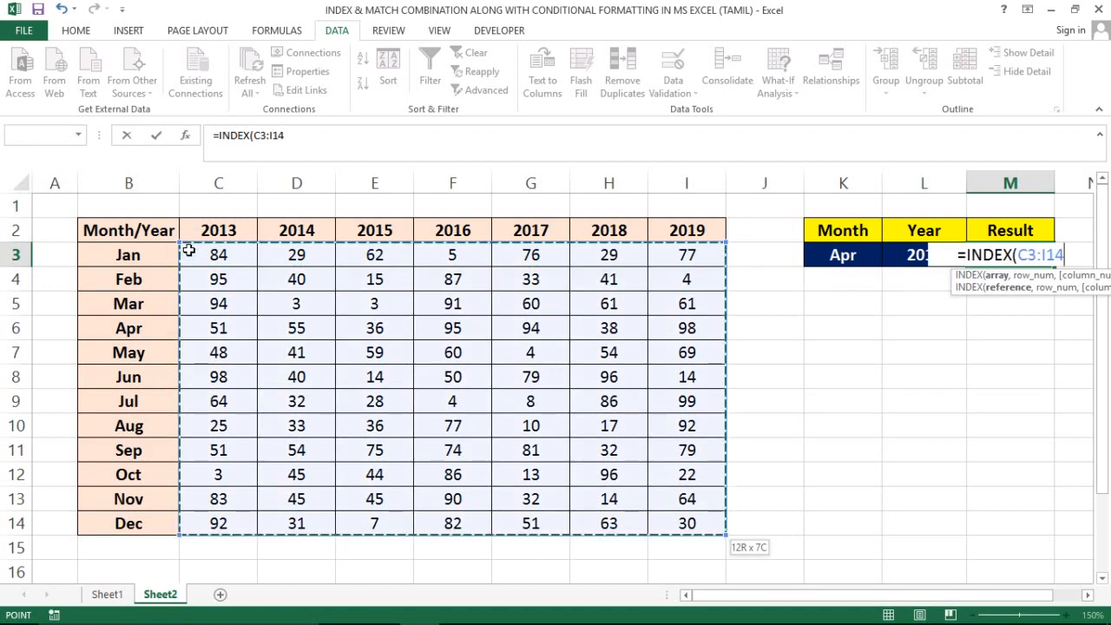
key(F4)
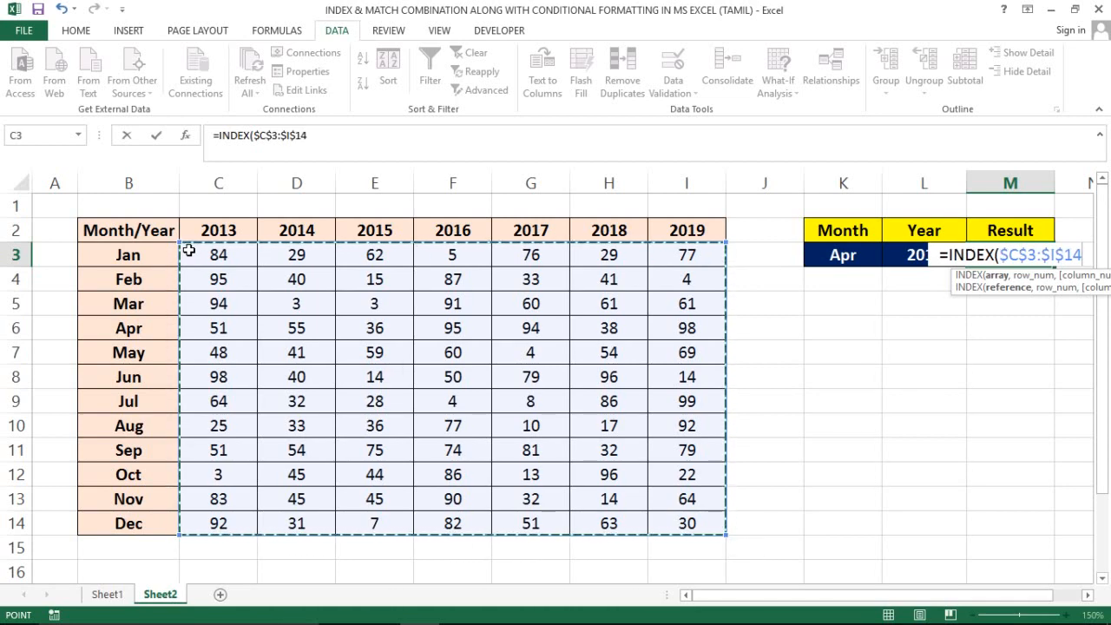
text(,)
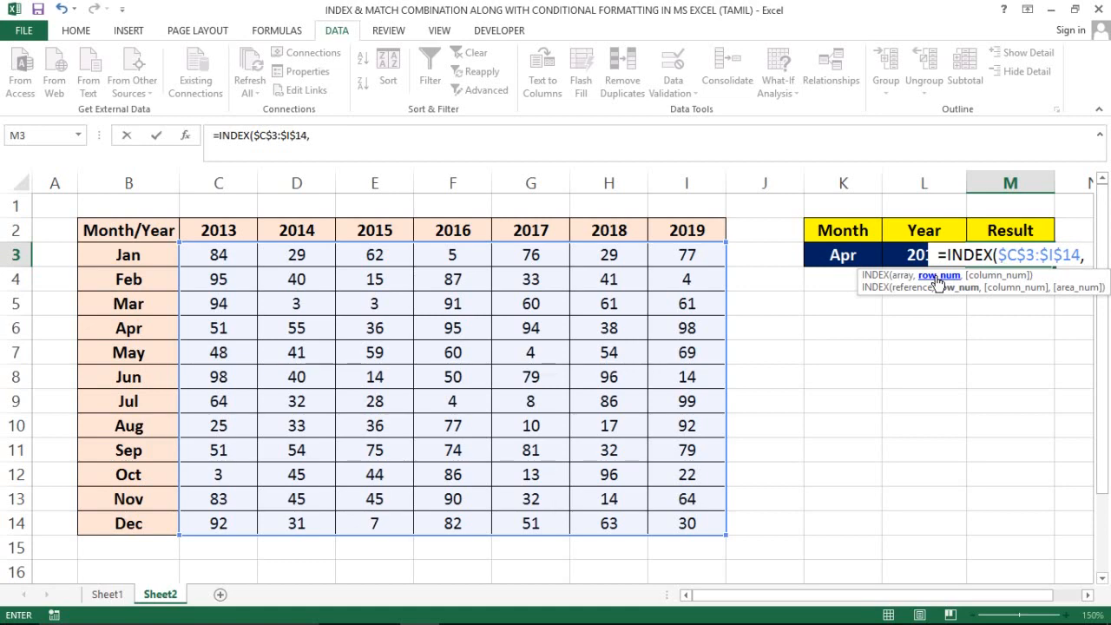
Add MATCH(K3,$B$3:$B$14,0) as the row number argument of the INDEX formula in M3
text(m)
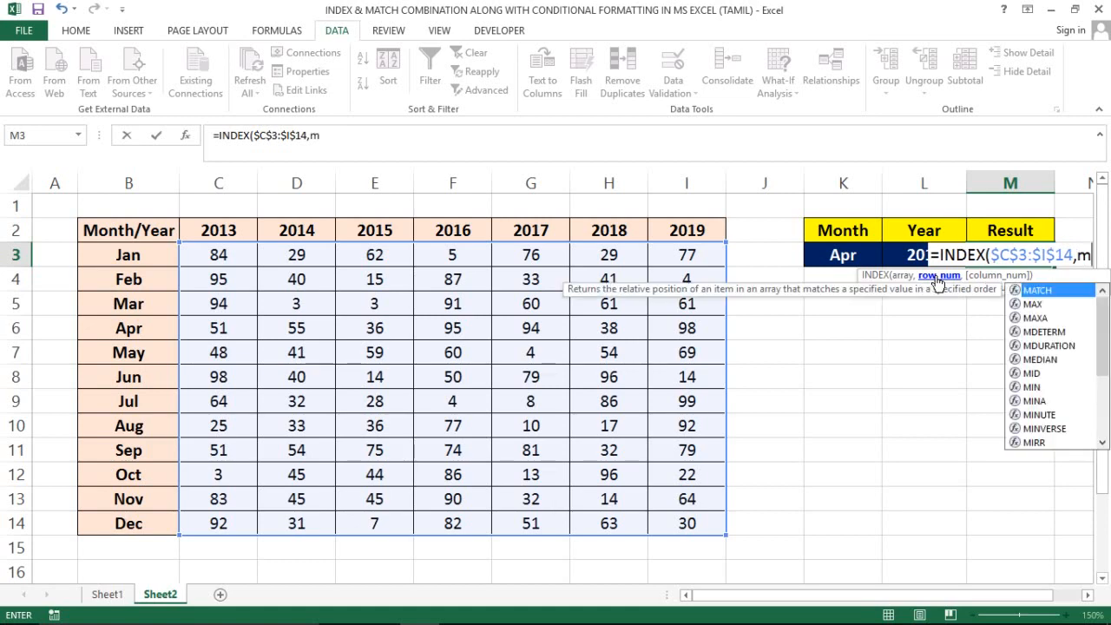
text(at)
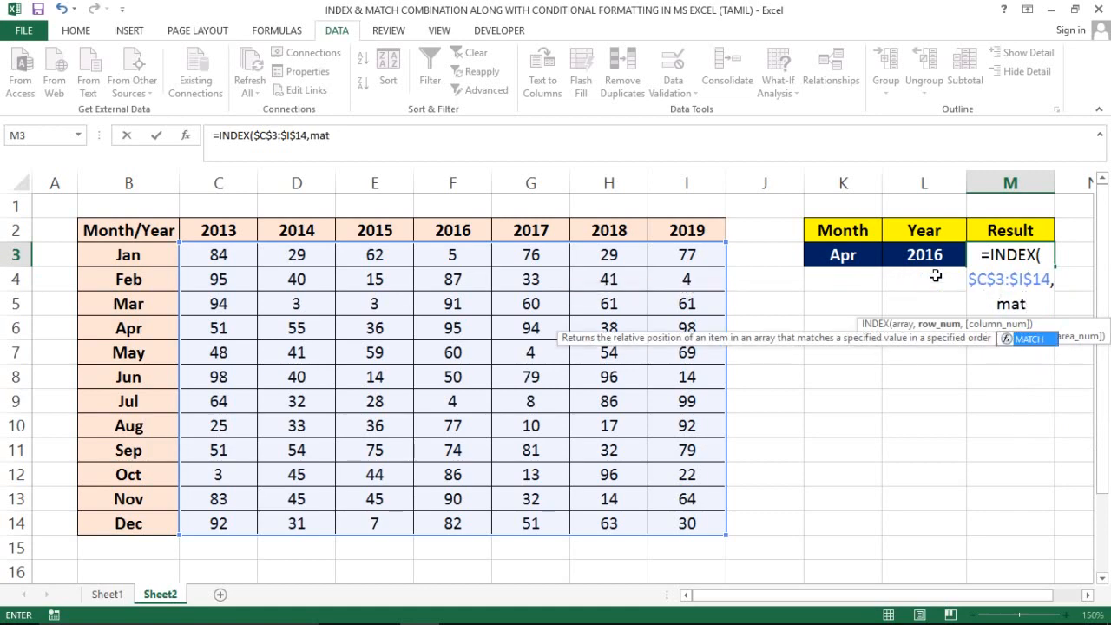
key(Tab)
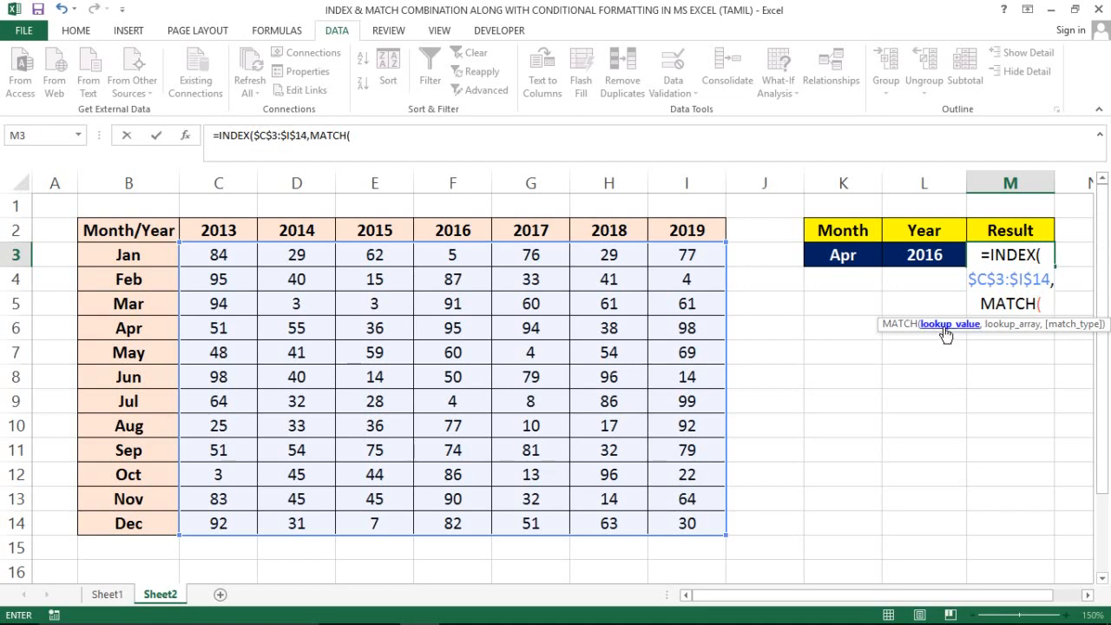
click(857, 257)
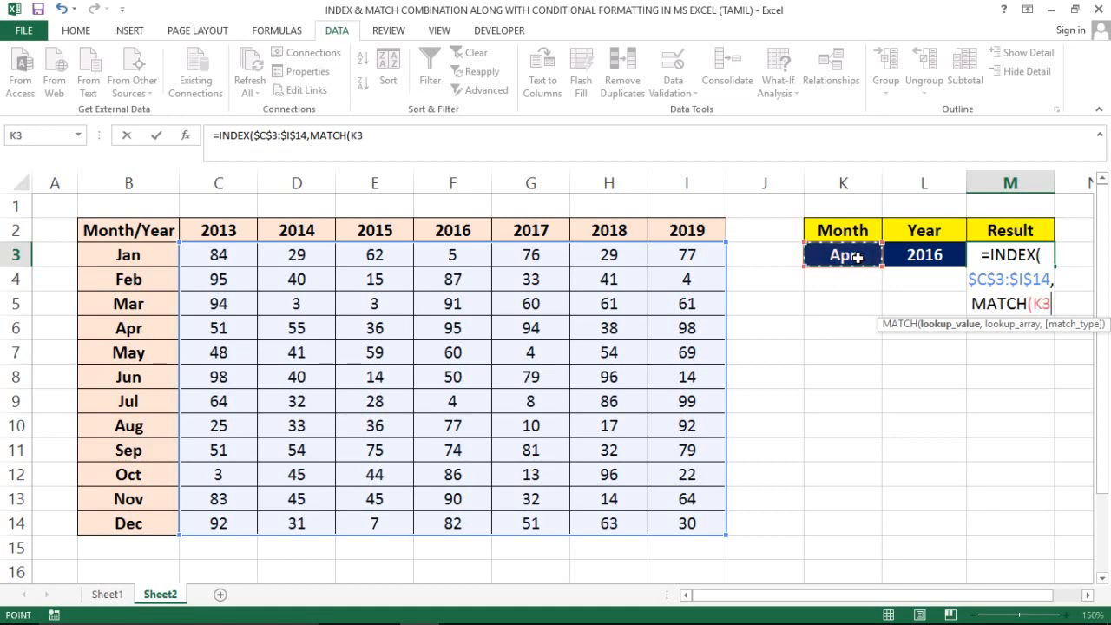
text(,)
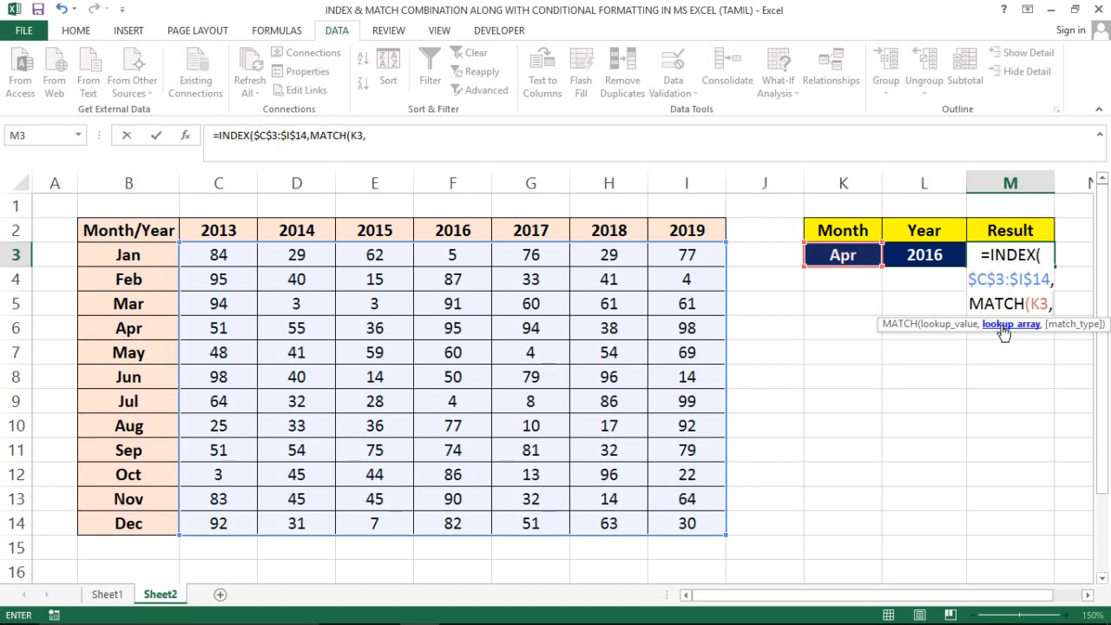
click(143, 250)
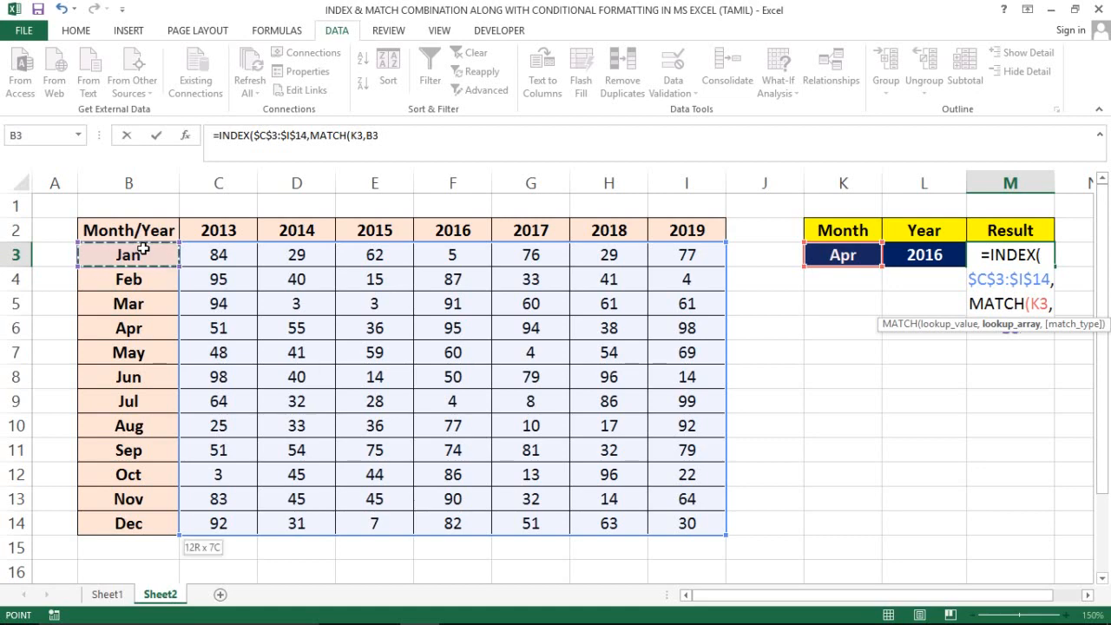
key(ctrl+shift+Down)
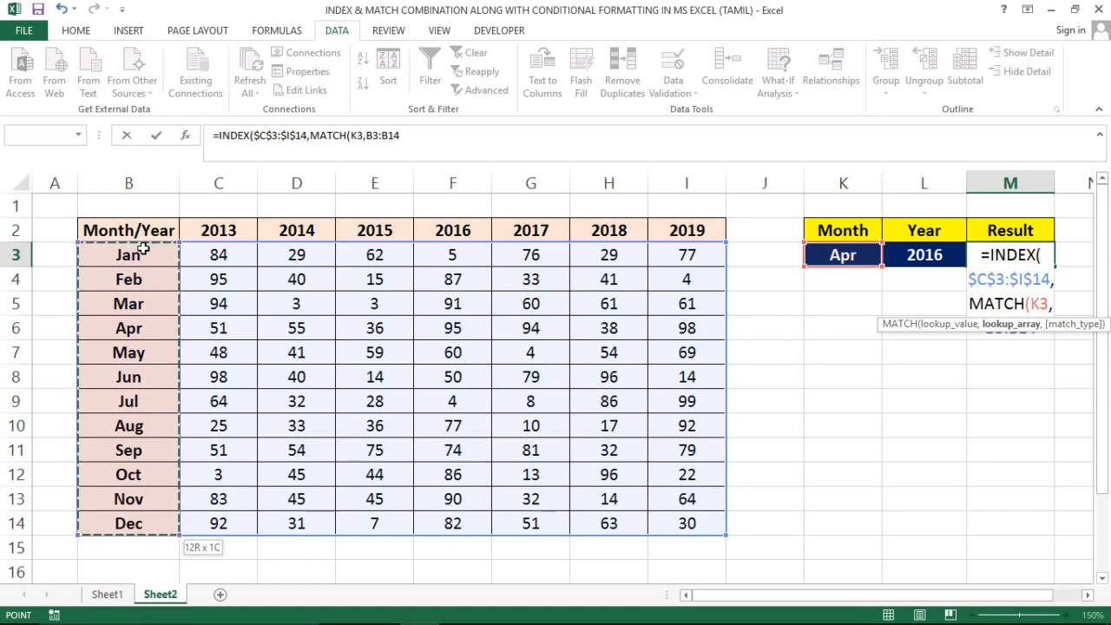
key(F4)
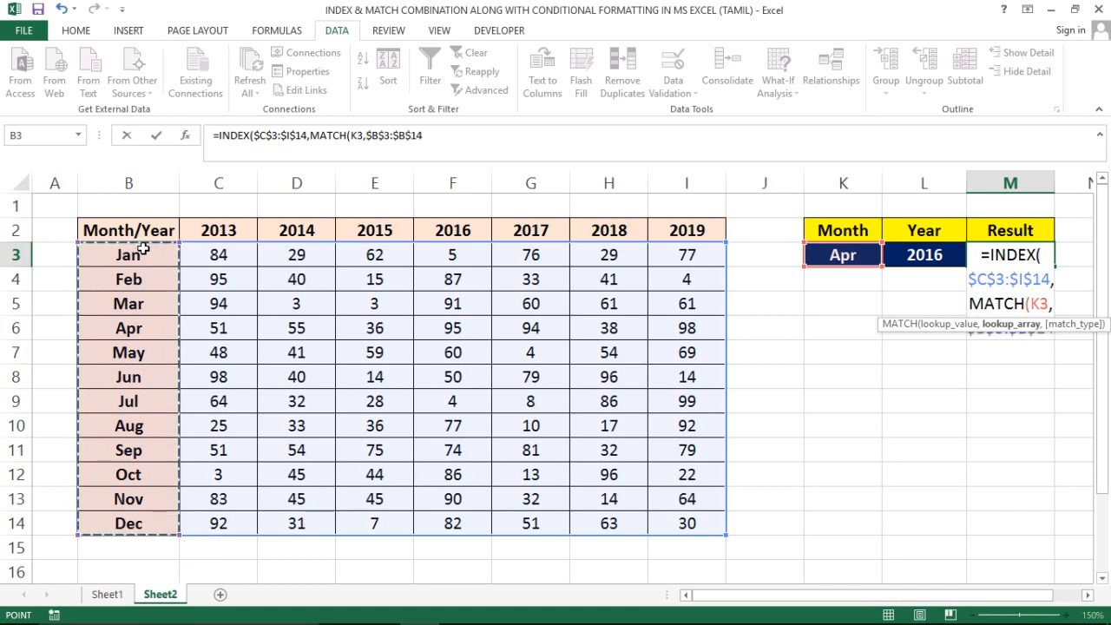
text(,)
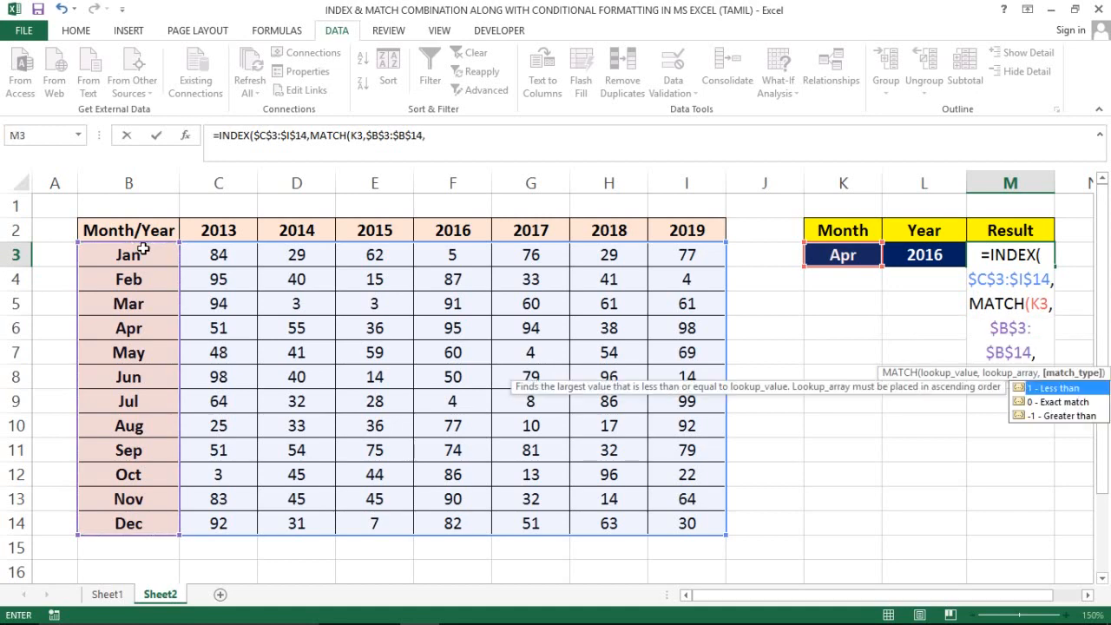
text(0)
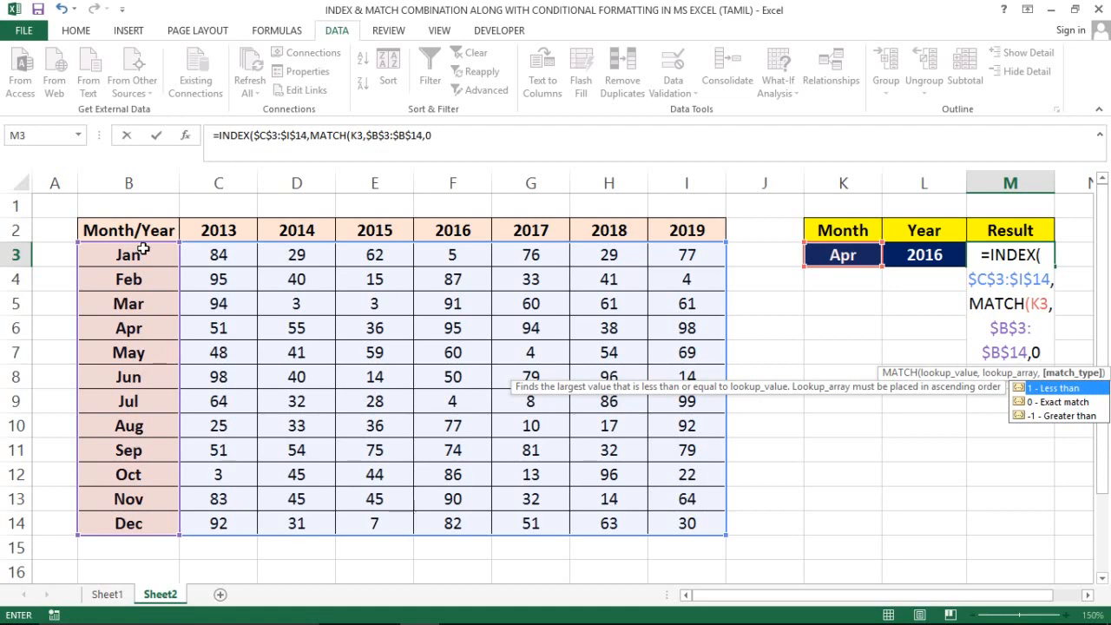
text())
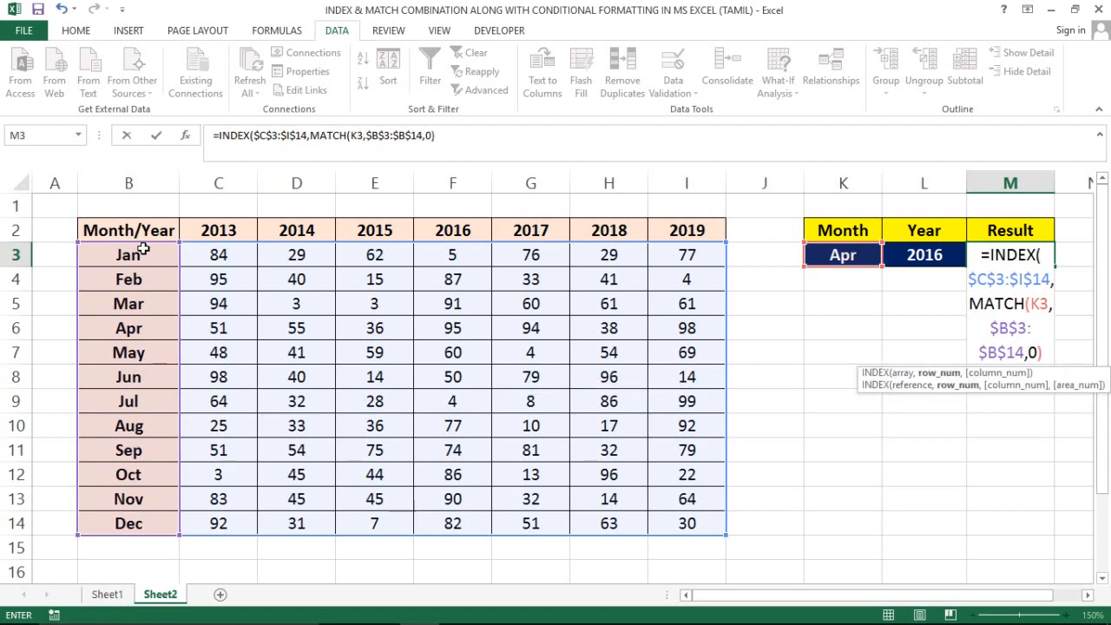
text(,)
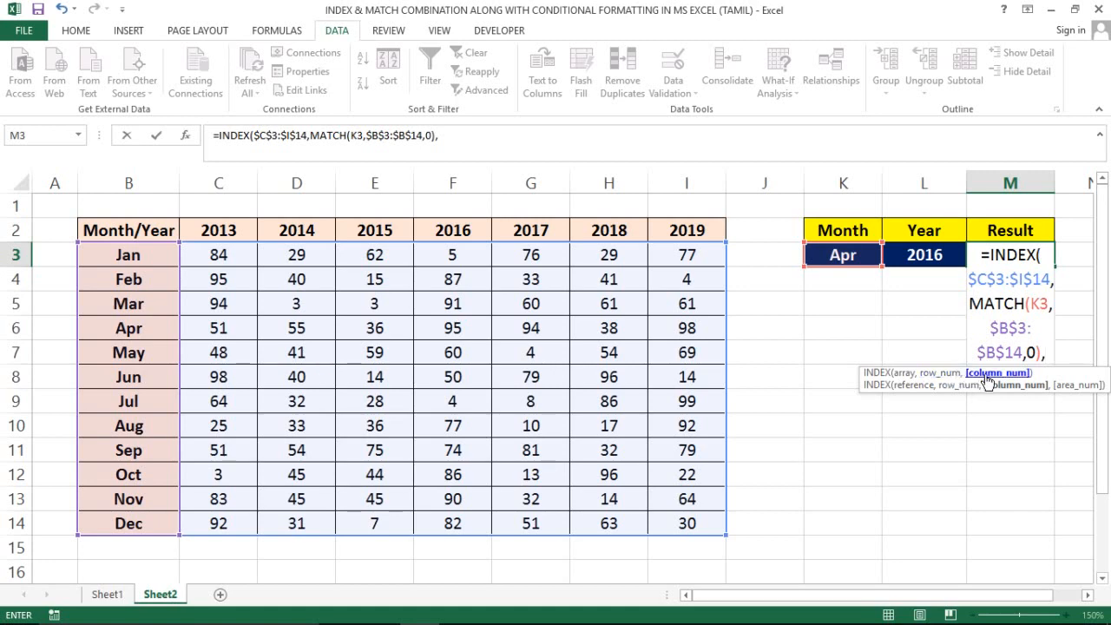
Add MATCH(L3,$C$2:$I$2,0) as the column number argument and complete the INDEX formula in M3
text(mat)
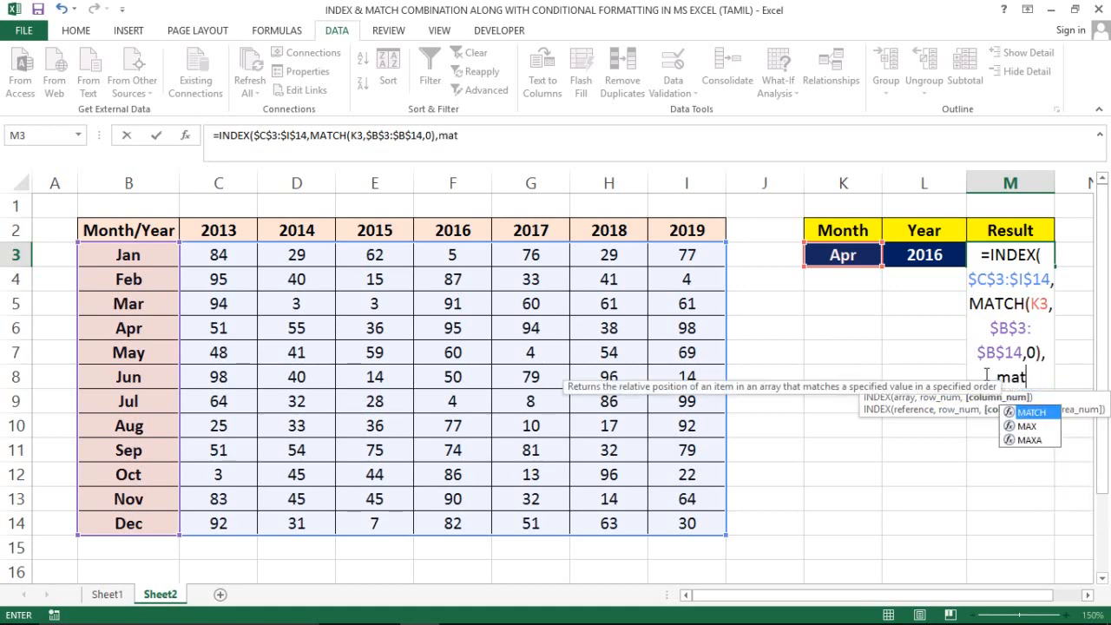
text(ch)
key(Tab)
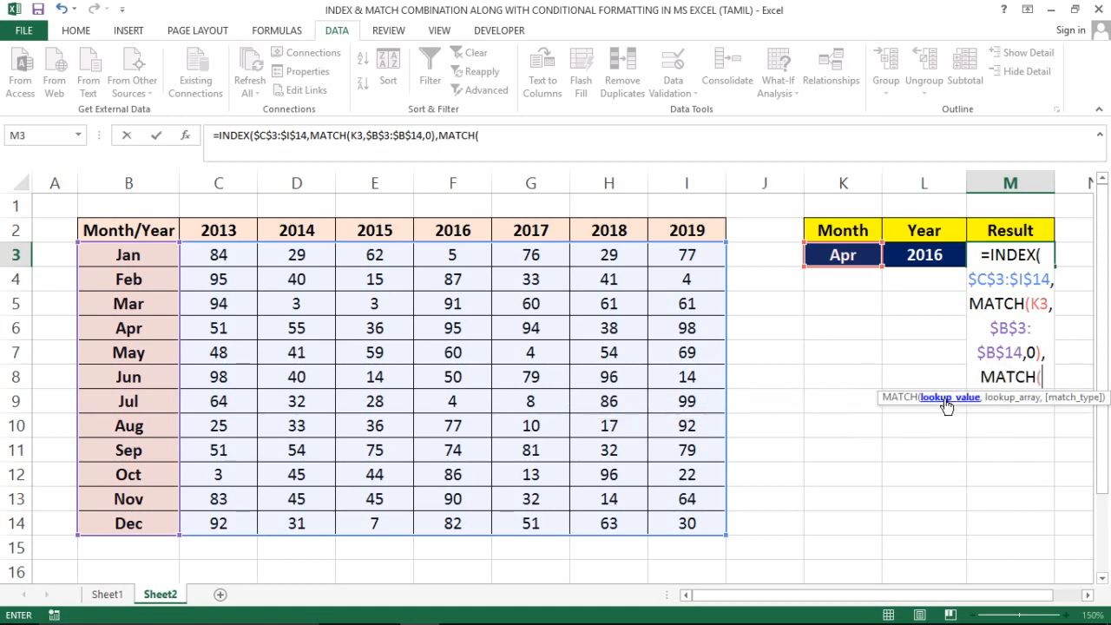
click(916, 256)
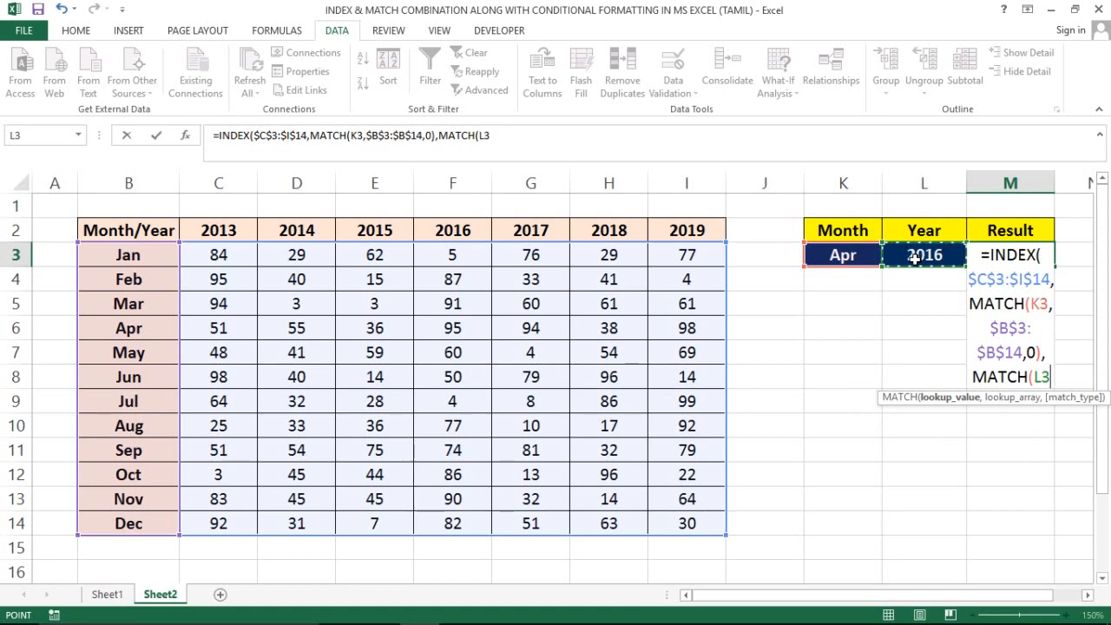
text(,)
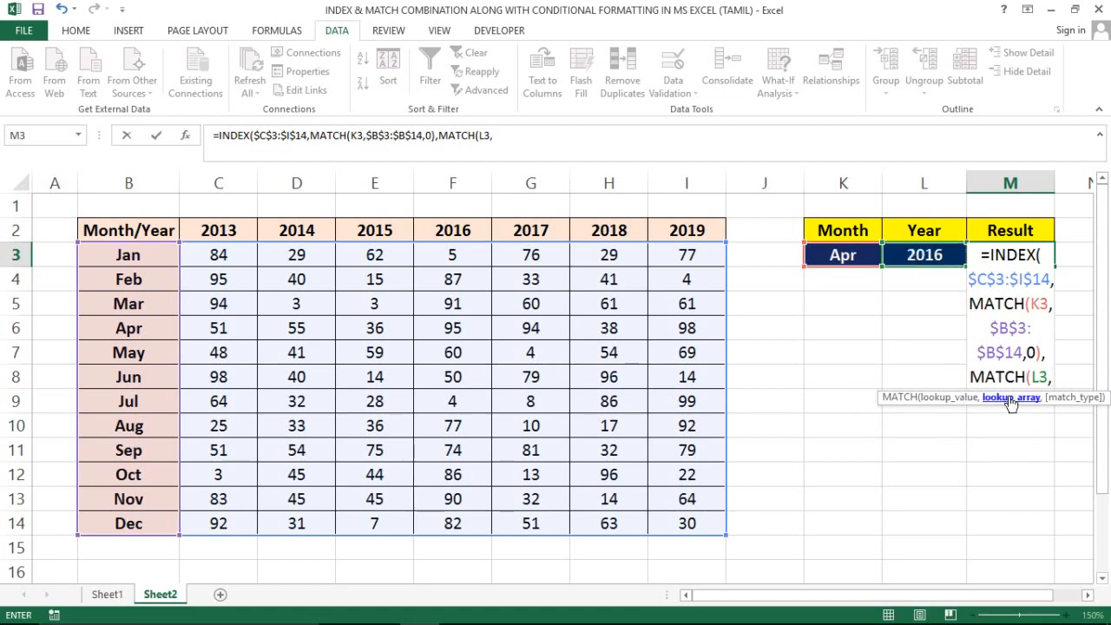
click(226, 231)
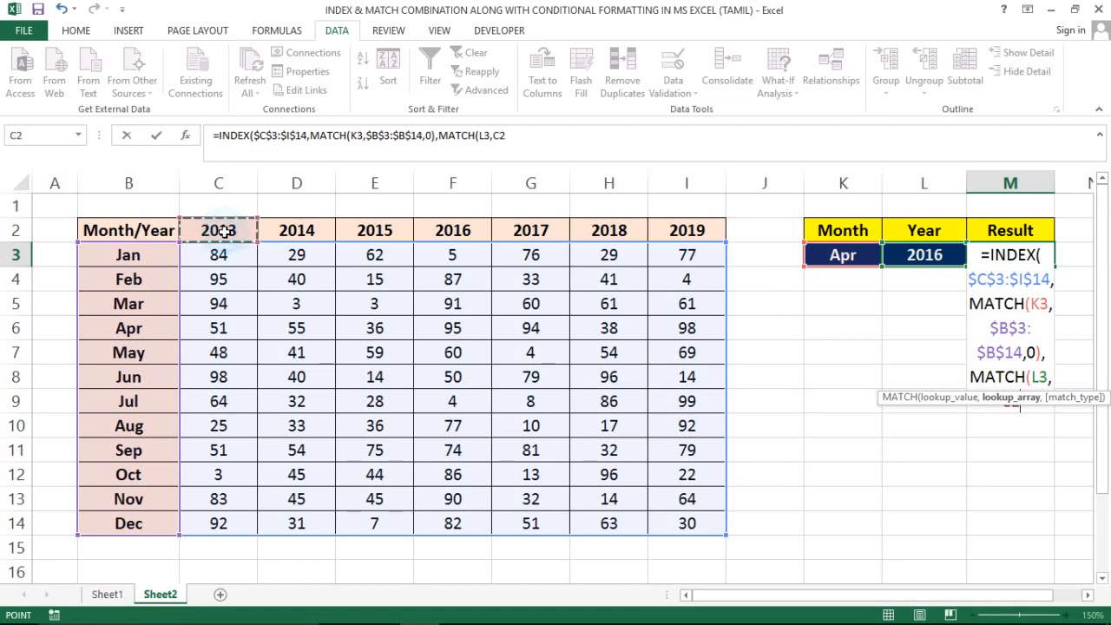
key(ctrl+shift+Right)
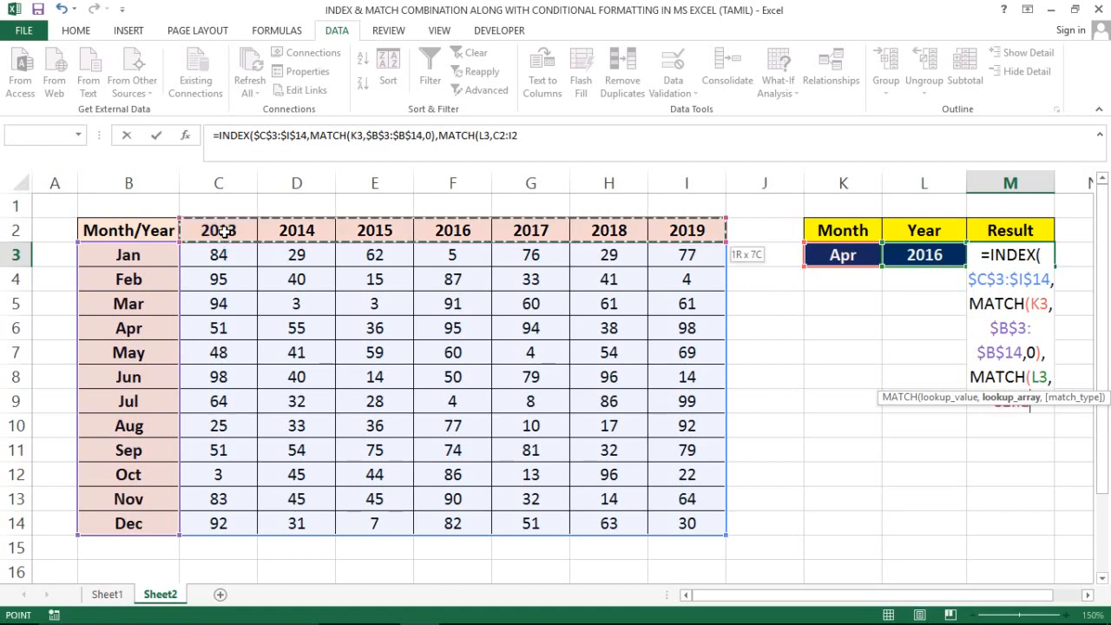
key(F4)
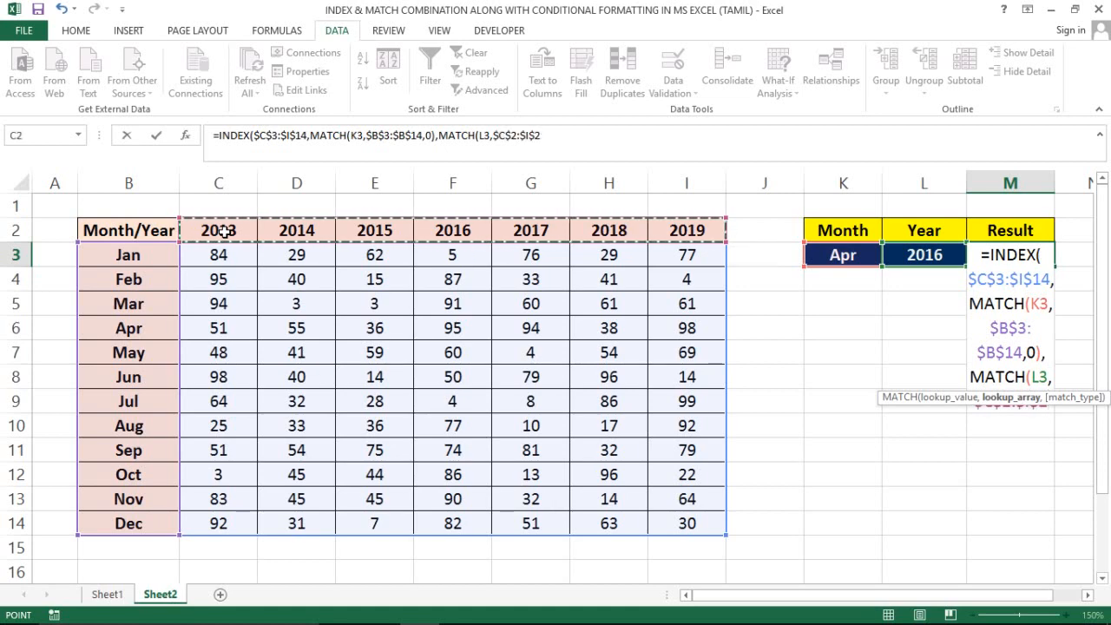
text(,)
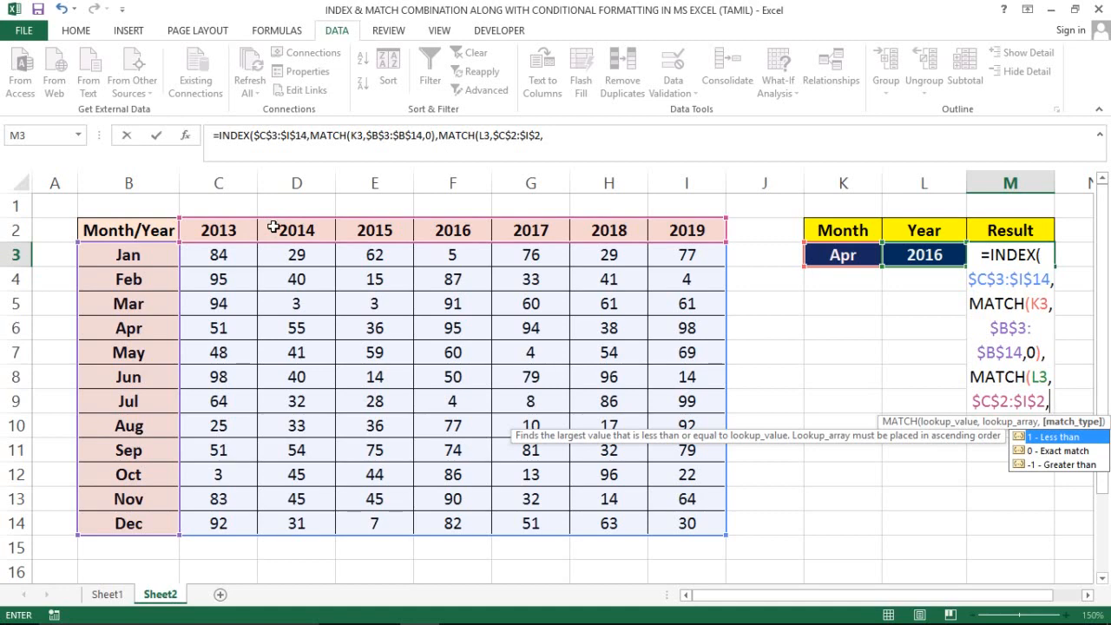
text(0)
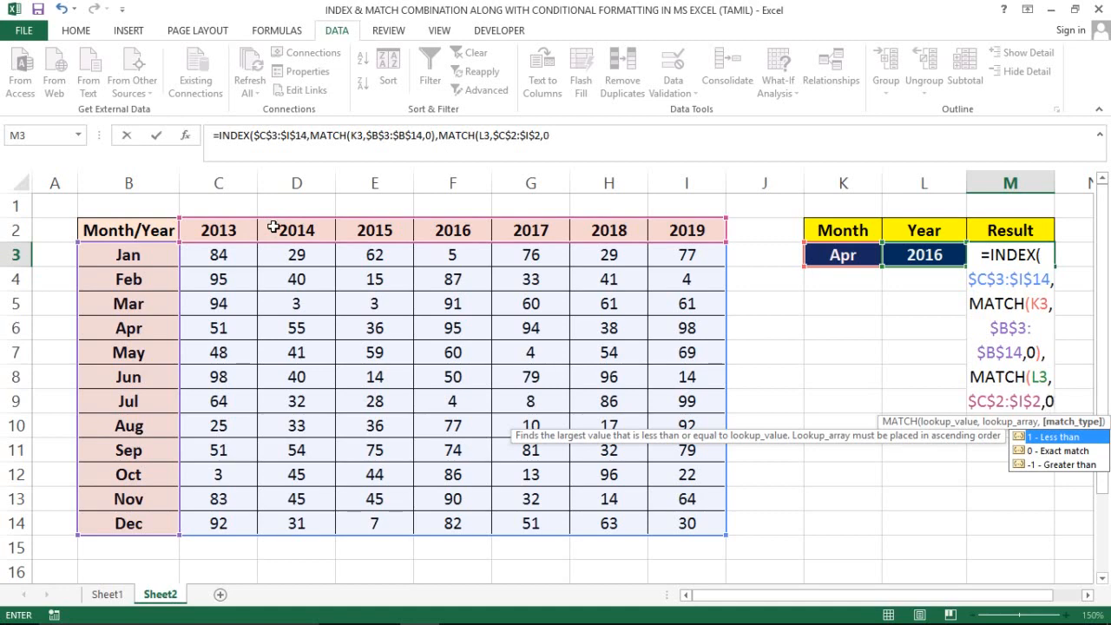
text())
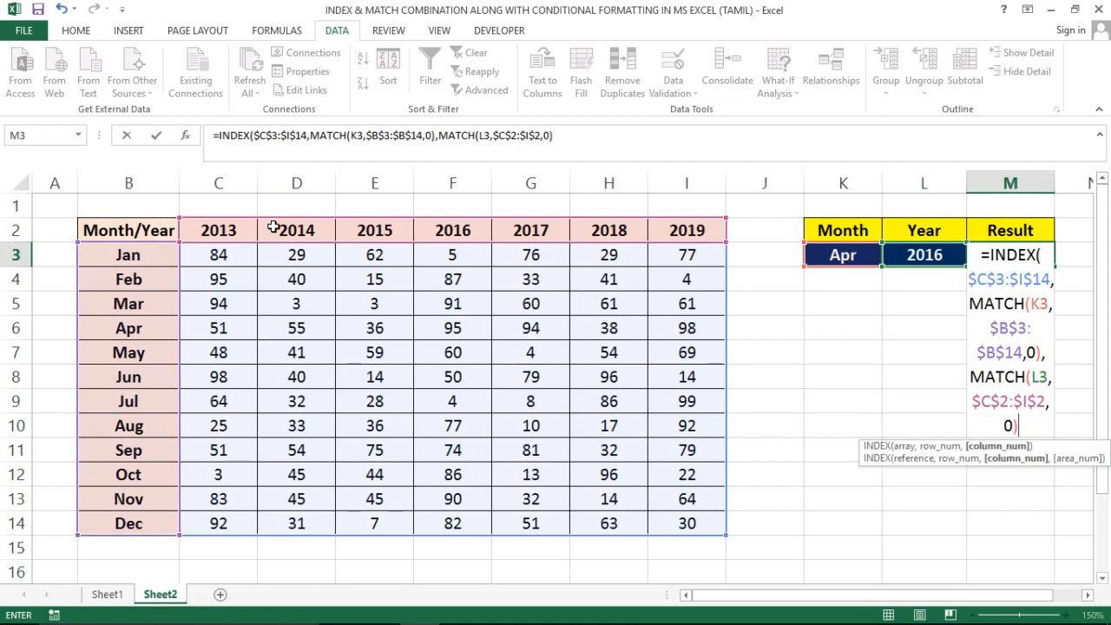
text())
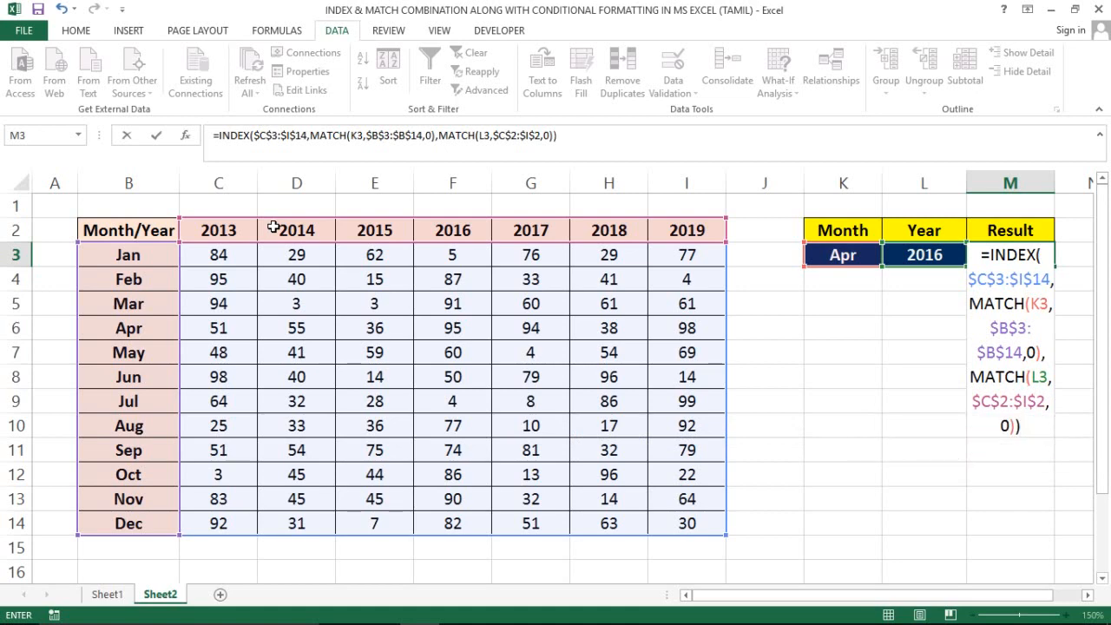
key(Return)
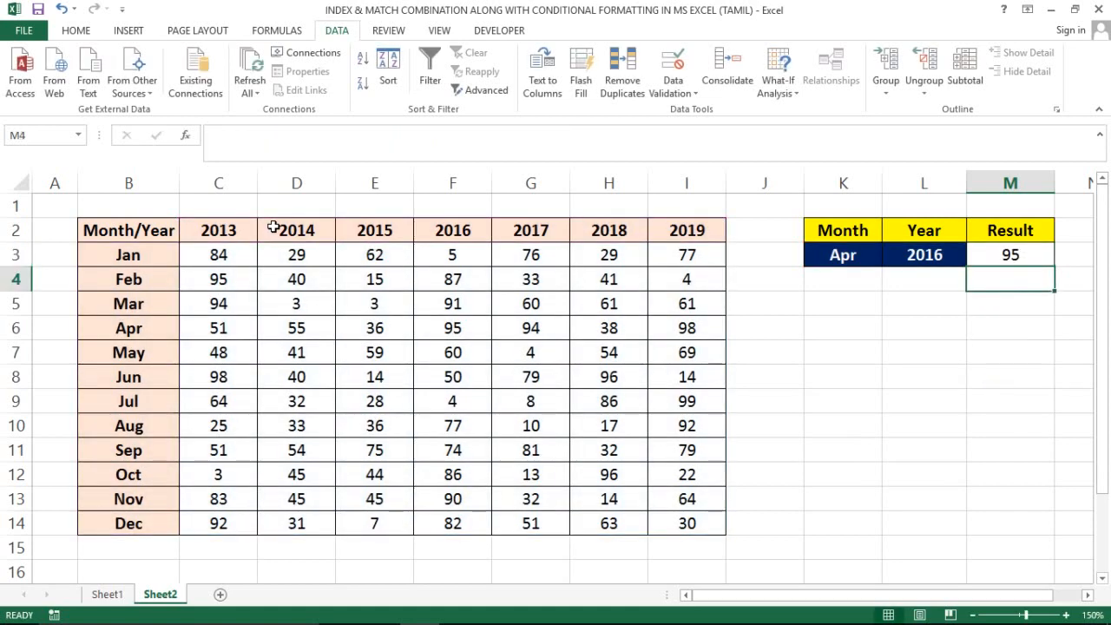
Check the result in M3 against the table value where the Apr row meets the 2016 column
click(1011, 253)
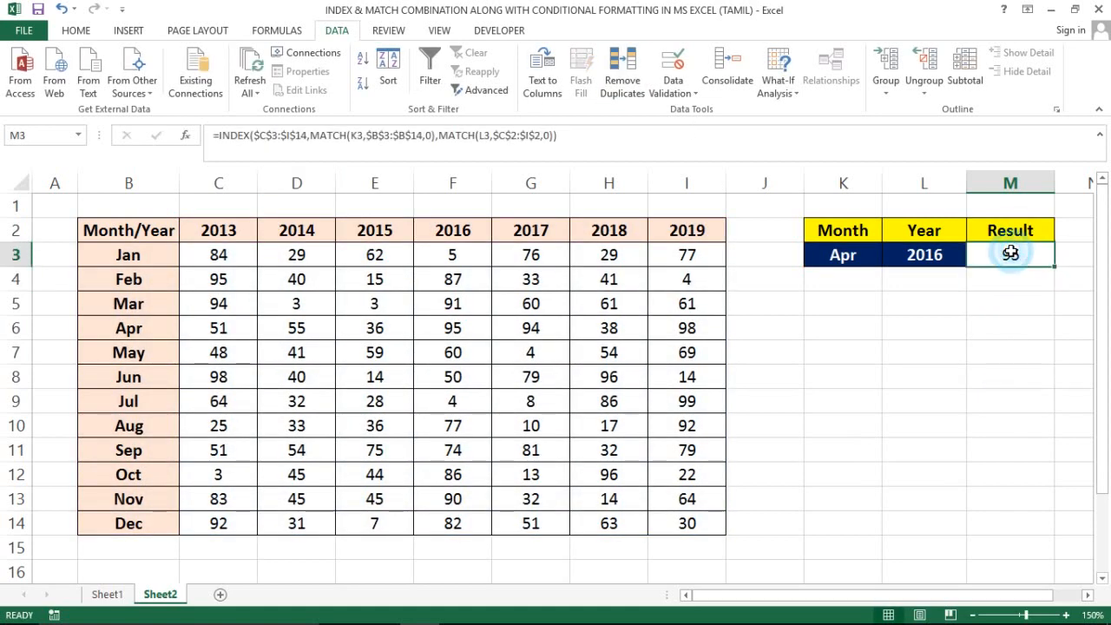
click(827, 251)
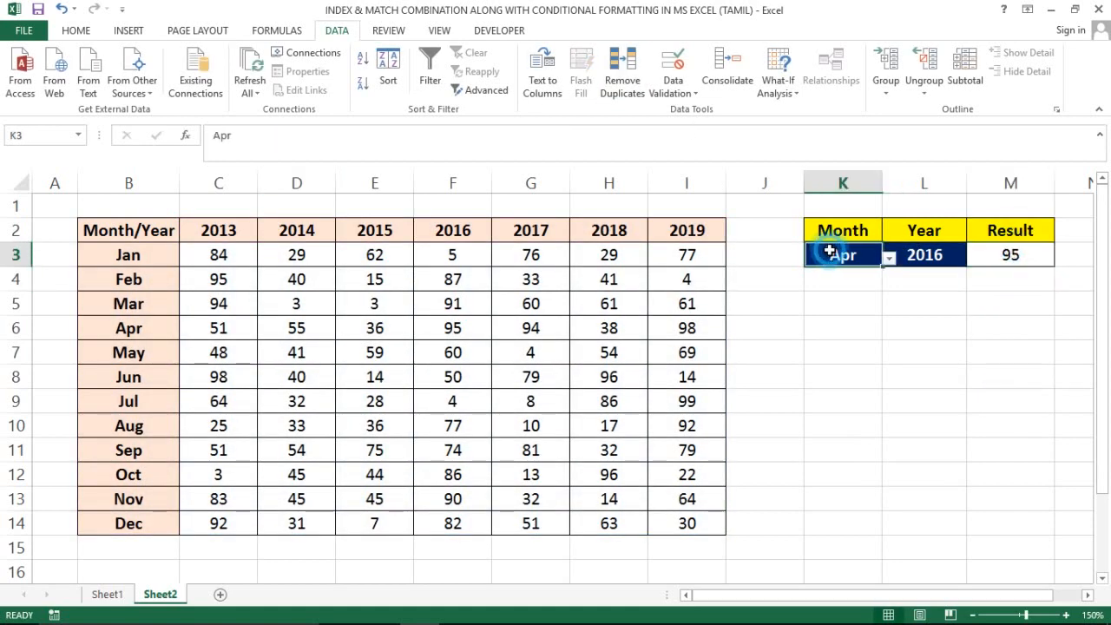
click(130, 330)
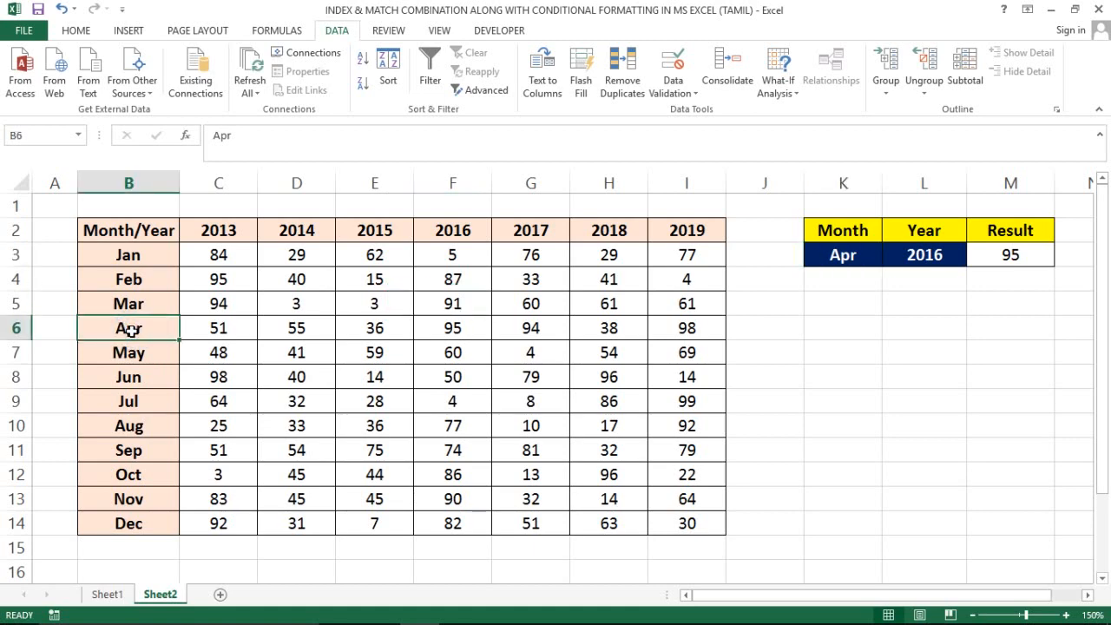
key(Right)
key(Right)
key(Right)
key(Right)
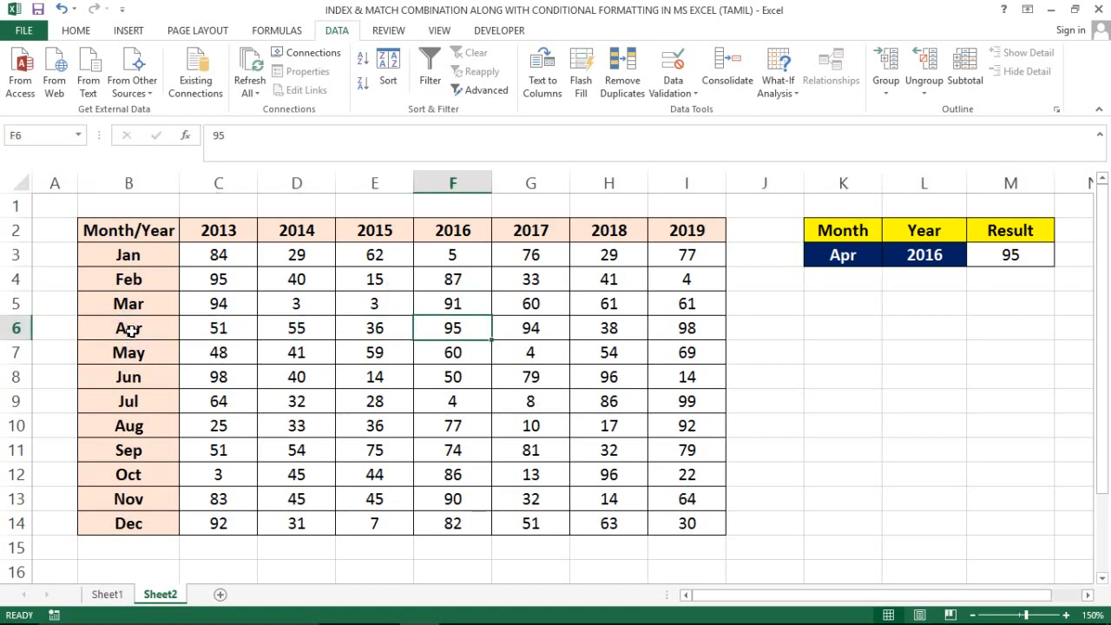
Manually highlight the Apr 2016 value in F6 with a dark blue fill and white font, and compare it with M3
click(84, 33)
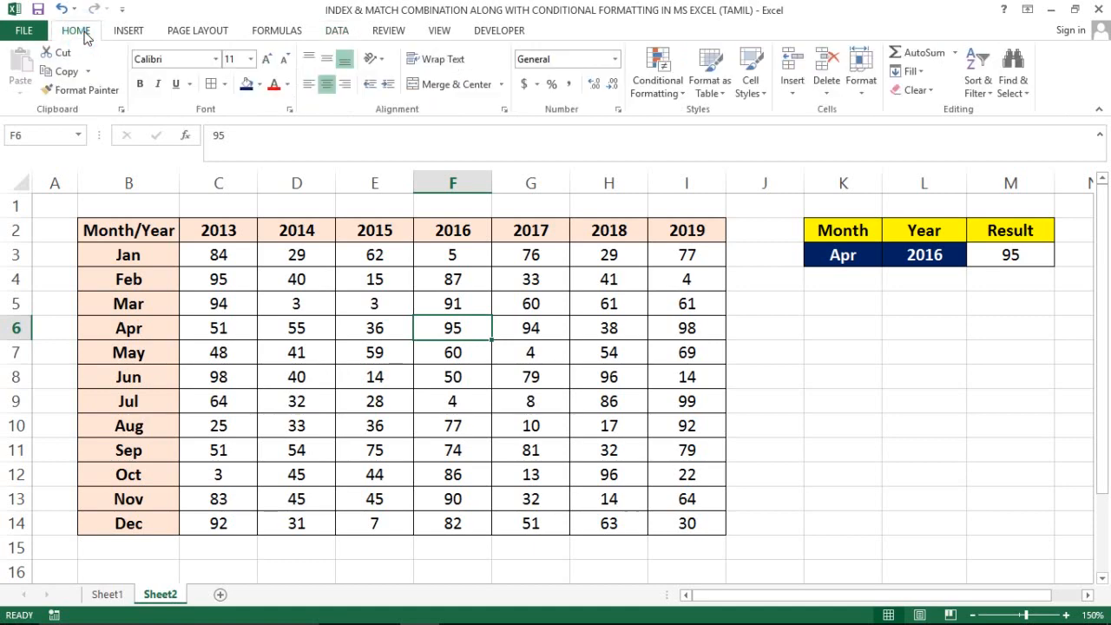
click(247, 87)
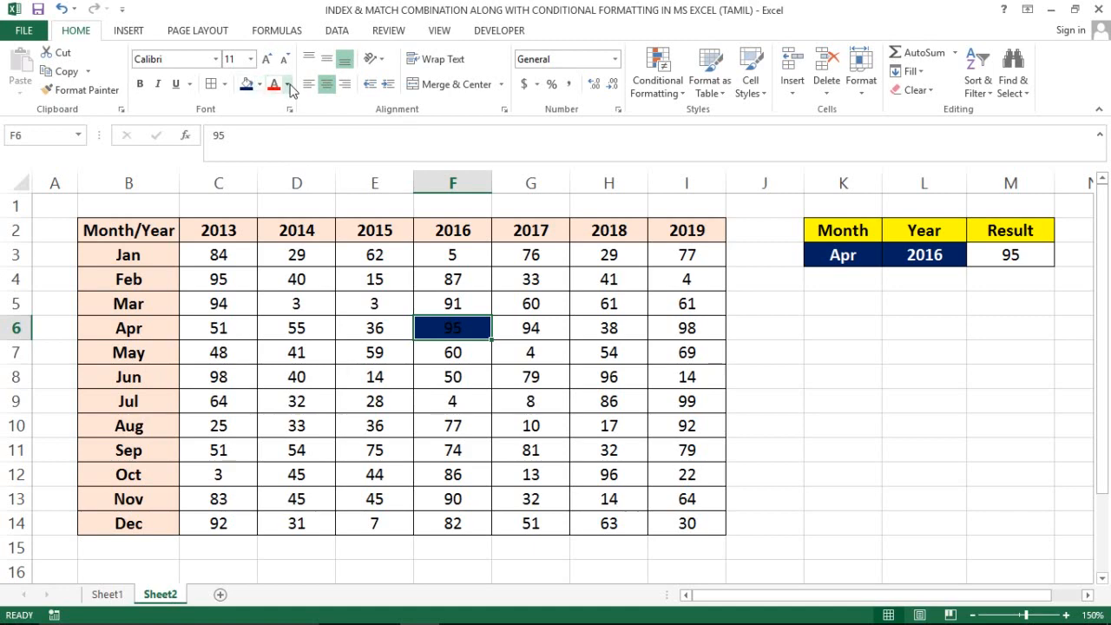
click(289, 85)
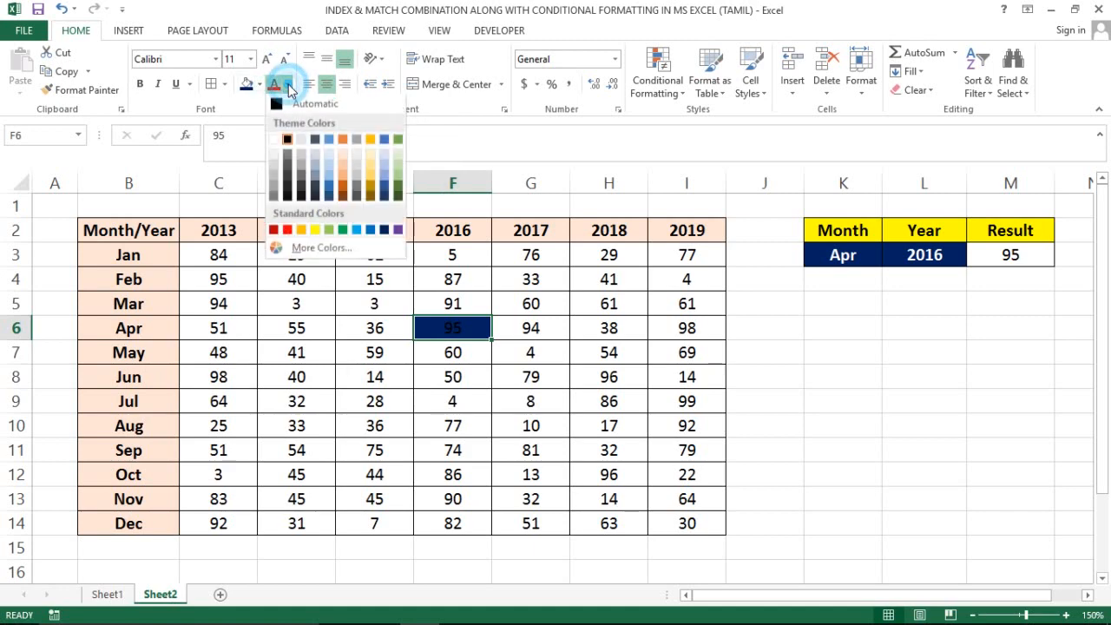
click(273, 143)
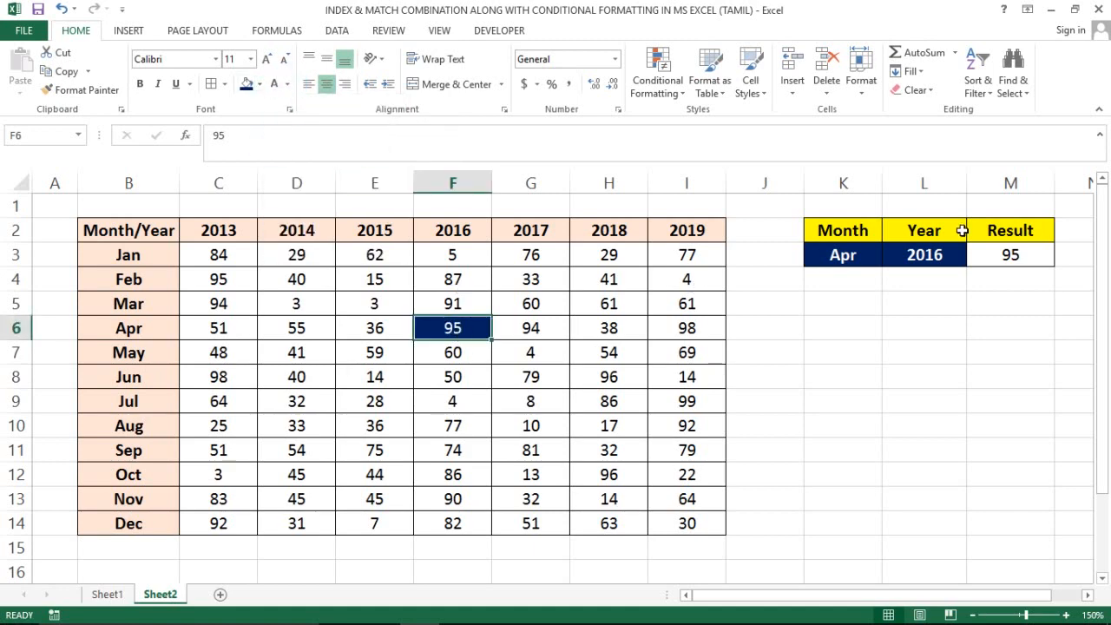
click(1003, 257)
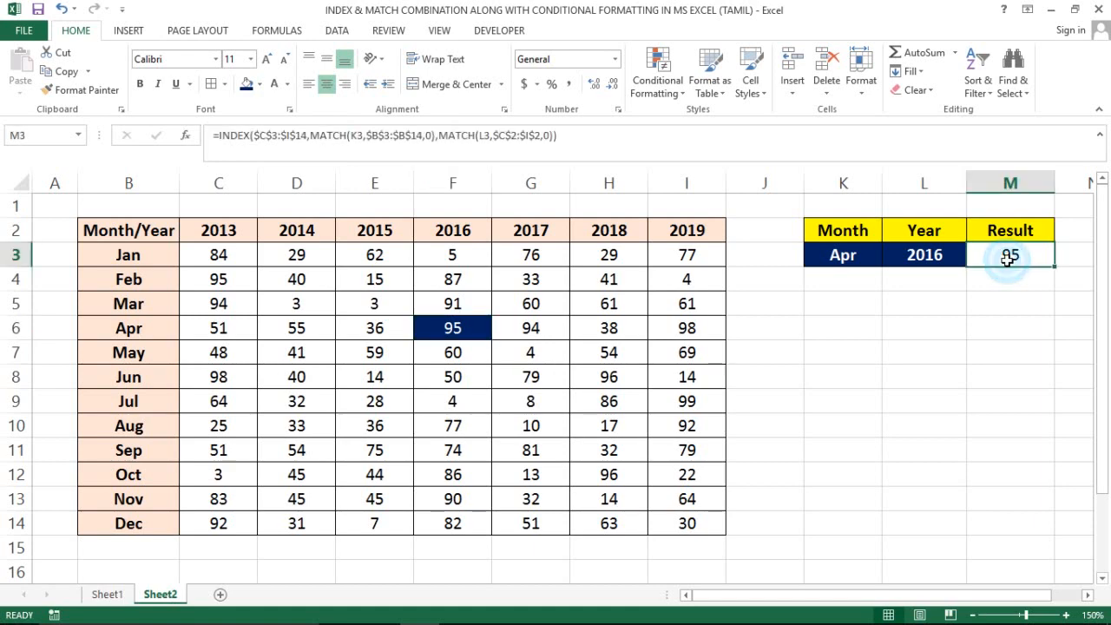
Undo the manual font colour and fill changes on F6
click(866, 251)
key(ctrl+z)
key(ctrl+z)
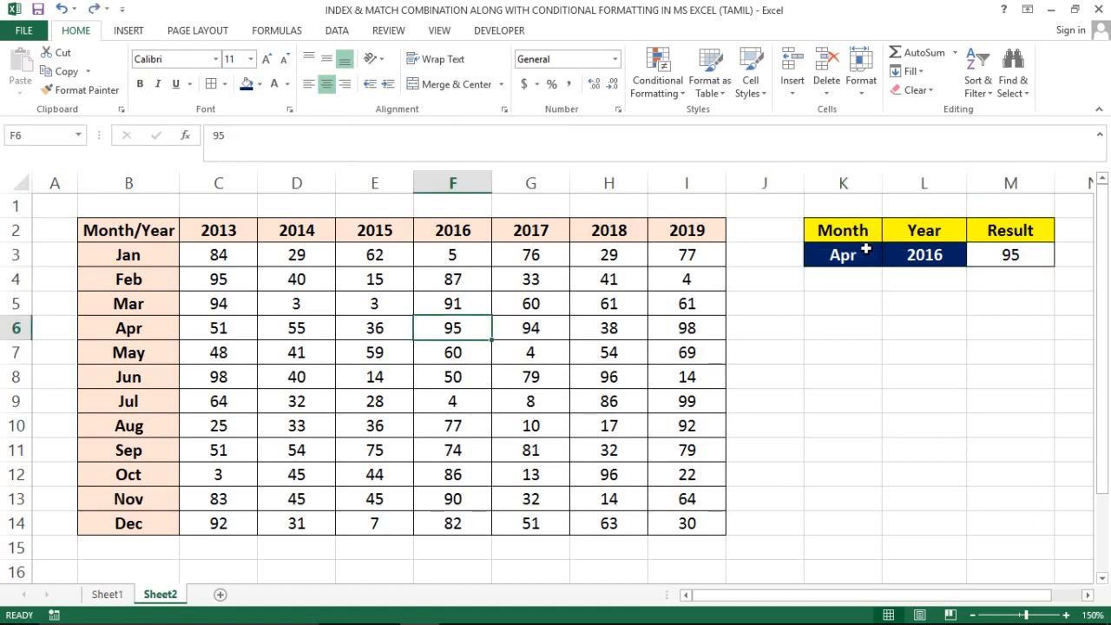
Set the month in K3 to Jul and check the M3 result against the table's Jul 2016 cell
click(870, 256)
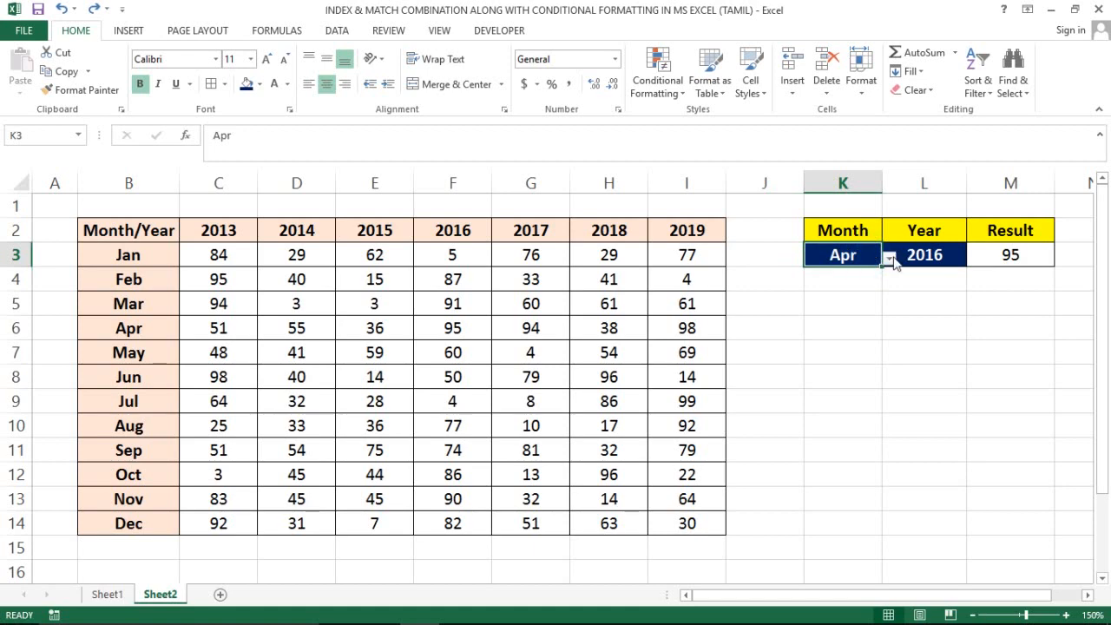
click(889, 258)
click(856, 325)
click(160, 397)
key(Right)
key(Right)
key(Right)
key(Right)
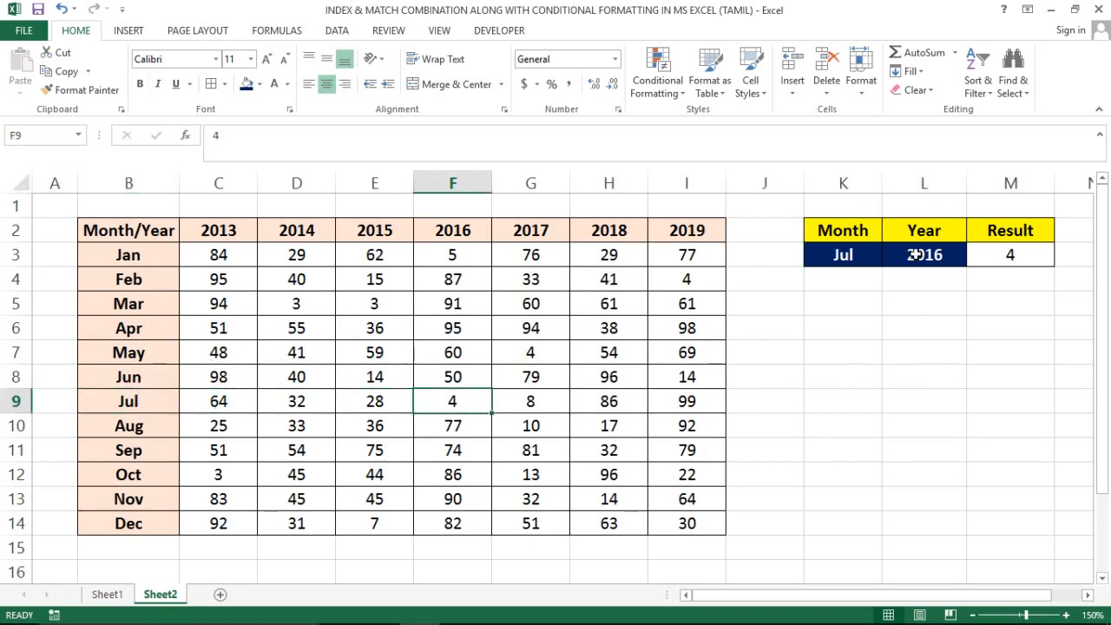
Set the year in L3 to 2019 and compare the M3 result with the table's Jul 2019 cell
click(917, 254)
click(976, 260)
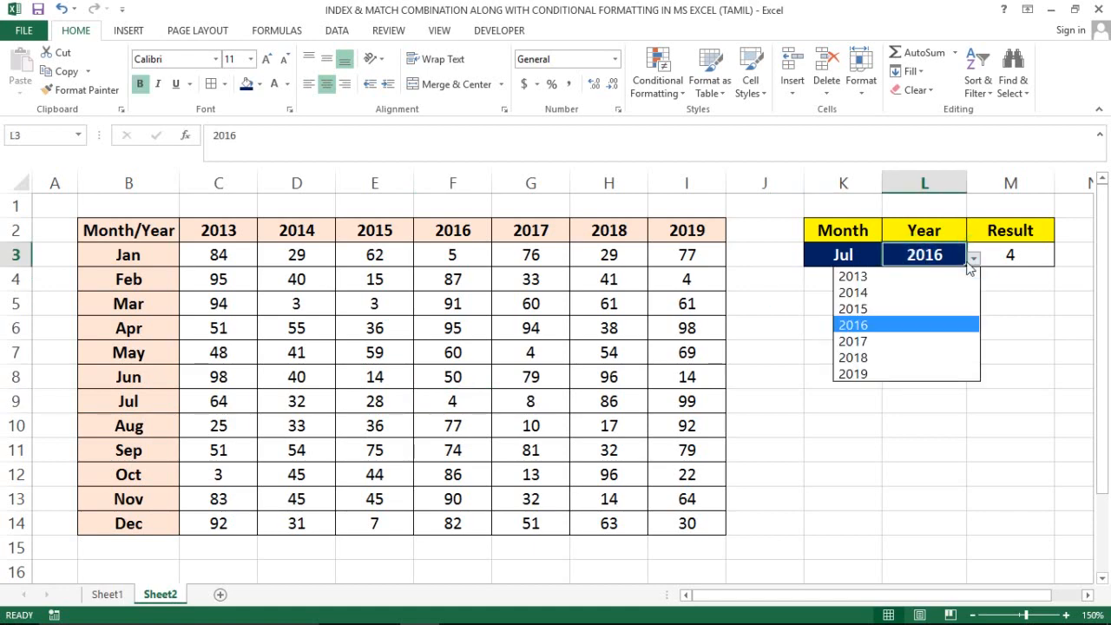
click(875, 373)
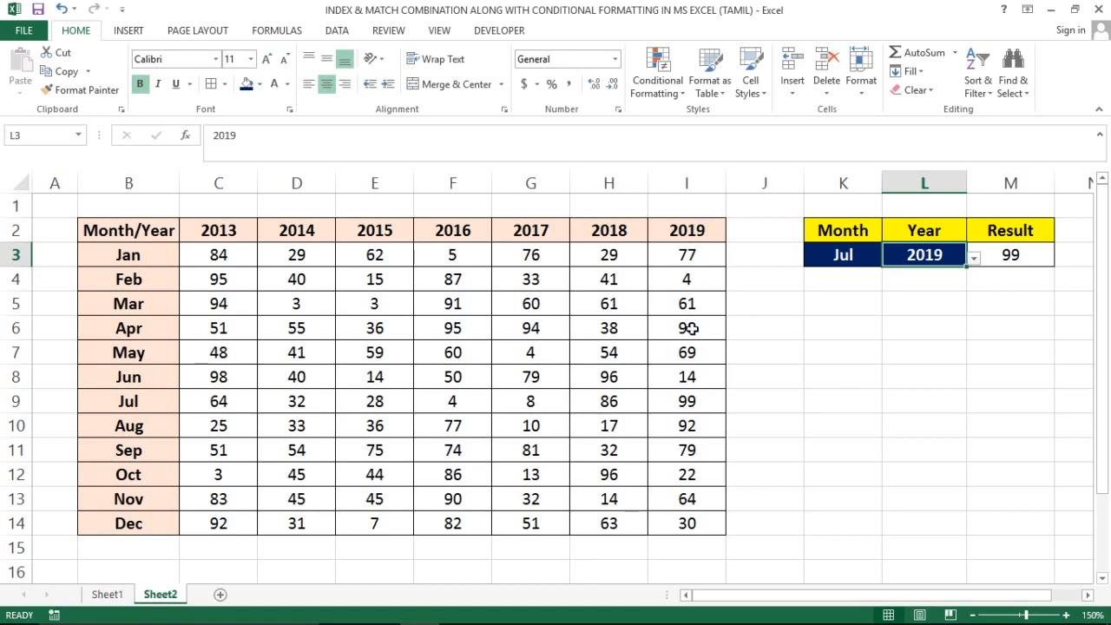
click(687, 401)
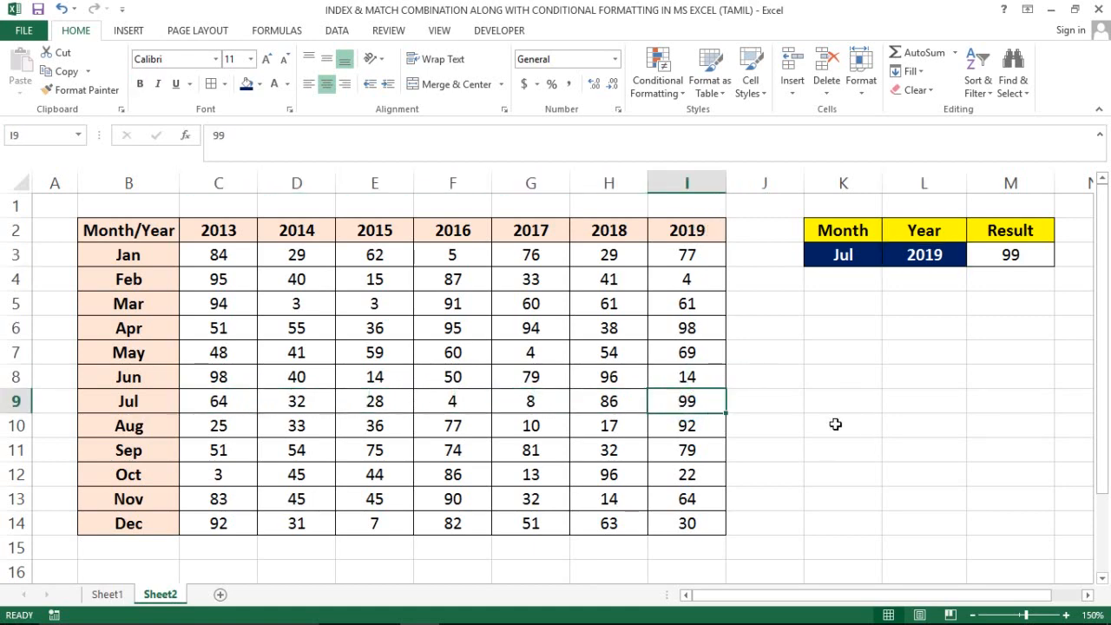
click(283, 246)
click(132, 337)
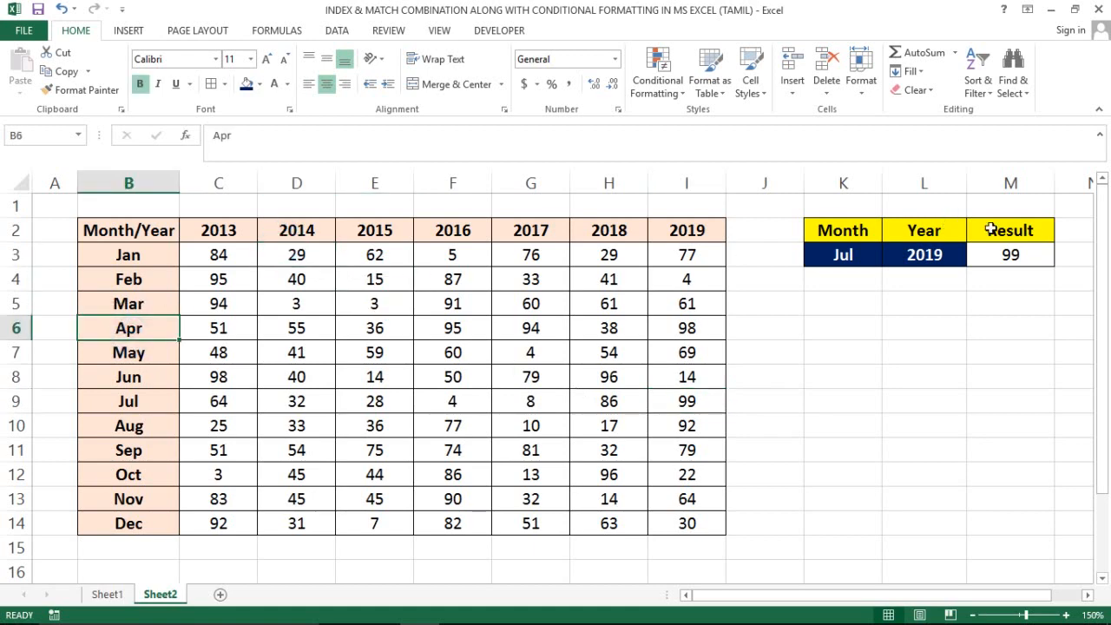
click(1024, 253)
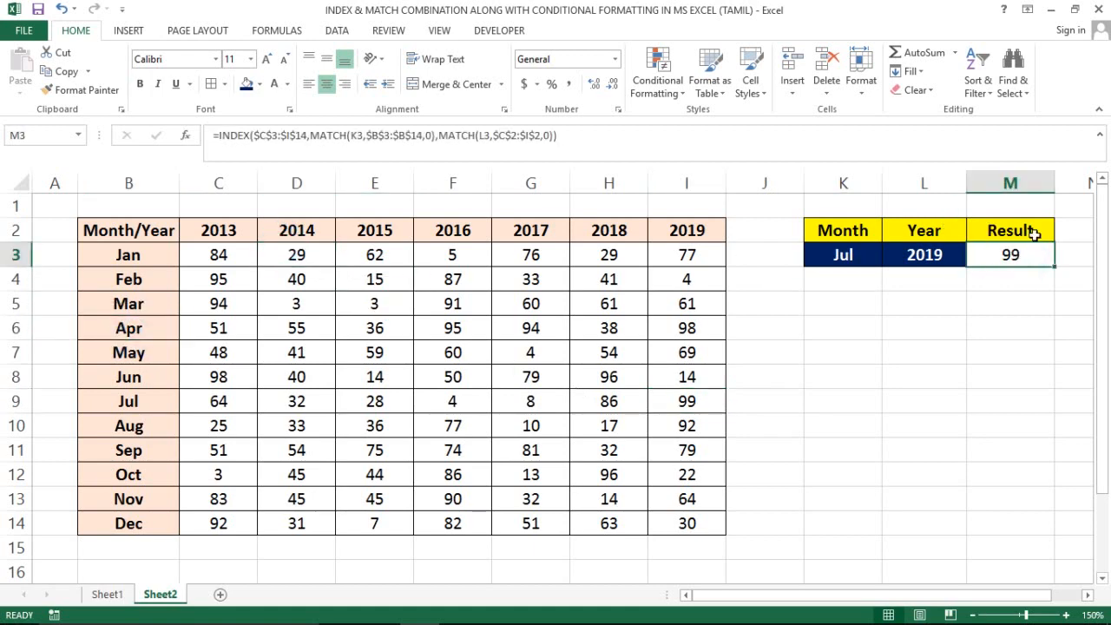
click(943, 285)
click(854, 345)
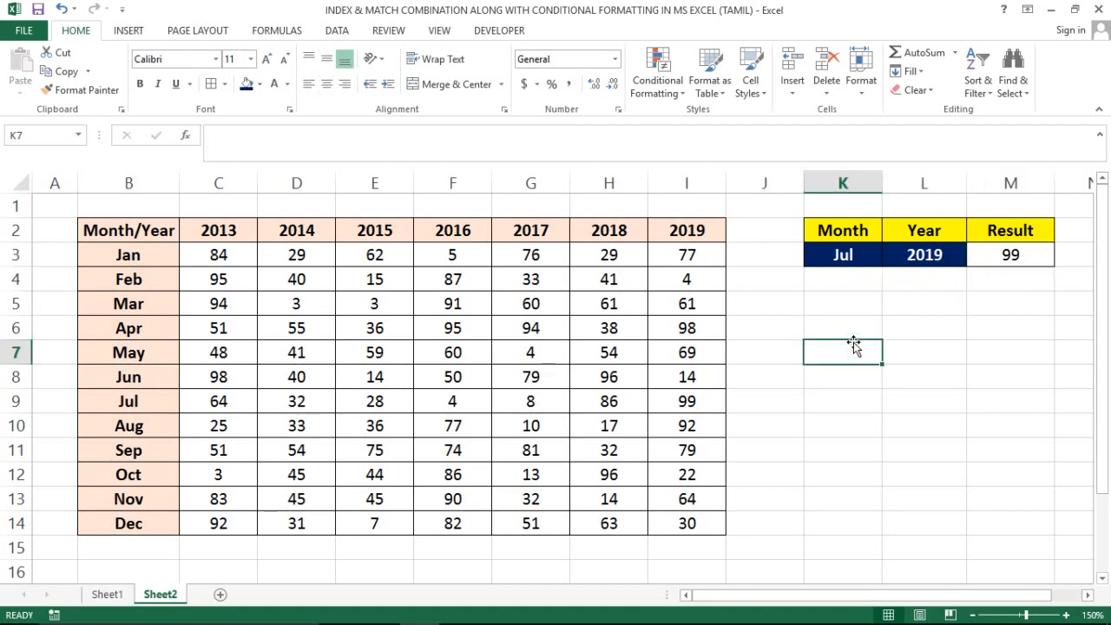
click(1009, 255)
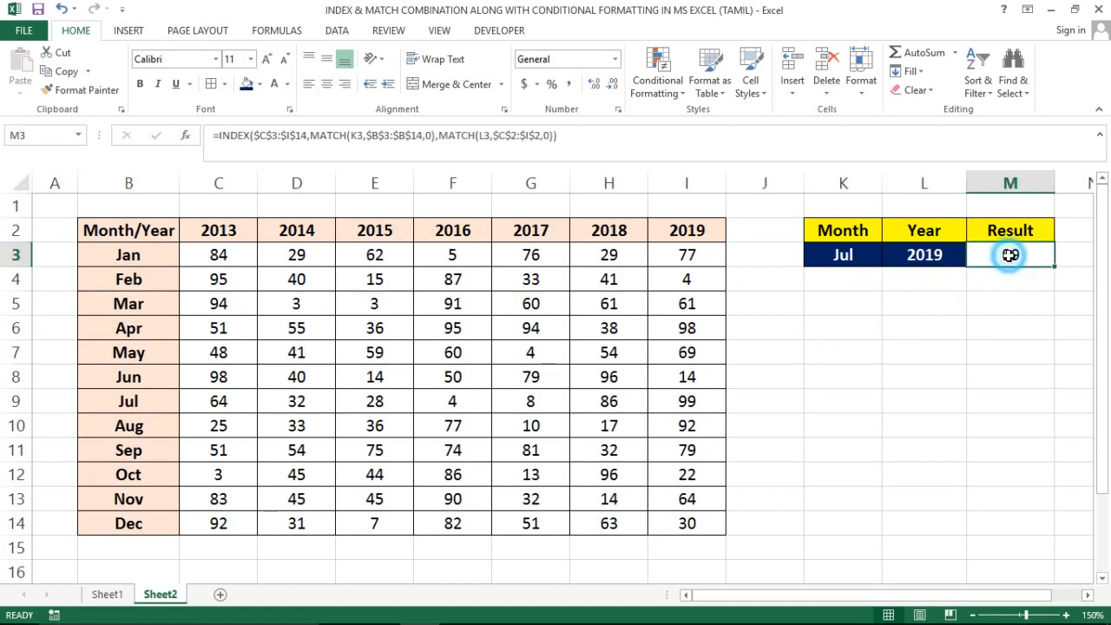
Set the lookup inputs to month Oct in K3 and year 2017 in L3
click(884, 255)
click(869, 258)
click(889, 258)
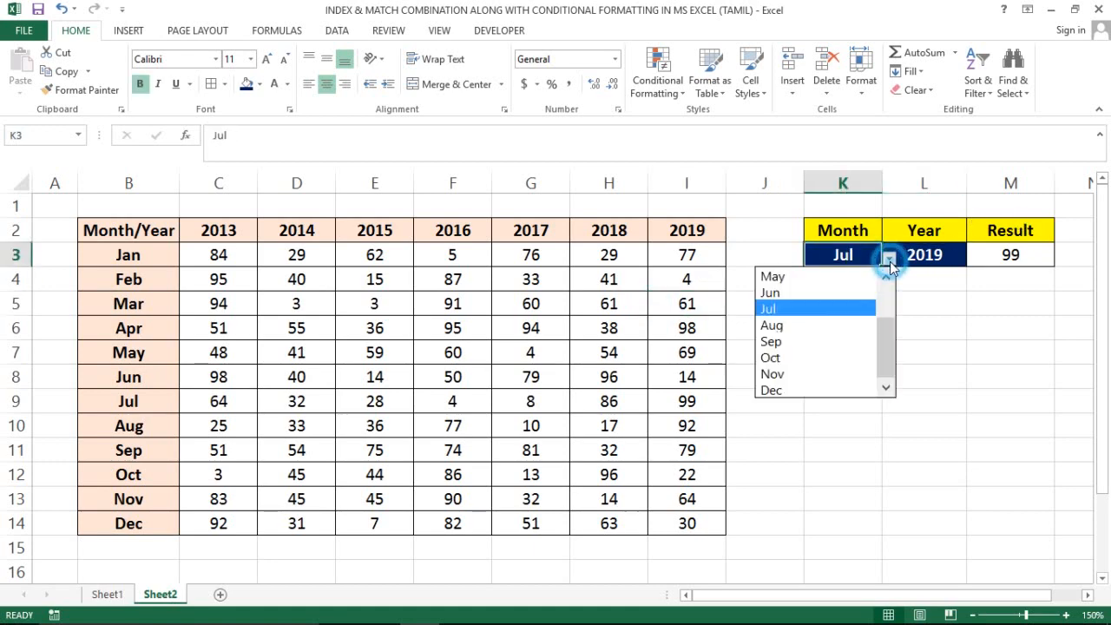
click(807, 356)
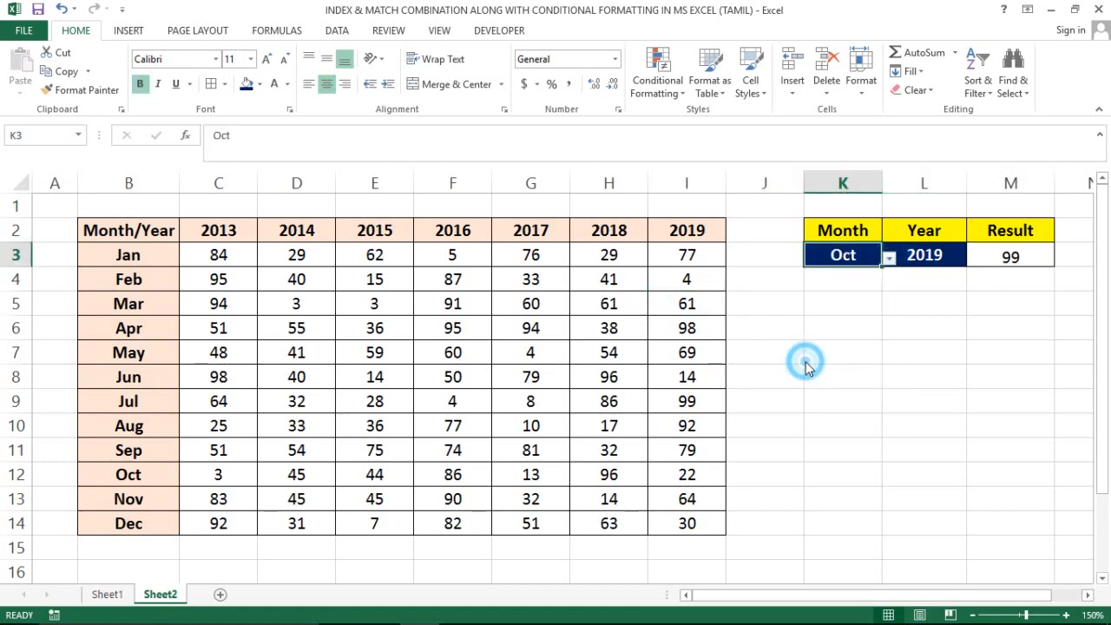
click(926, 257)
click(976, 260)
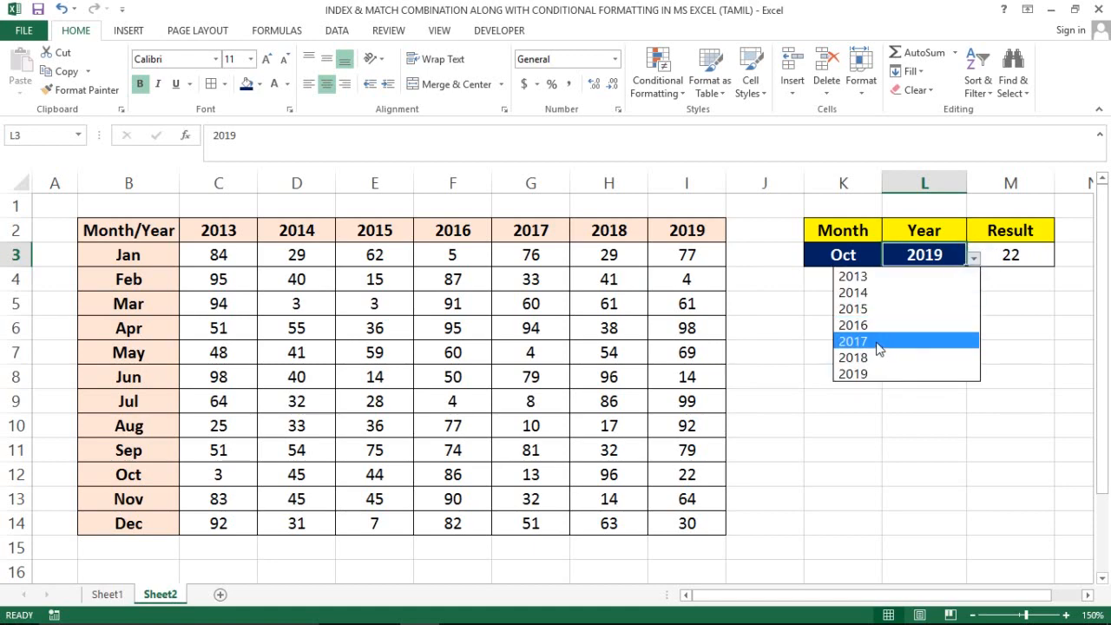
click(884, 343)
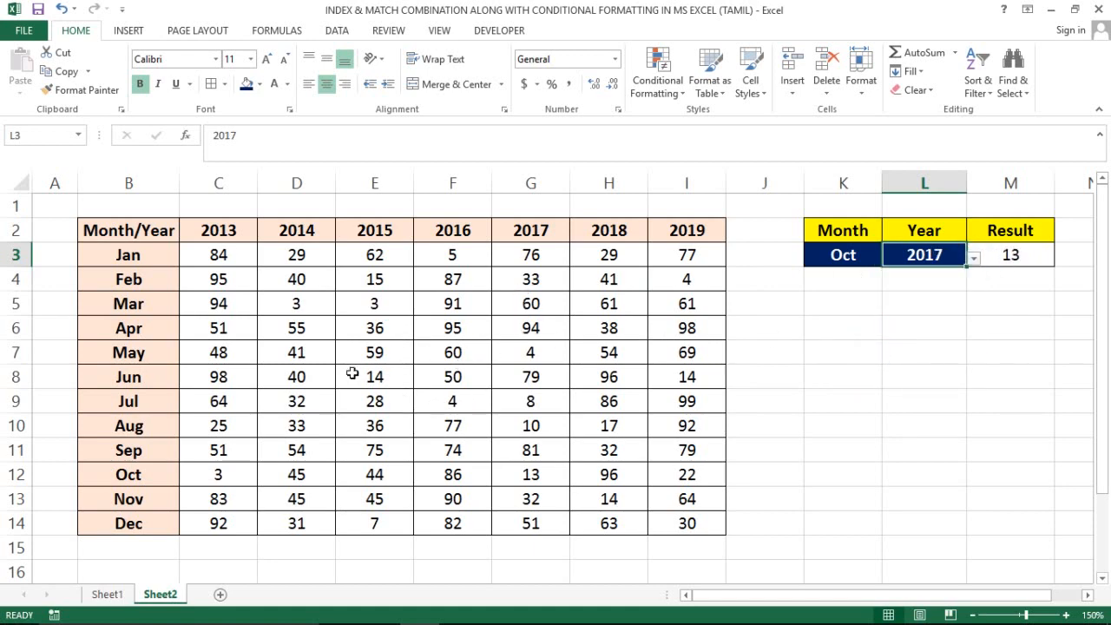
Start a new conditional formatting rule for the table values C3:I14 that uses a formula to determine which cells to format
click(266, 309)
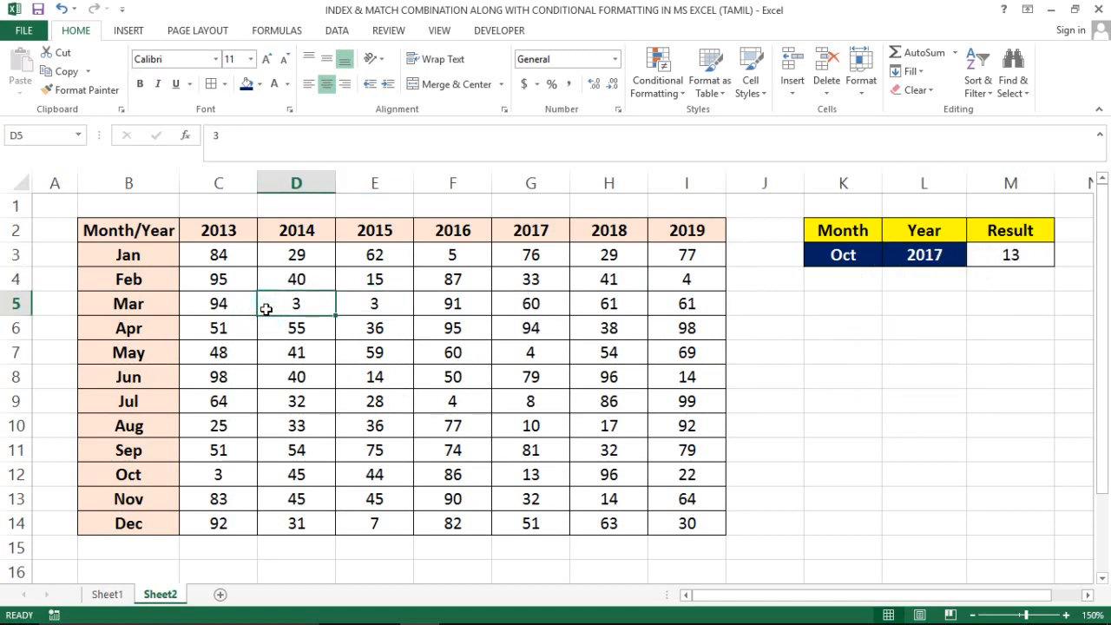
key(Up)
key(Up)
key(Up)
key(Left)
key(Down)
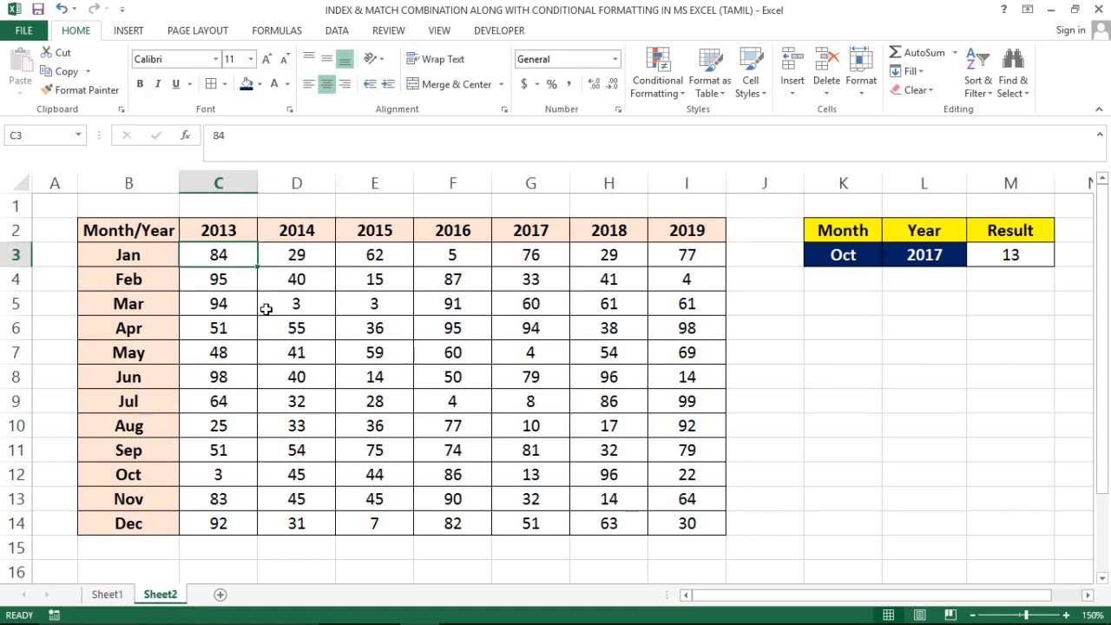
key(shift+Right)
key(shift+Right)
key(shift+Right)
key(shift+Right)
key(shift+Right)
key(shift+Right)
key(shift+Right)
key(shift+Left)
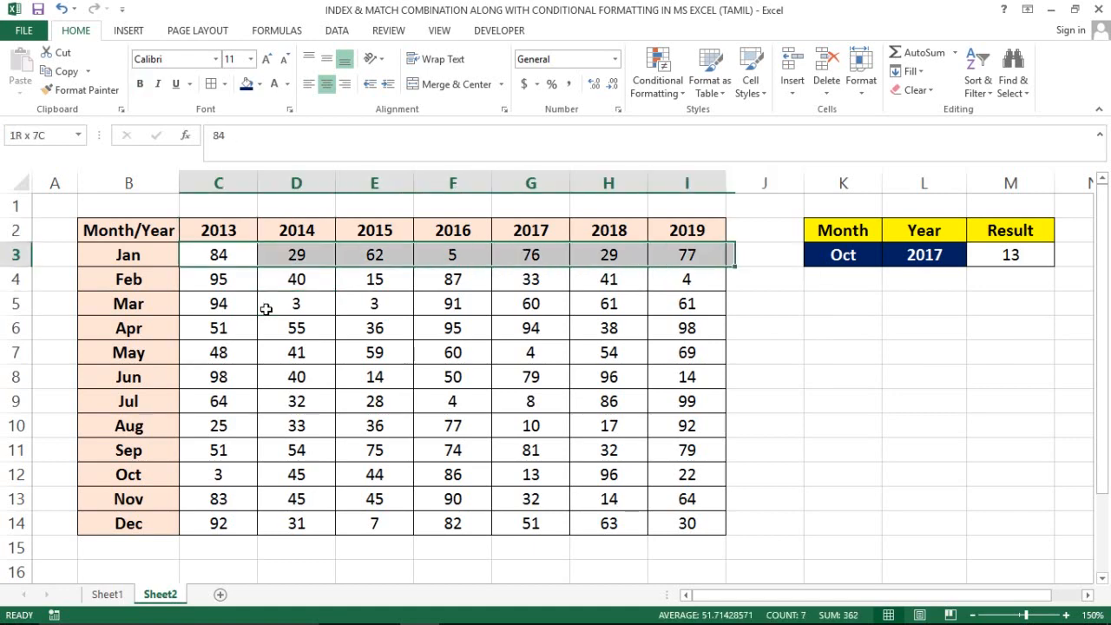
key(ctrl+shift+Down)
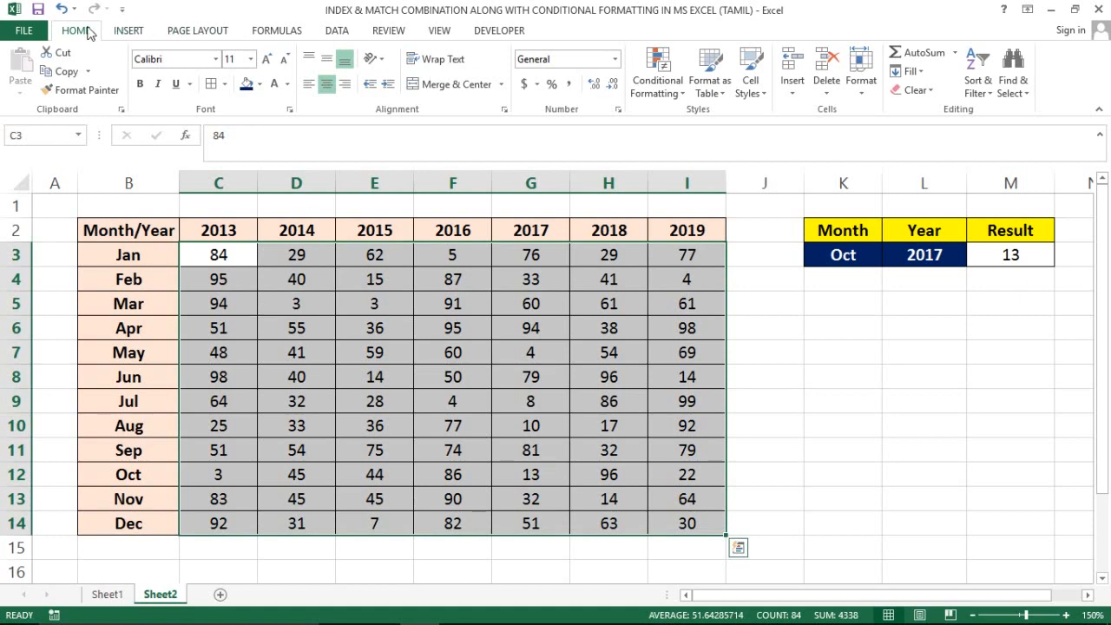
click(657, 76)
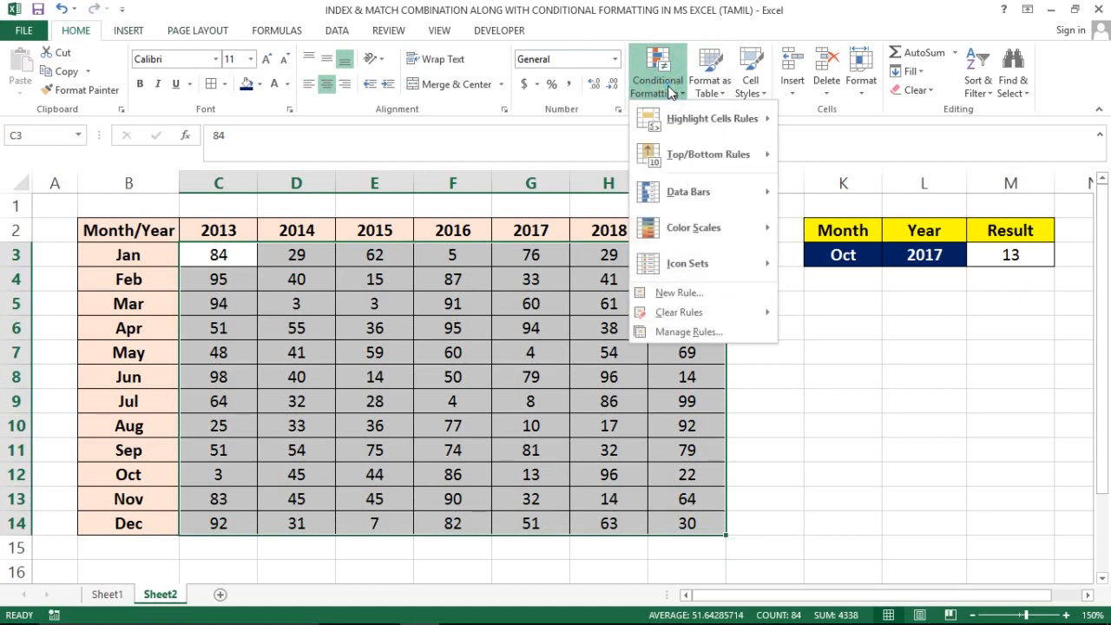
click(680, 292)
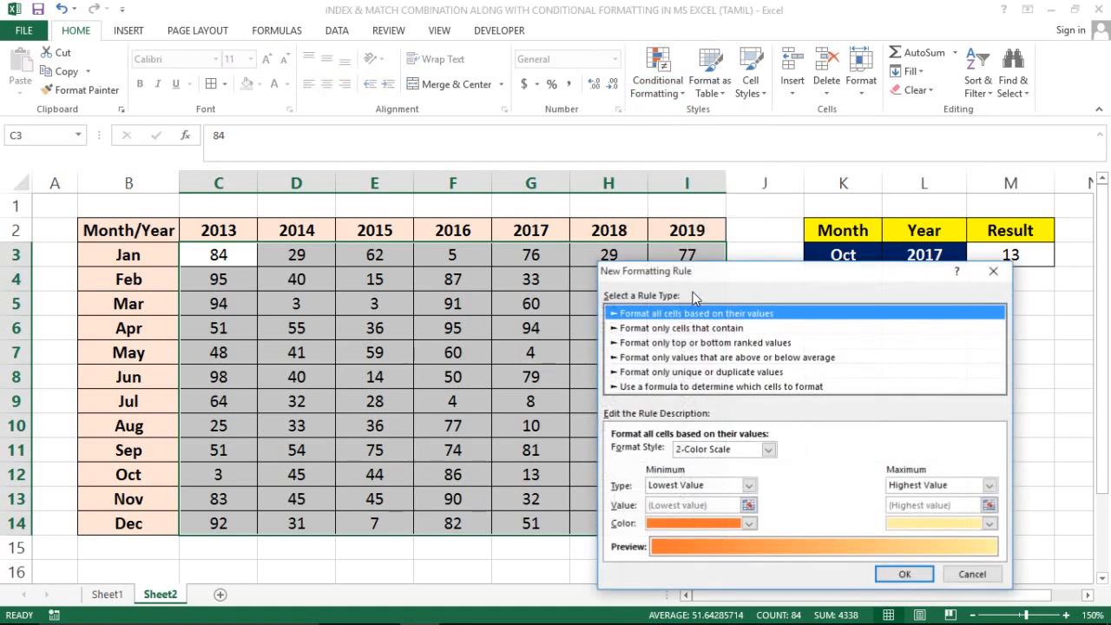
drag(709, 272, 459, 177)
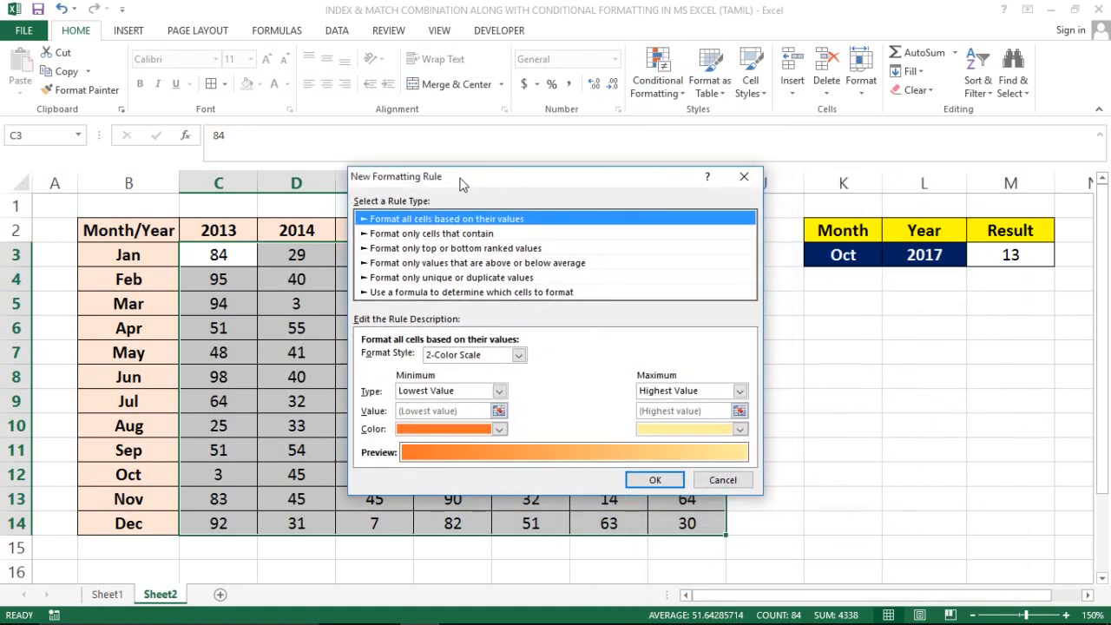
click(398, 293)
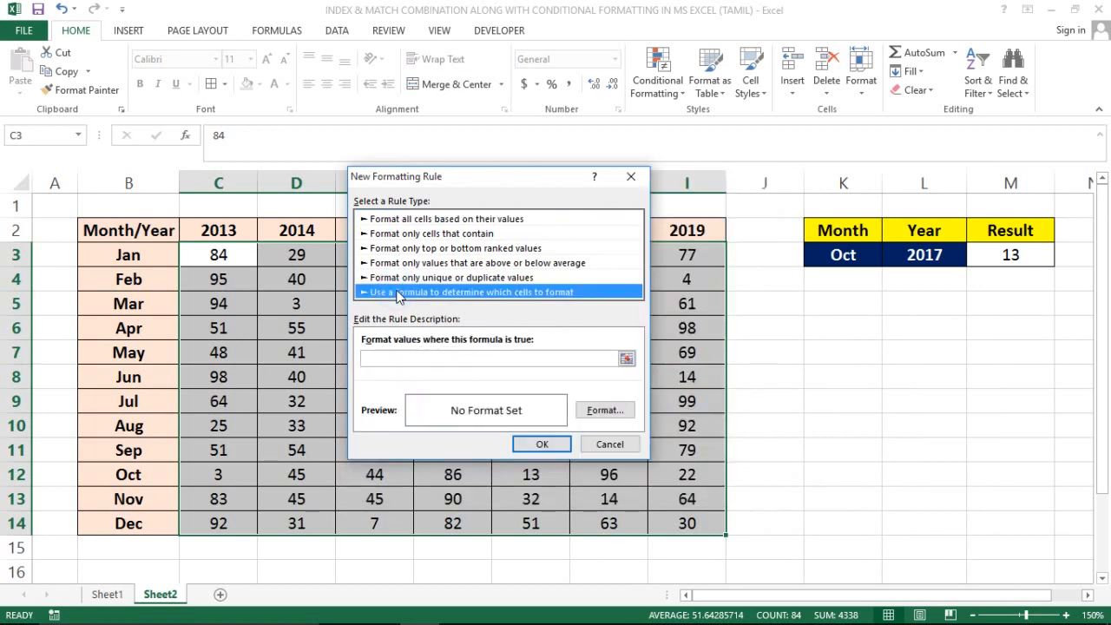
Begin the rule formula with =IF(AND($K$3=$B3 so the selected month is compared with each row's month
click(435, 357)
click(444, 358)
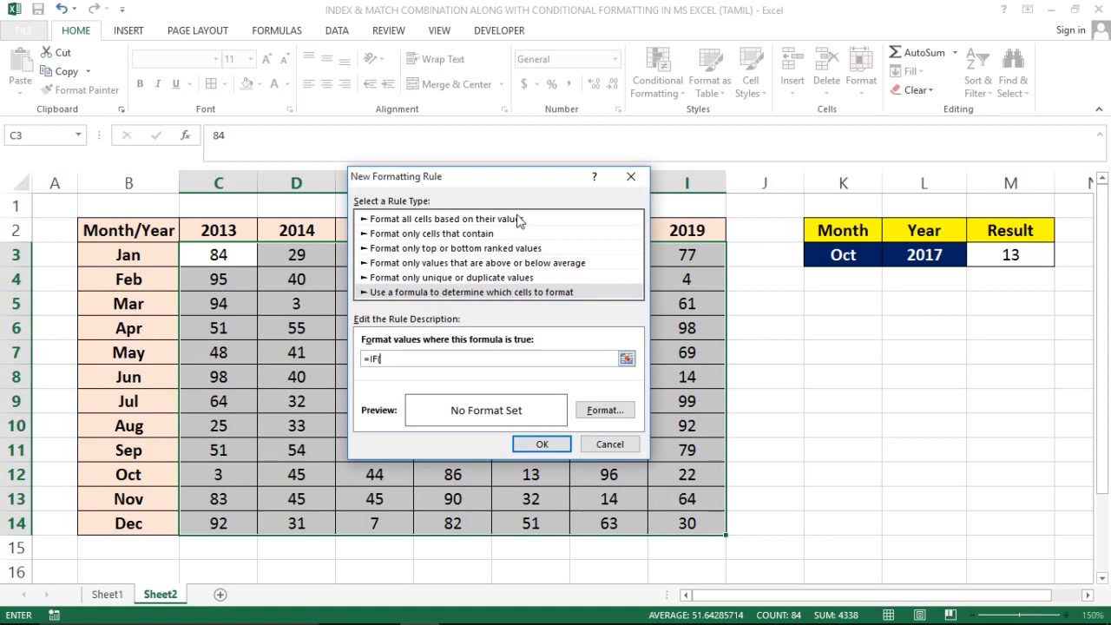
text(AND()
click(841, 258)
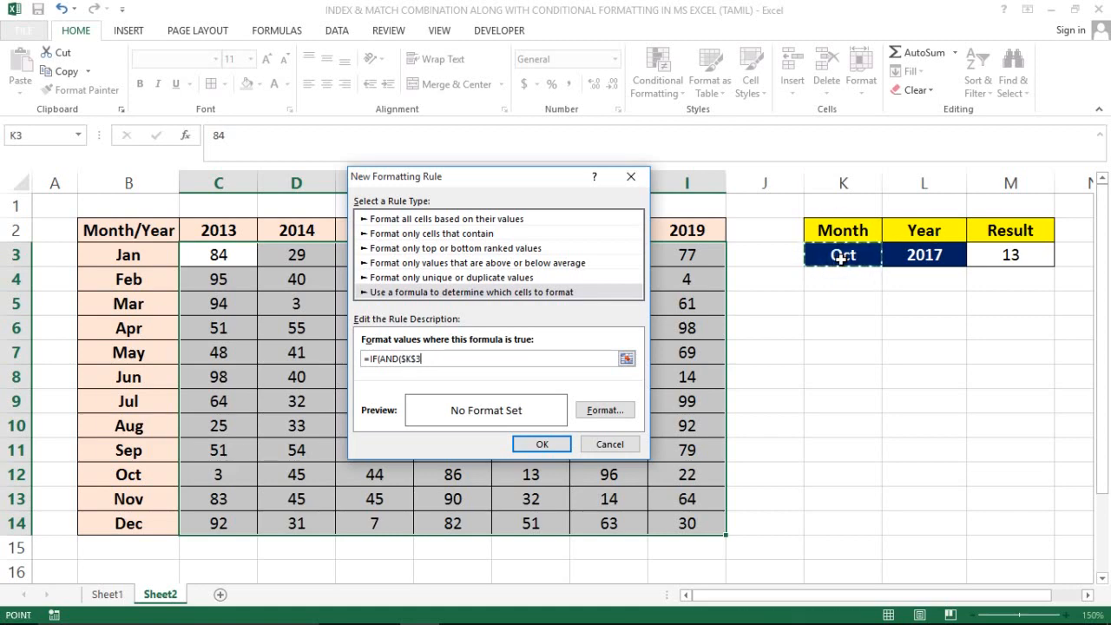
text(=)
click(509, 171)
drag(510, 171, 610, 259)
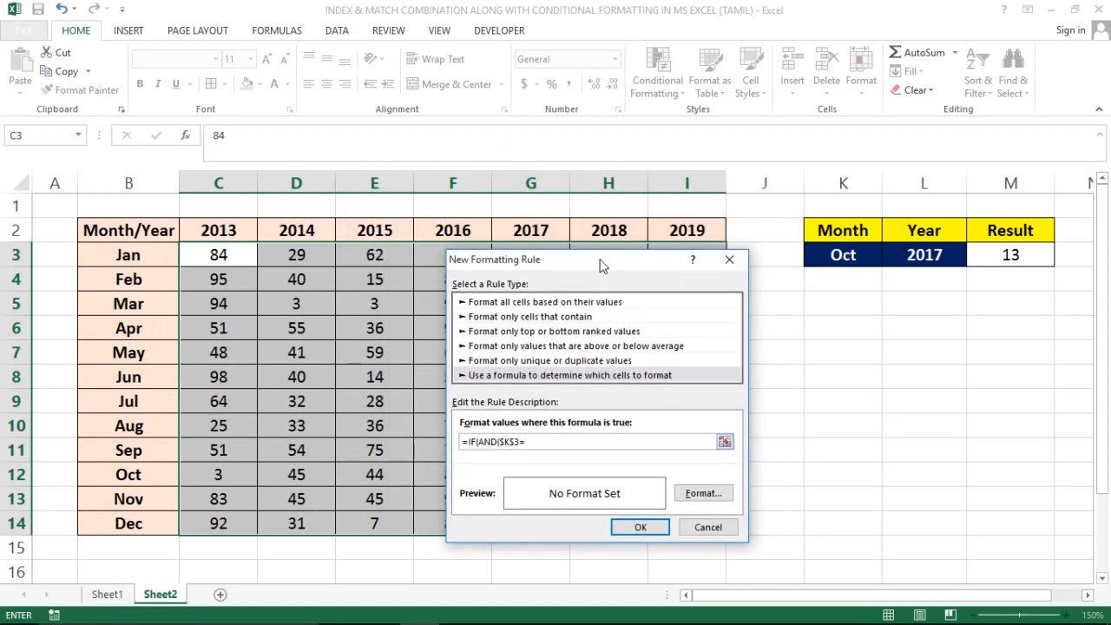
click(121, 253)
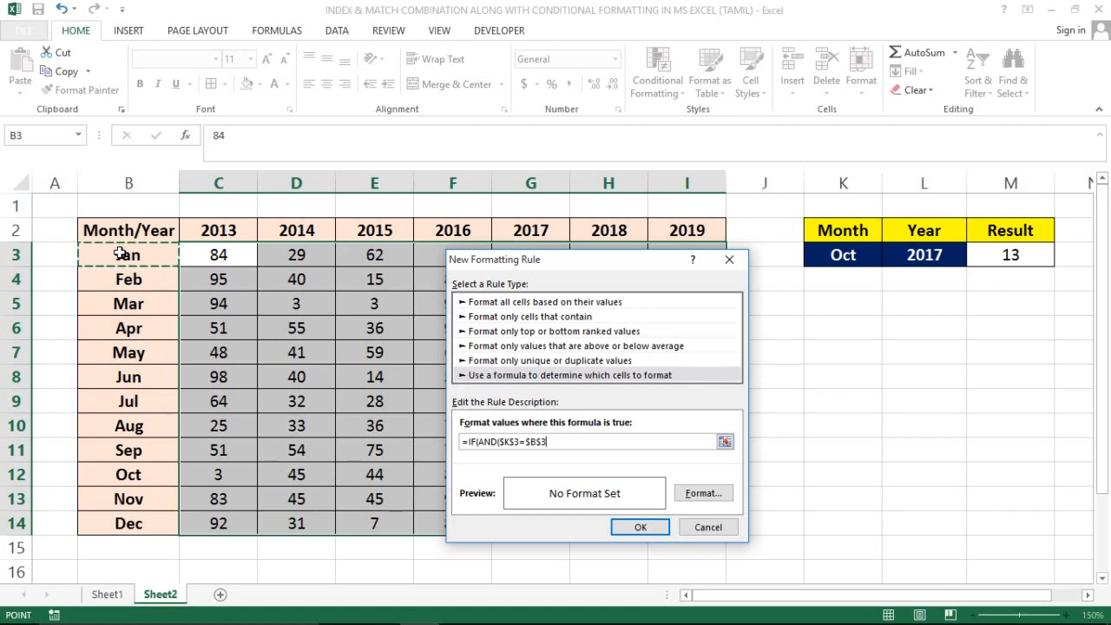
key(F4)
key(F4)
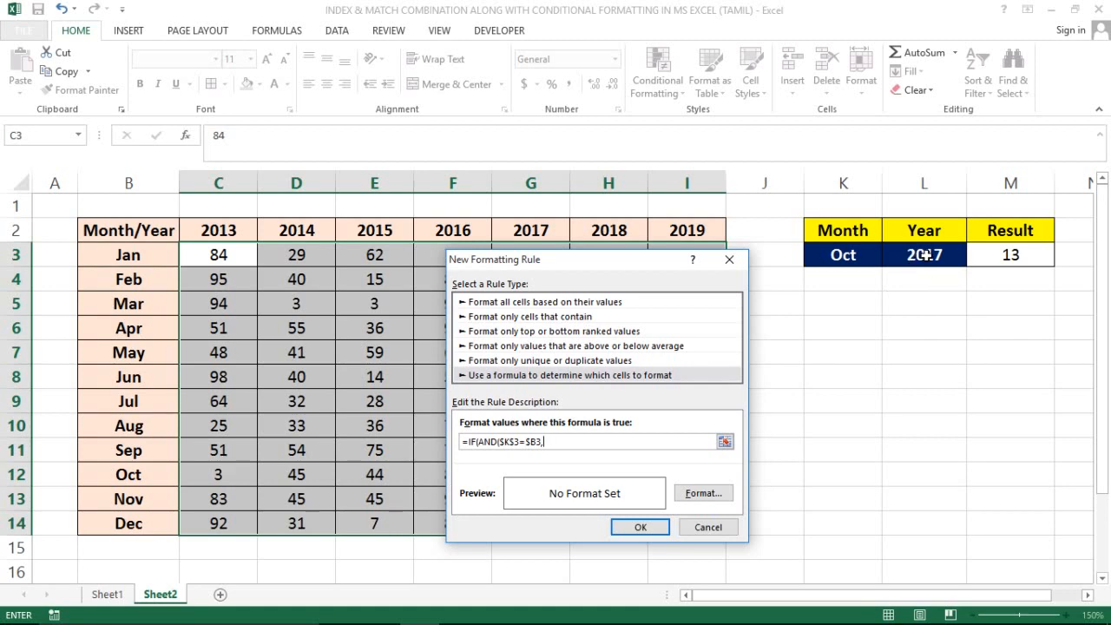
Add $L$3=C$2 as the second AND condition so the selected year is compared with each column's year
click(926, 254)
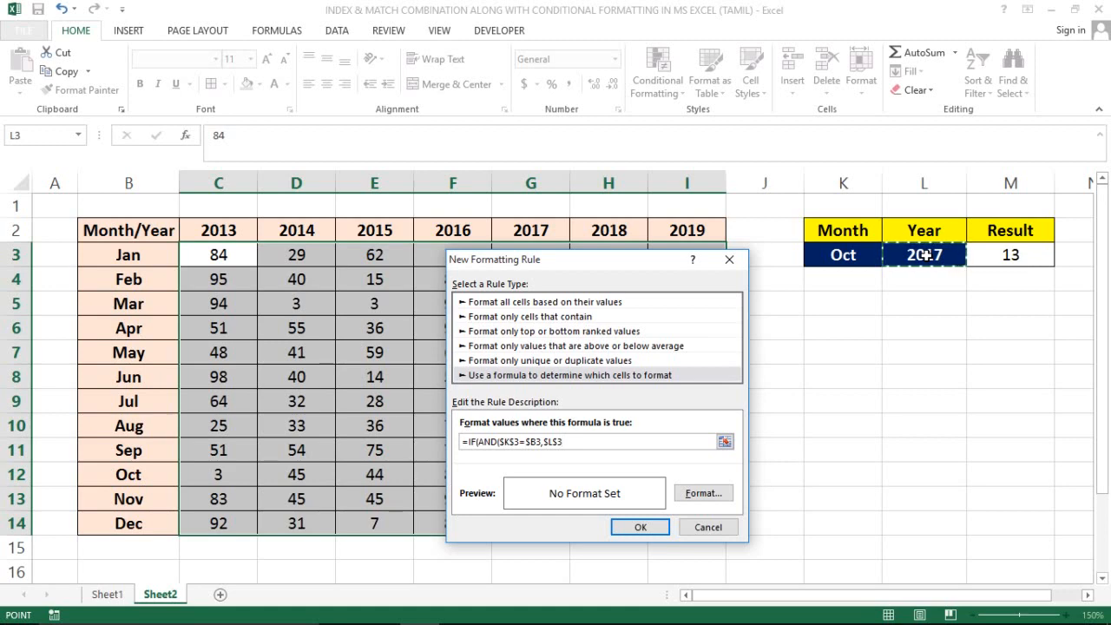
text(=)
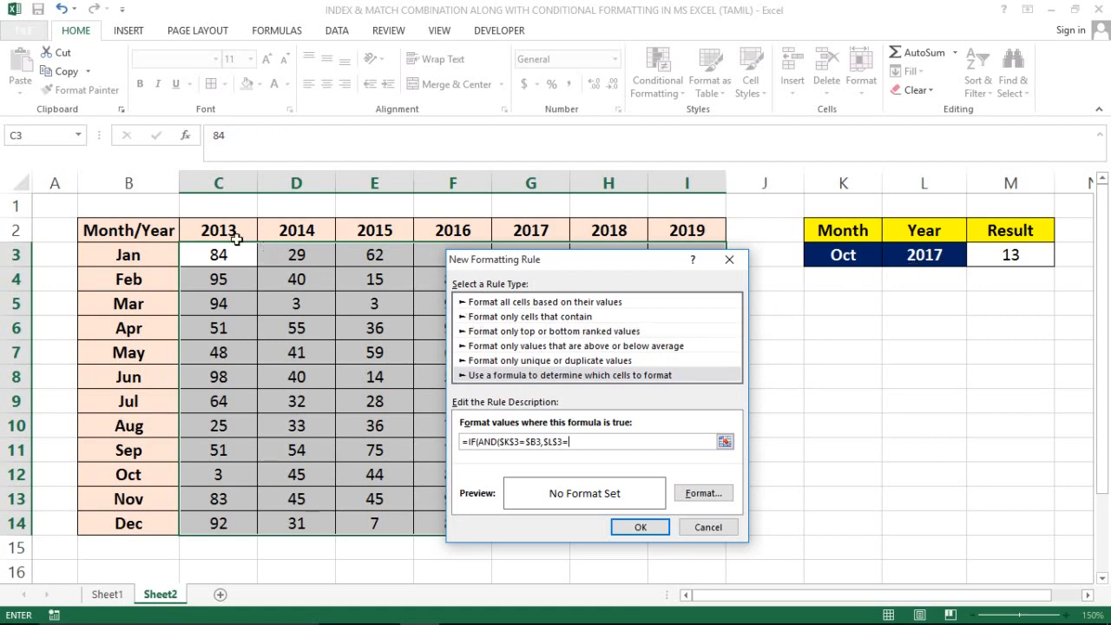
click(205, 230)
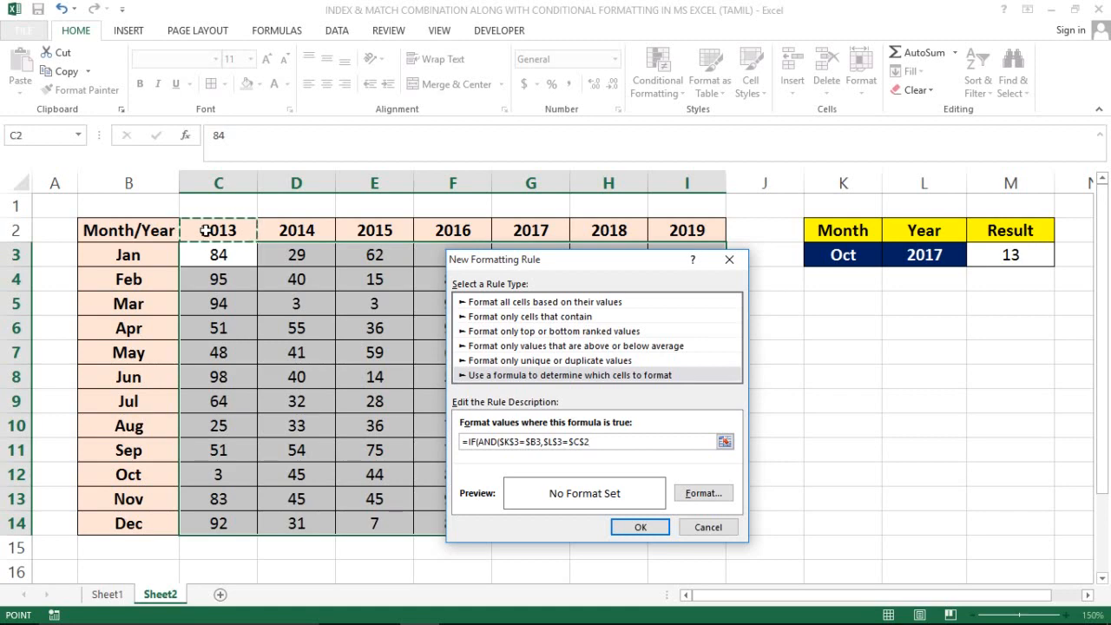
key(F4)
text(,)
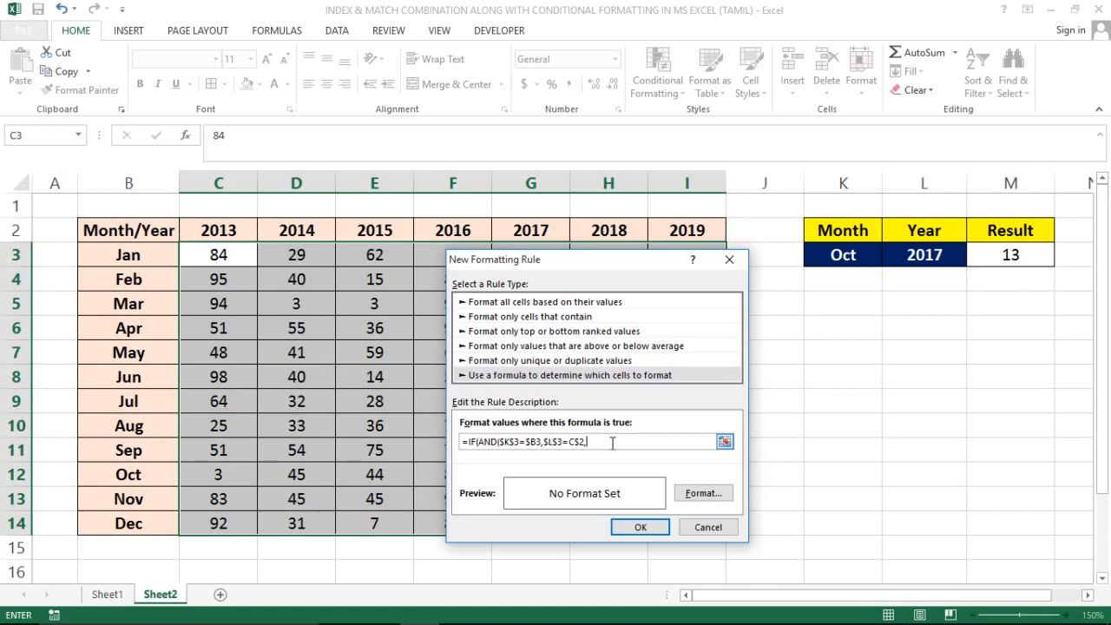
Add $M$3=C3 as the third condition, comparing the result with each table value, and close the AND function
click(1009, 256)
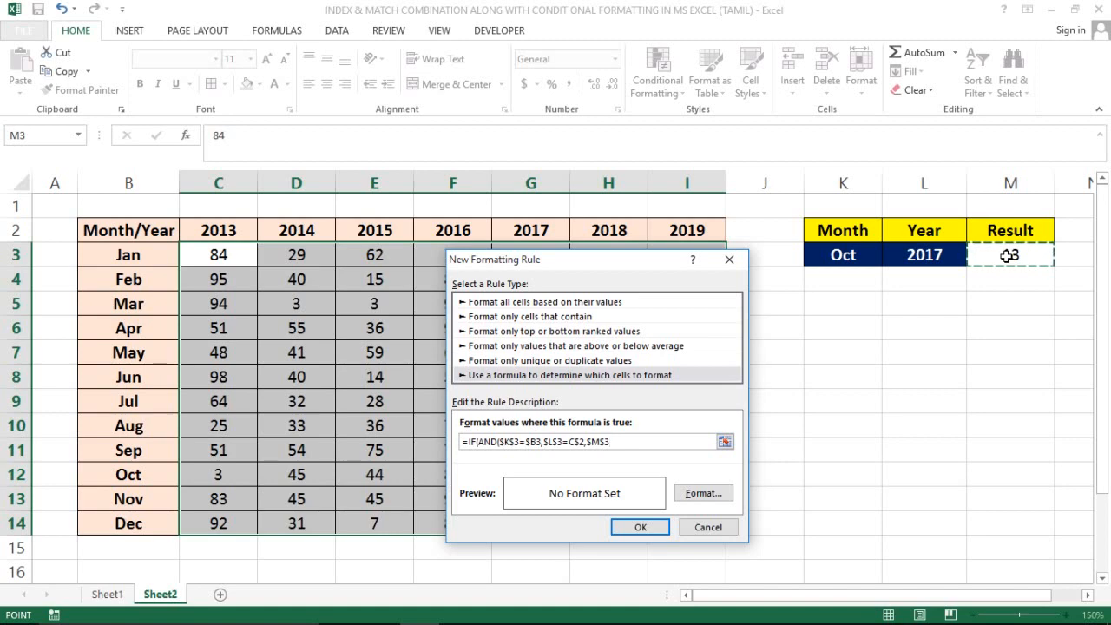
text(=)
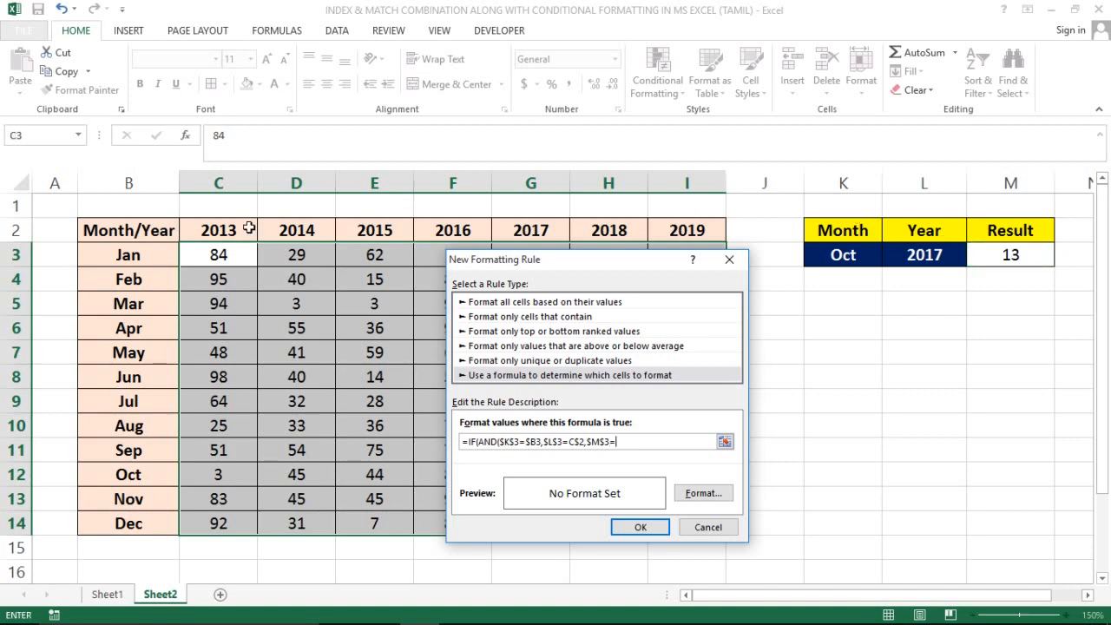
click(225, 256)
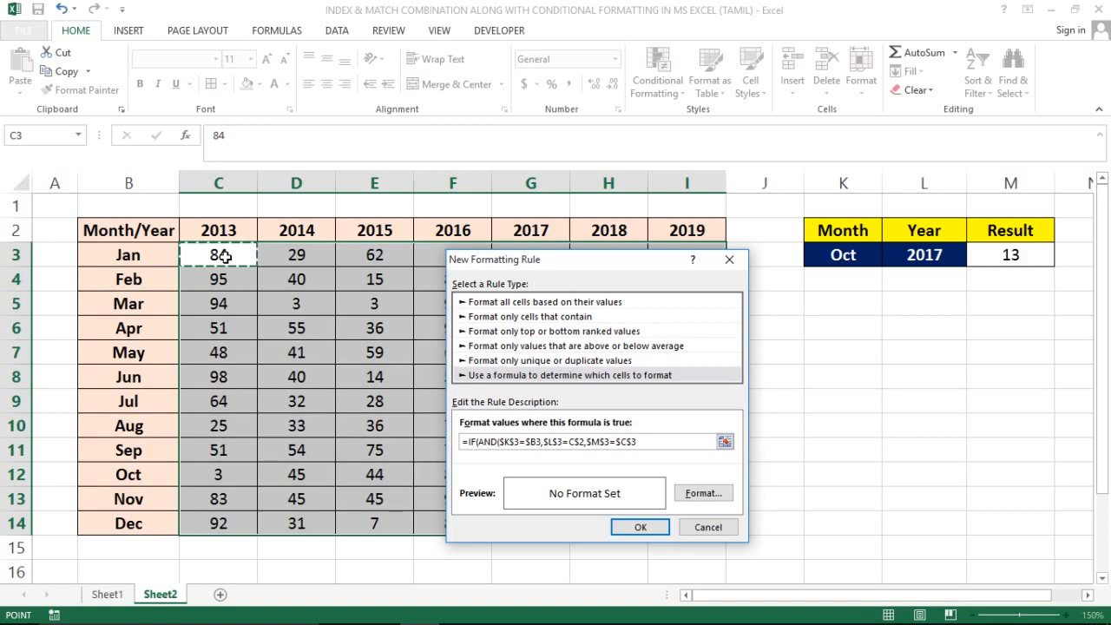
key(F4)
key(F4)
key(F4)
text())
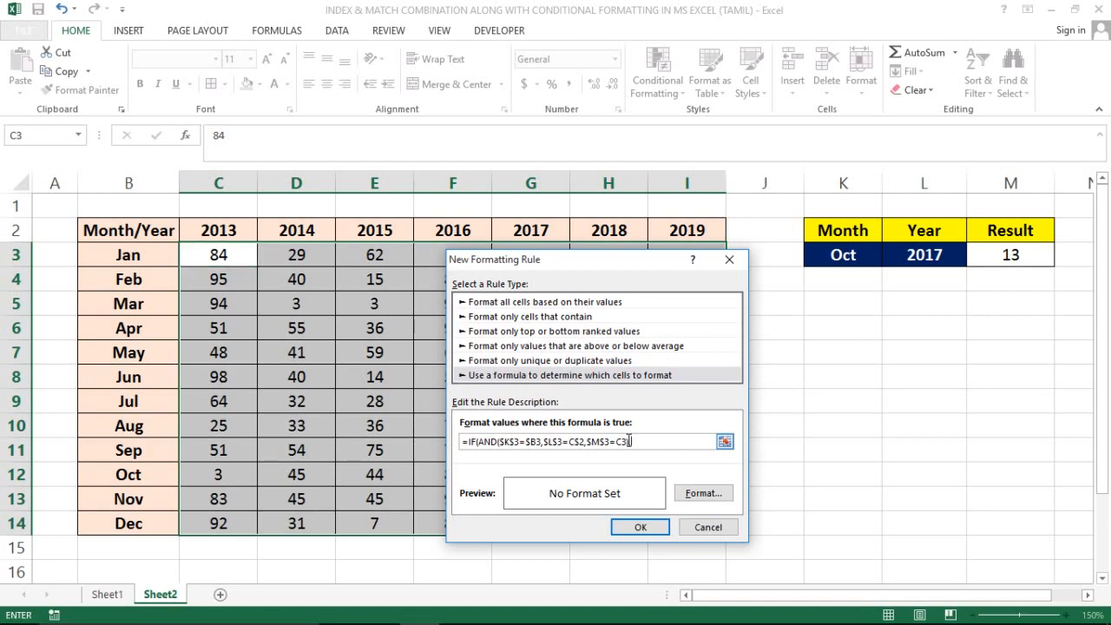
Complete the rule formula with ,"Yes","No")="Yes" and open the rule's format settings
text(,"Yes","No)="Yes")
click(710, 492)
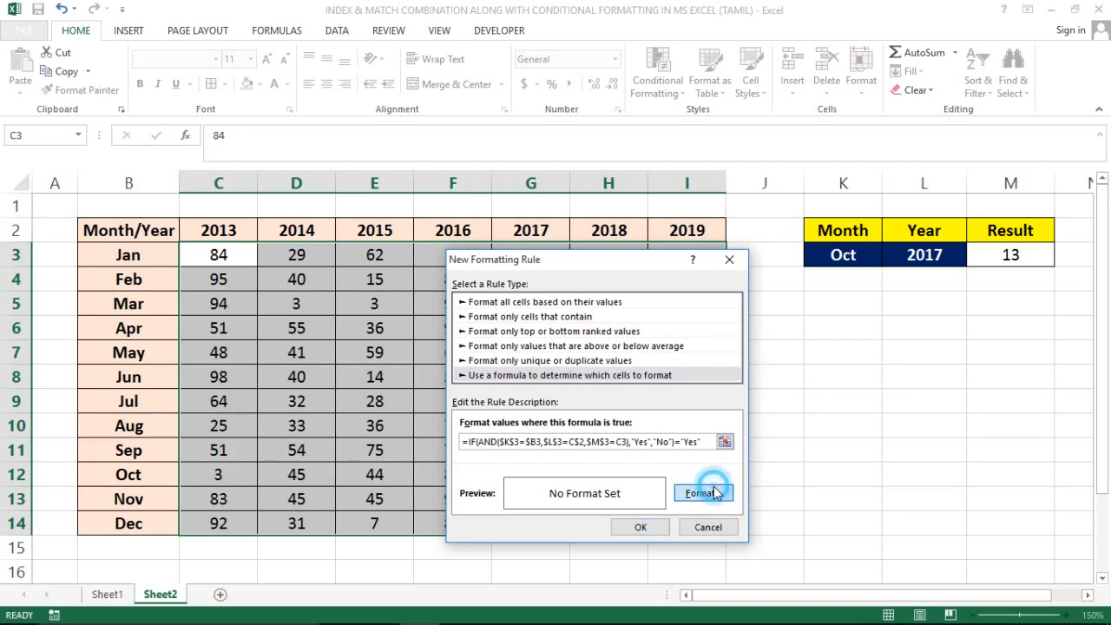
Give the conditional formatting rule a red fill with bold white font and apply it to the table values
click(755, 230)
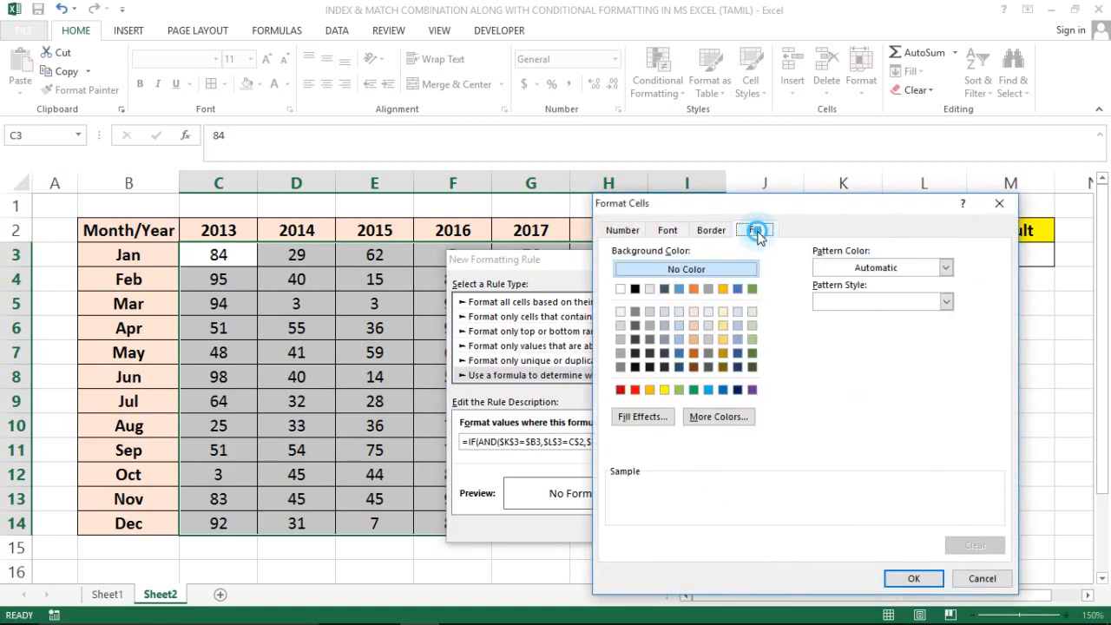
click(635, 390)
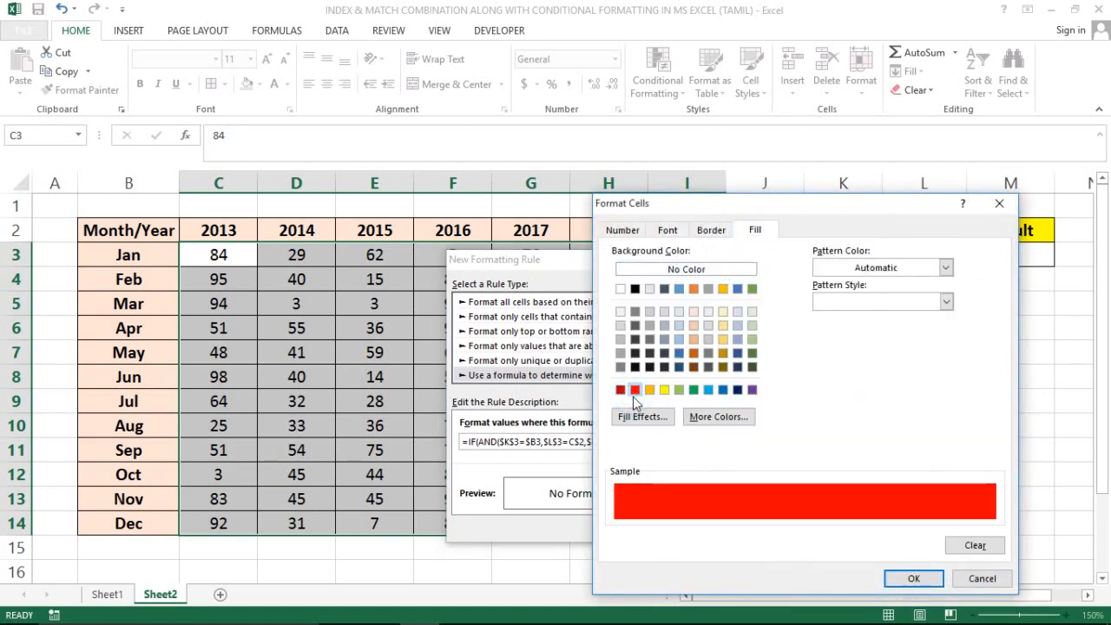
click(668, 230)
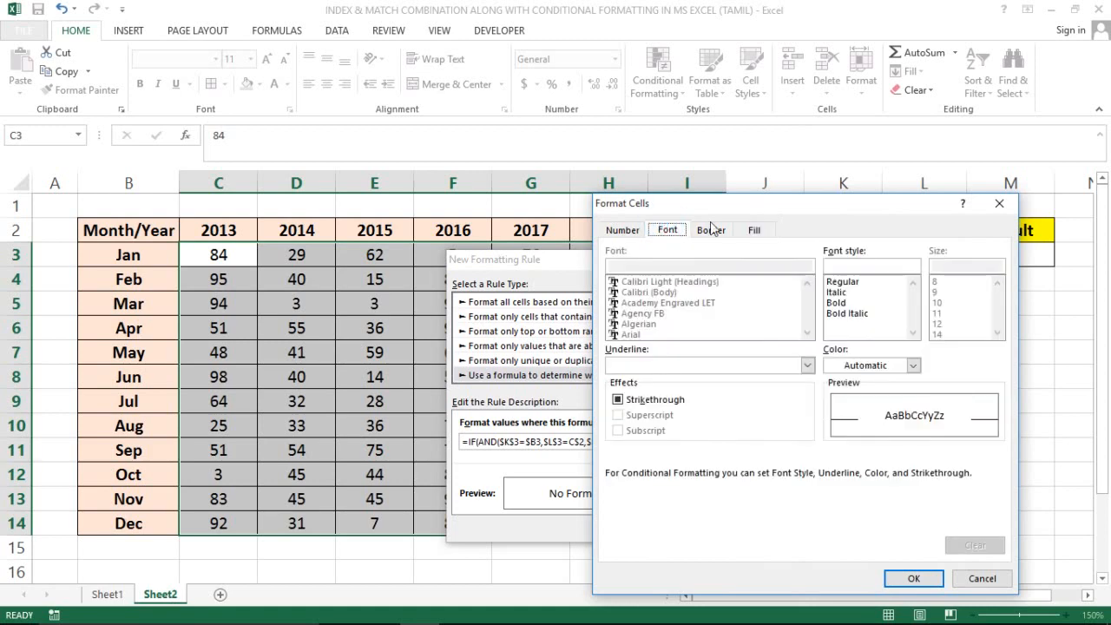
click(832, 304)
click(912, 366)
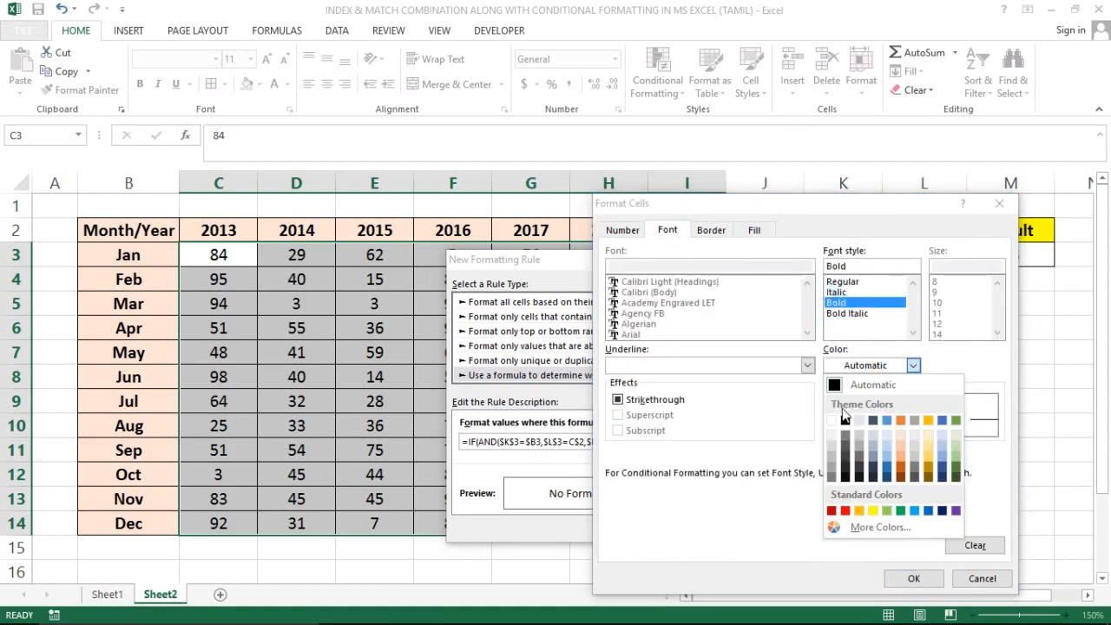
click(832, 423)
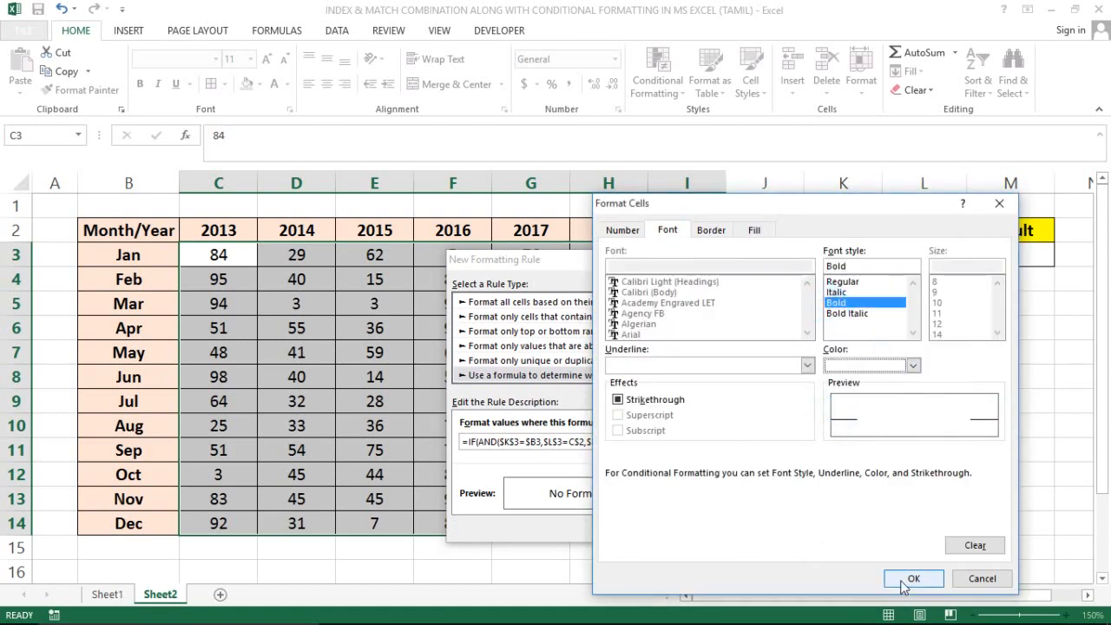
click(903, 582)
click(640, 527)
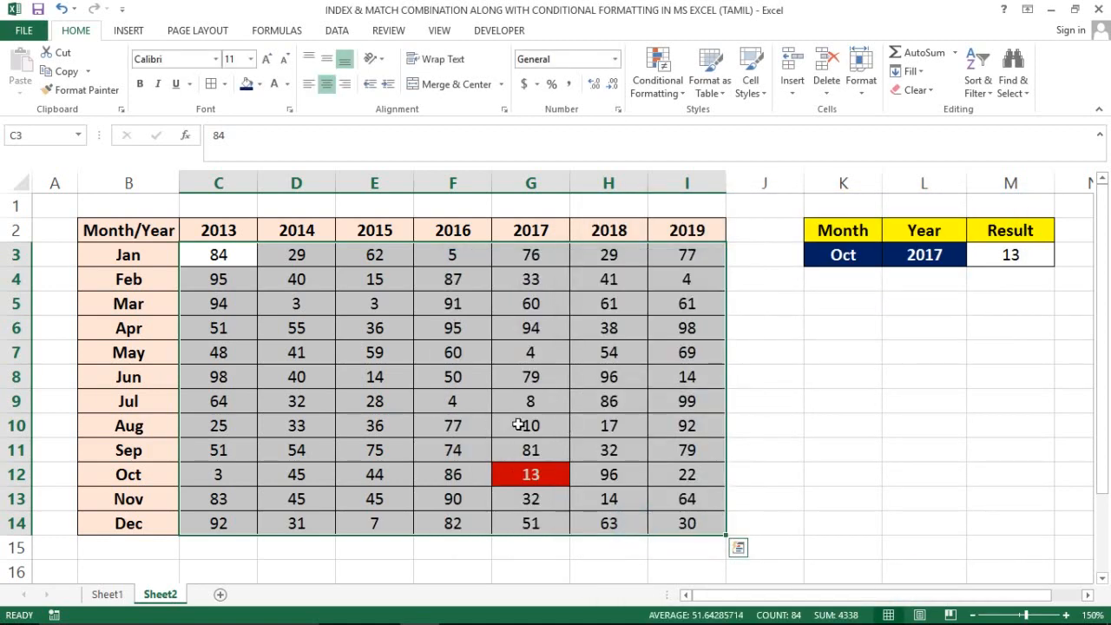
click(599, 379)
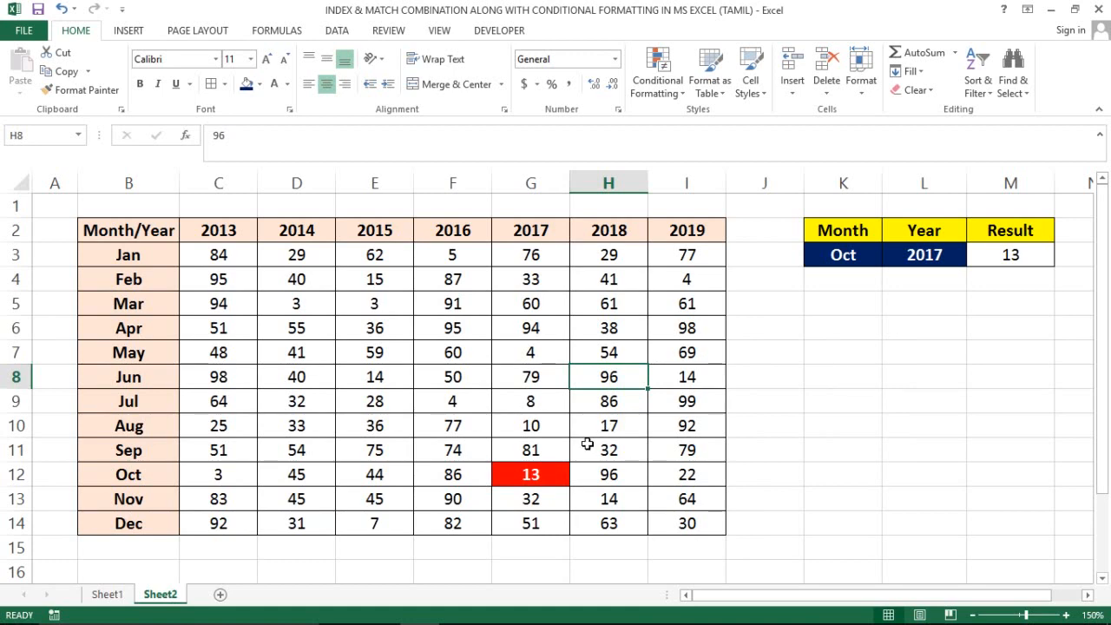
Set the lookup month in K3 to Aug
click(867, 264)
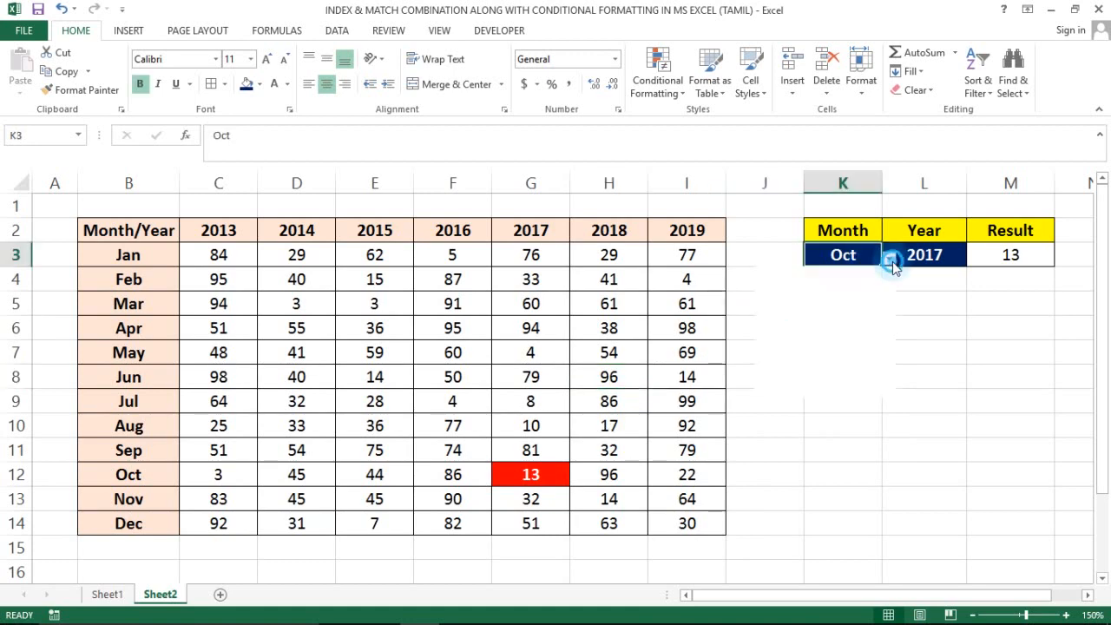
click(891, 259)
click(820, 325)
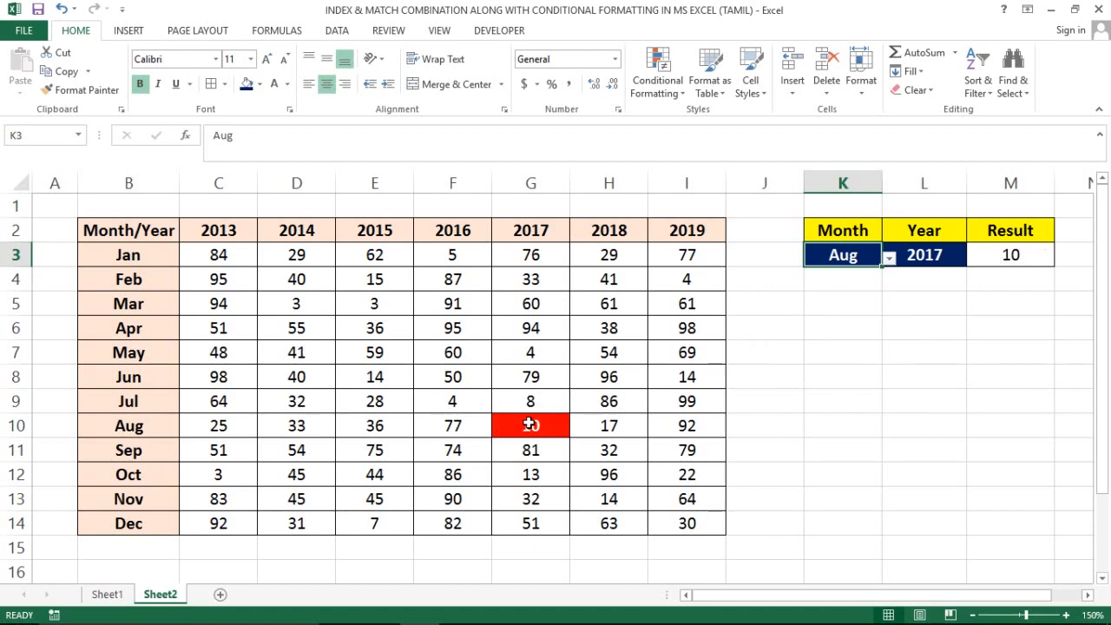
Enter 10 in cell D6 to test the highlight against a duplicate value elsewhere in the table
click(290, 327)
text(10)
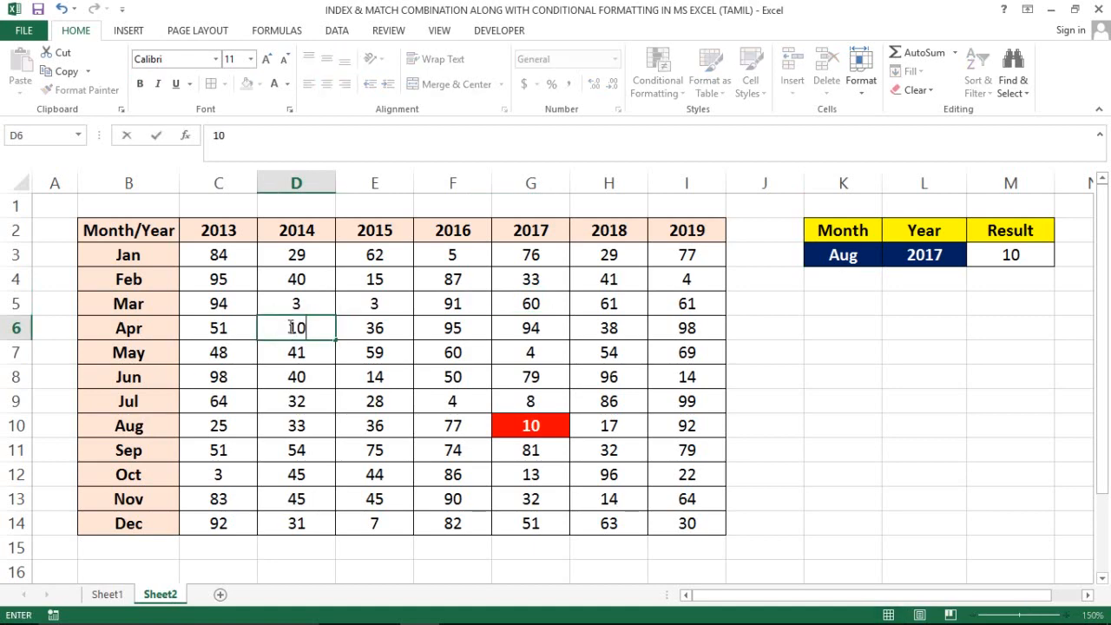
key(Return)
click(298, 325)
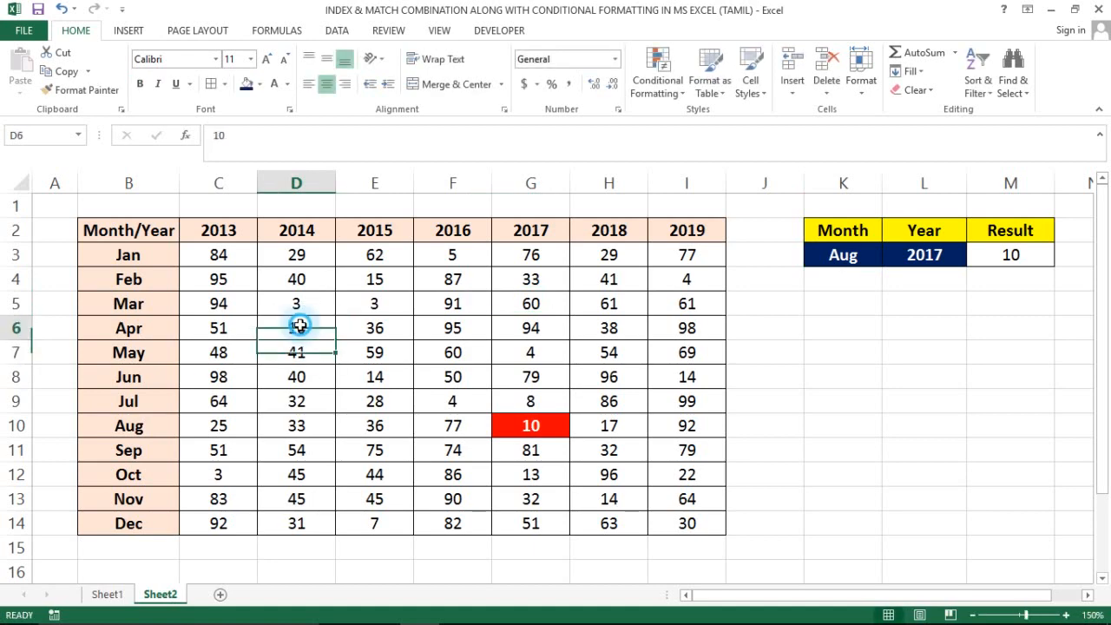
Check the 2017 column, the month and year inputs, the highlighted cell and the result formula against each other
click(553, 173)
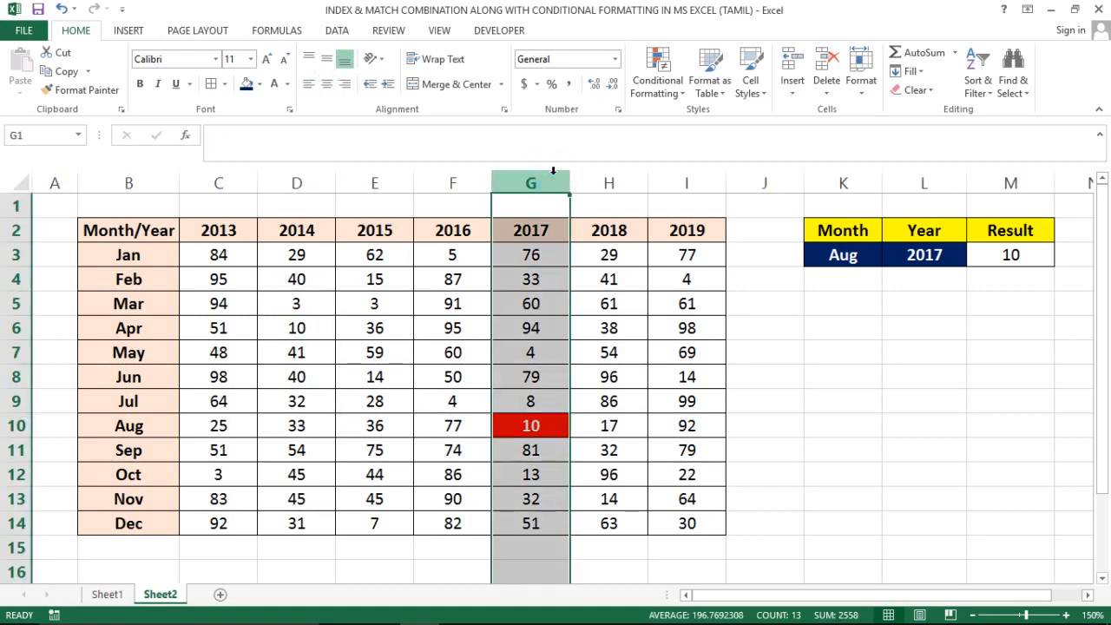
click(845, 269)
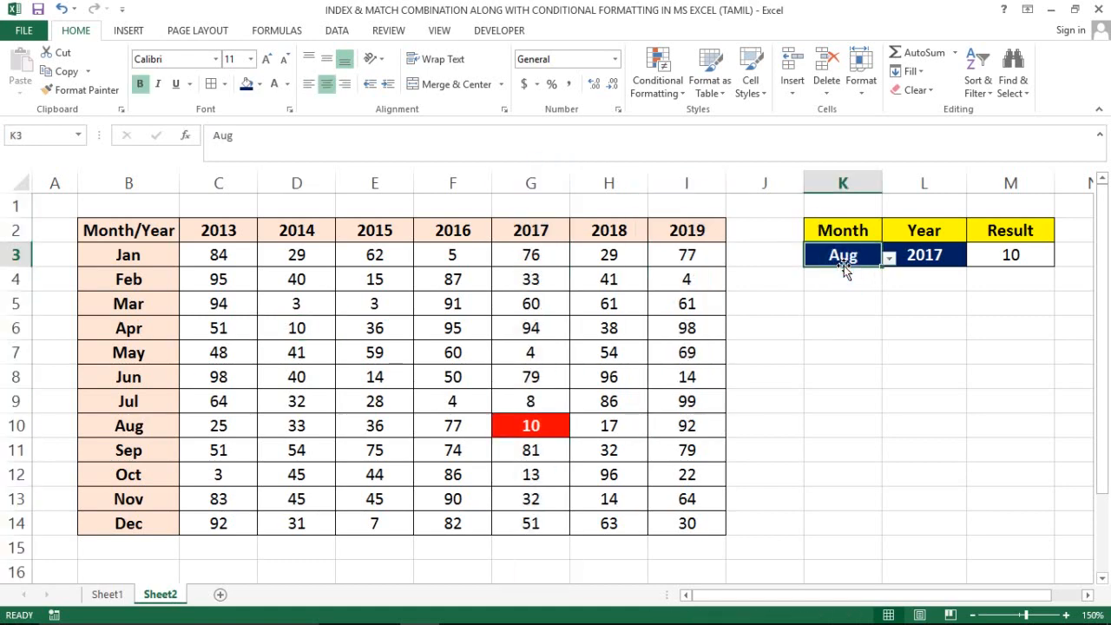
key(shift+Right)
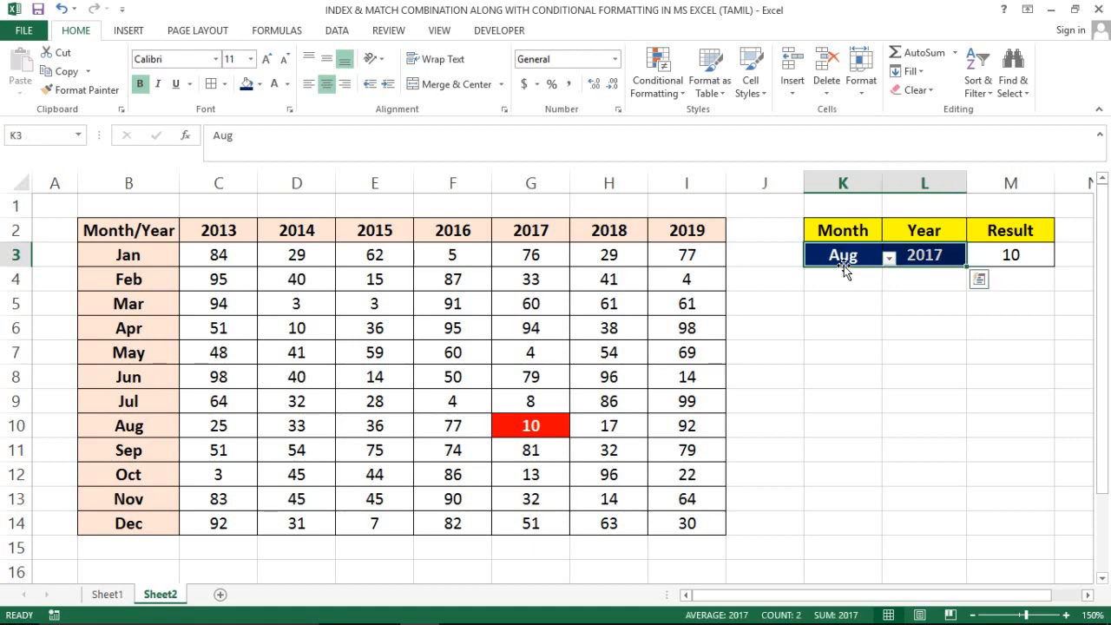
click(523, 429)
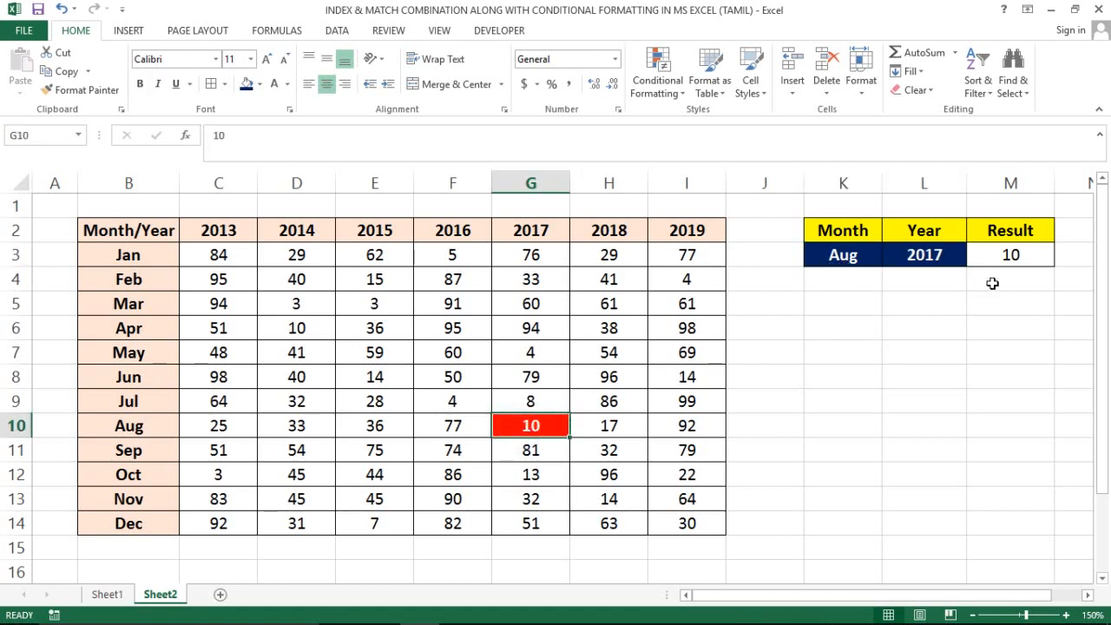
click(1011, 261)
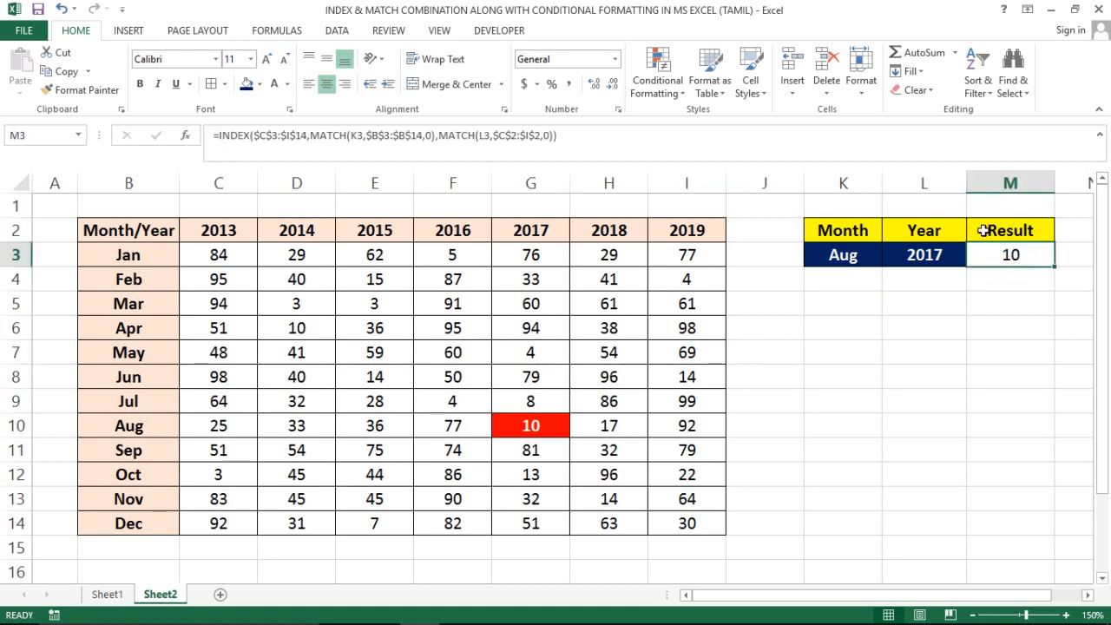
Set the lookup year in L3 to 2014 and check the result cell
click(937, 252)
click(975, 258)
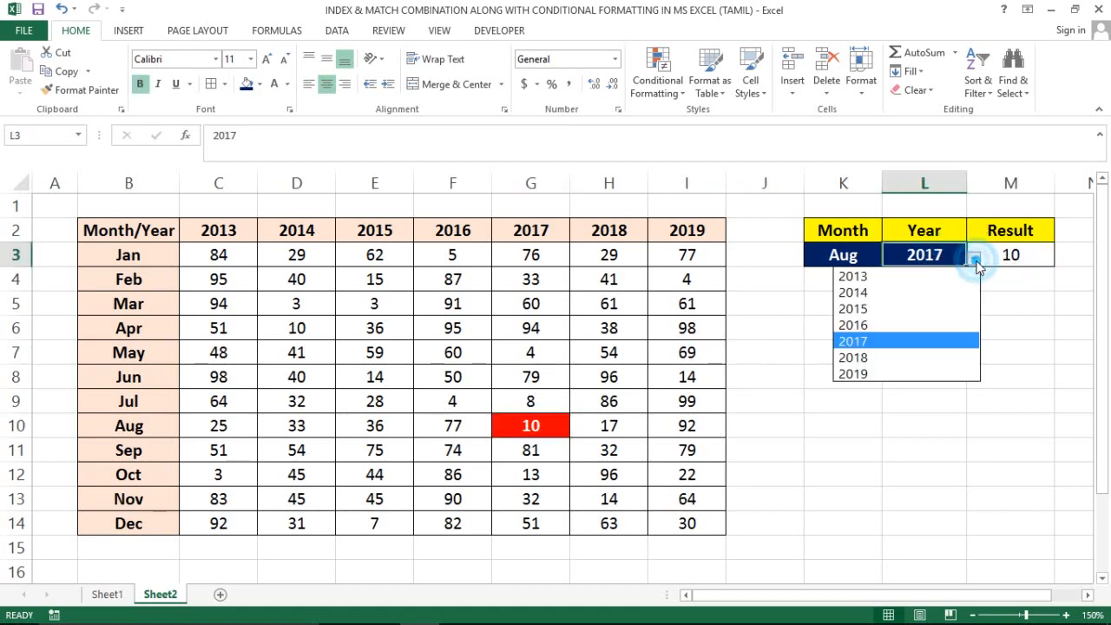
click(870, 291)
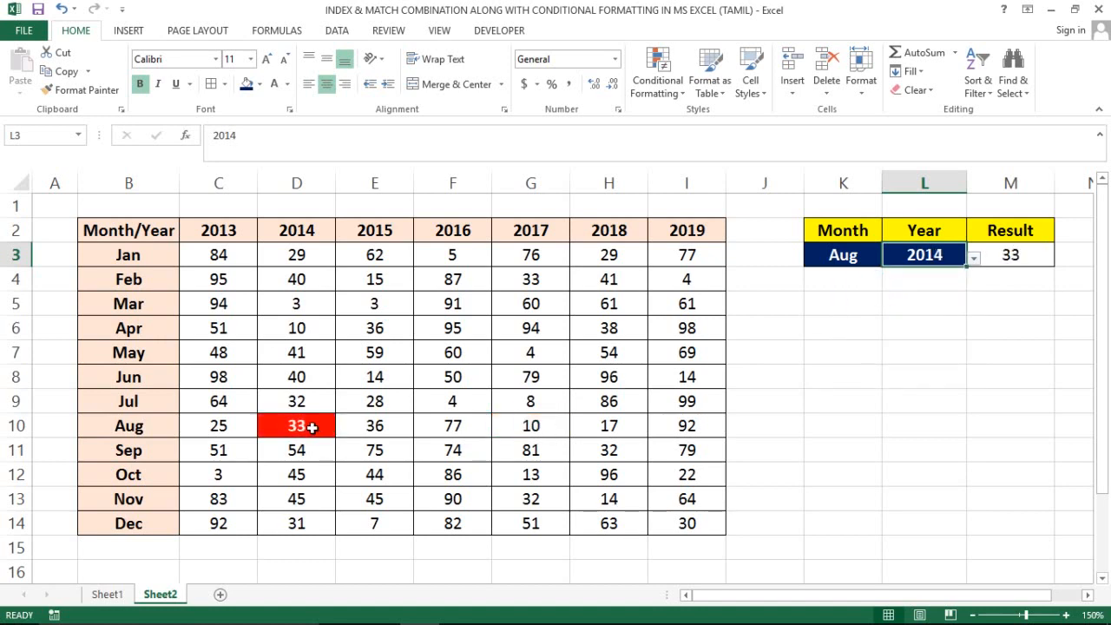
click(1023, 249)
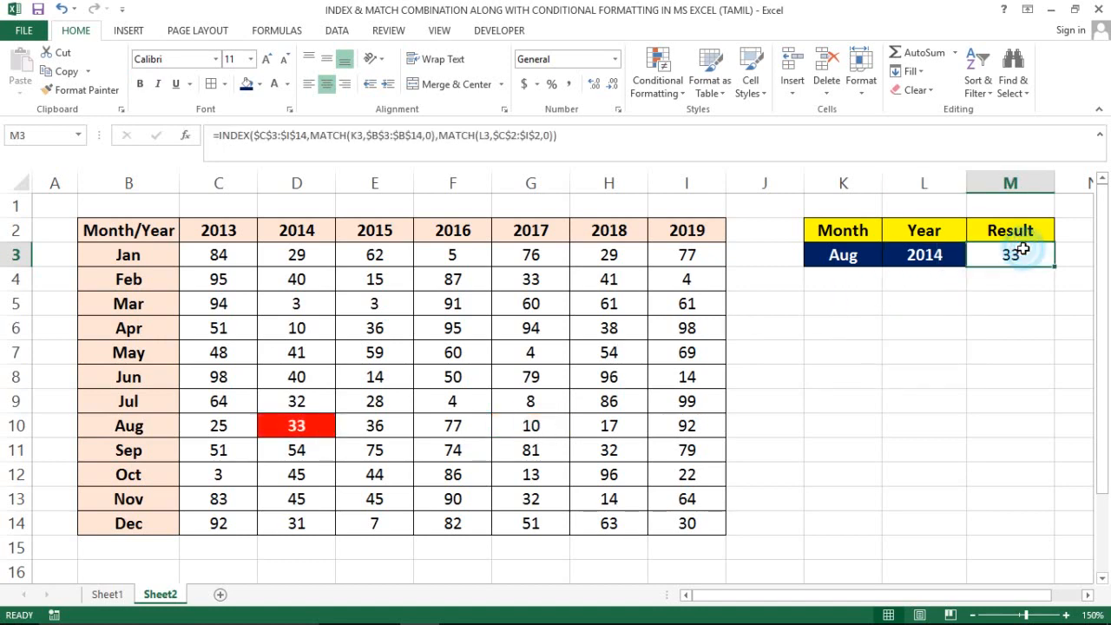
click(241, 250)
key(shift+Right)
key(shift+Right)
key(shift+Right)
key(shift+Right)
key(shift+Right)
key(shift+Right)
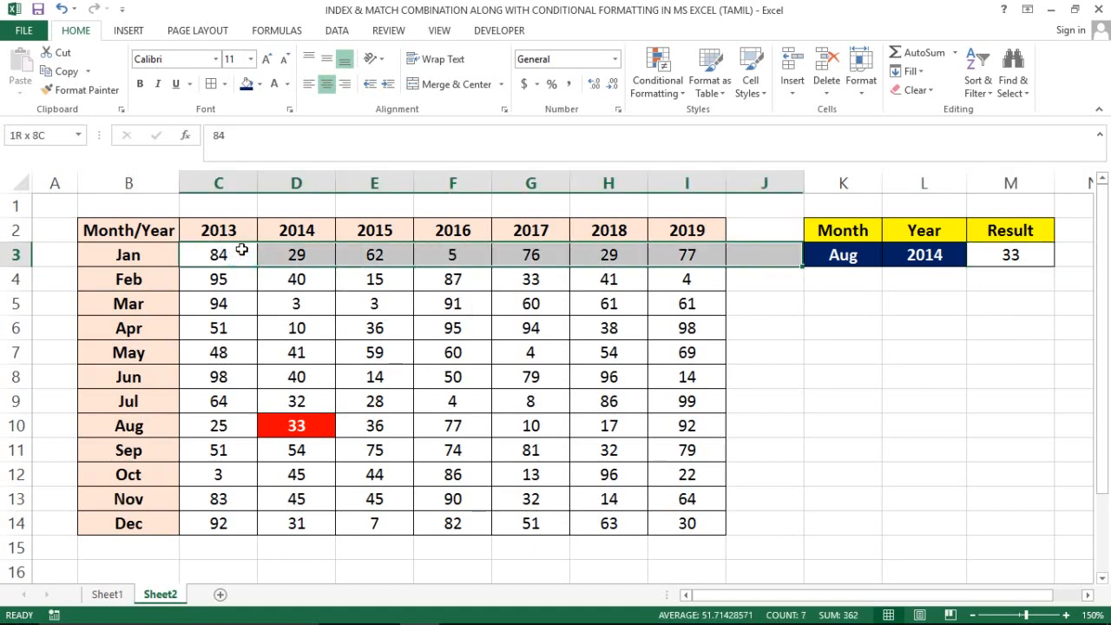
key(ctrl+shift+Down)
click(241, 250)
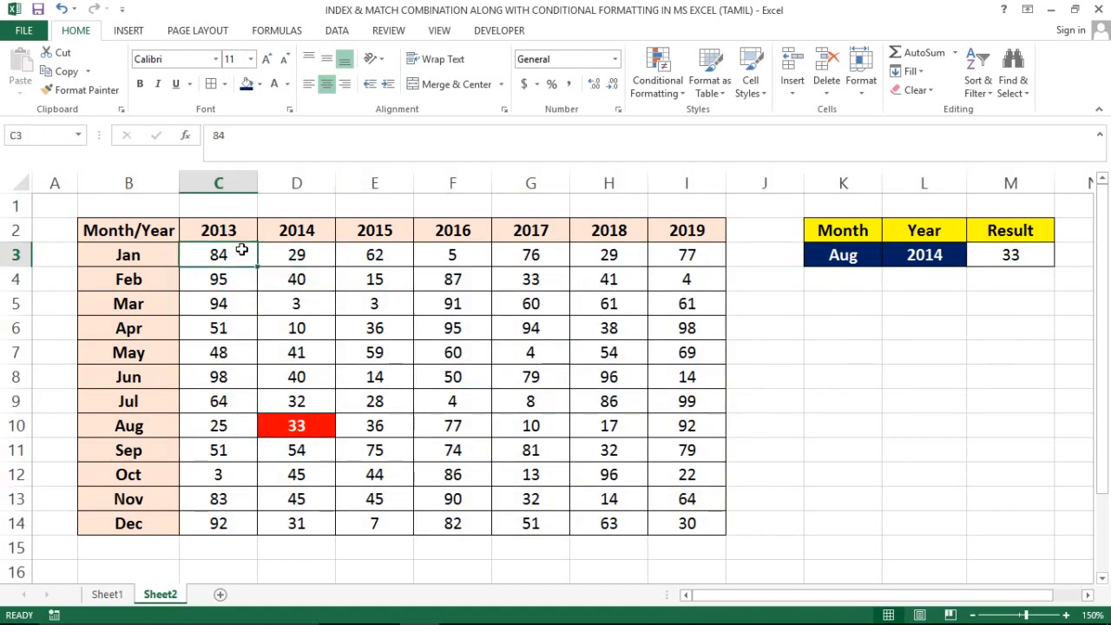
key(Right)
key(Right)
key(Right)
key(Right)
key(Right)
key(Right)
key(Left)
key(Down)
key(Down)
key(Down)
key(Down)
key(Down)
key(Down)
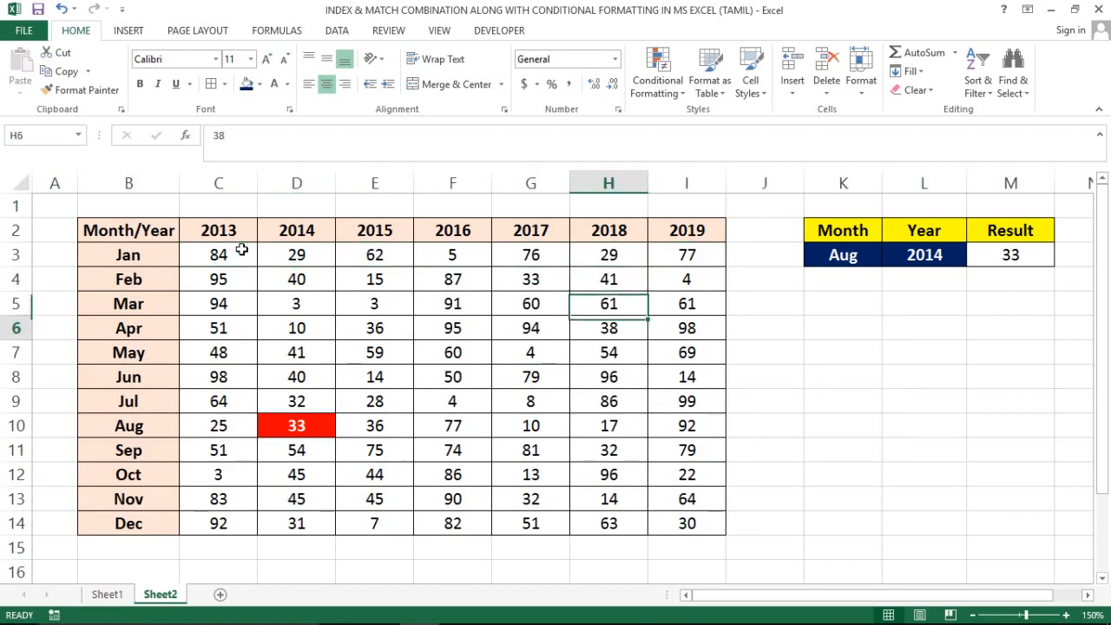
key(Down)
key(Right)
key(Left)
key(Down)
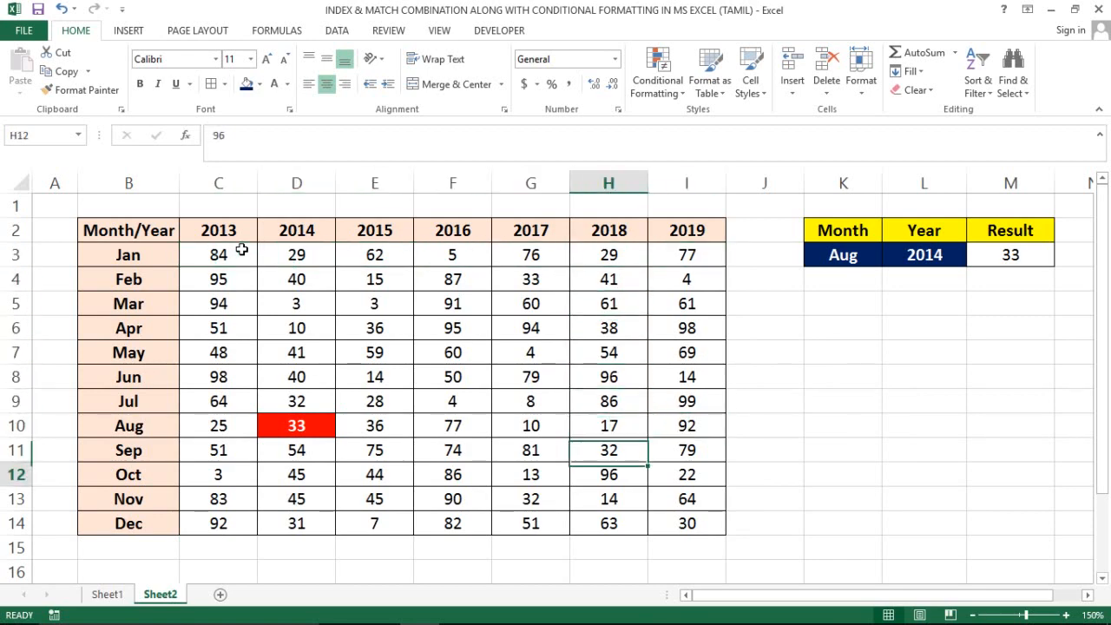
key(Down)
key(Down)
key(Right)
key(Down)
key(Down)
key(Down)
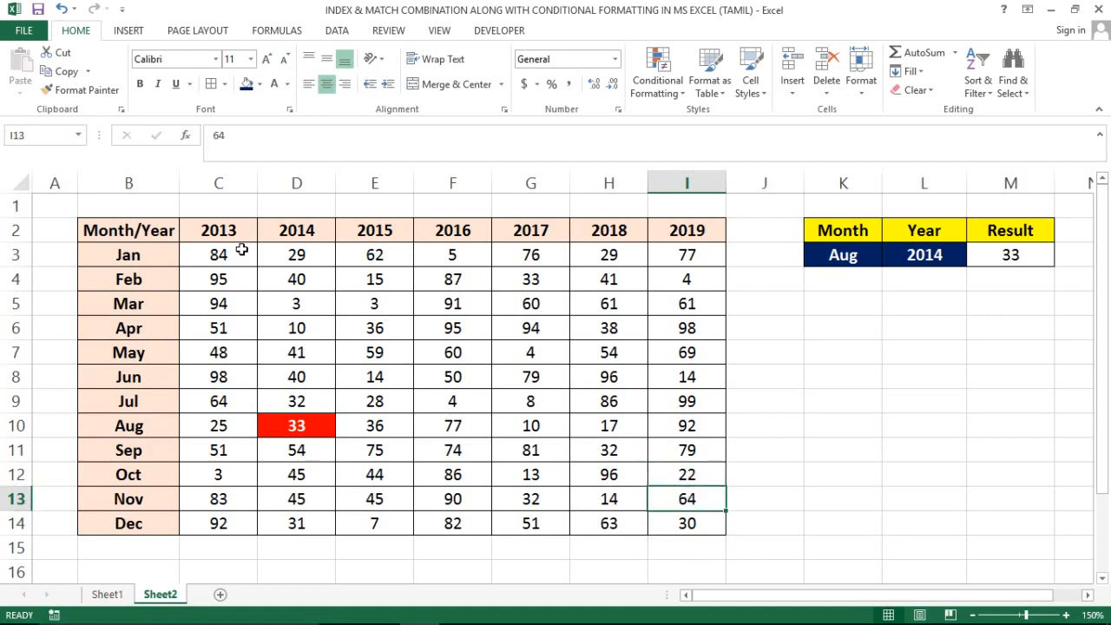
key(Right)
key(Left)
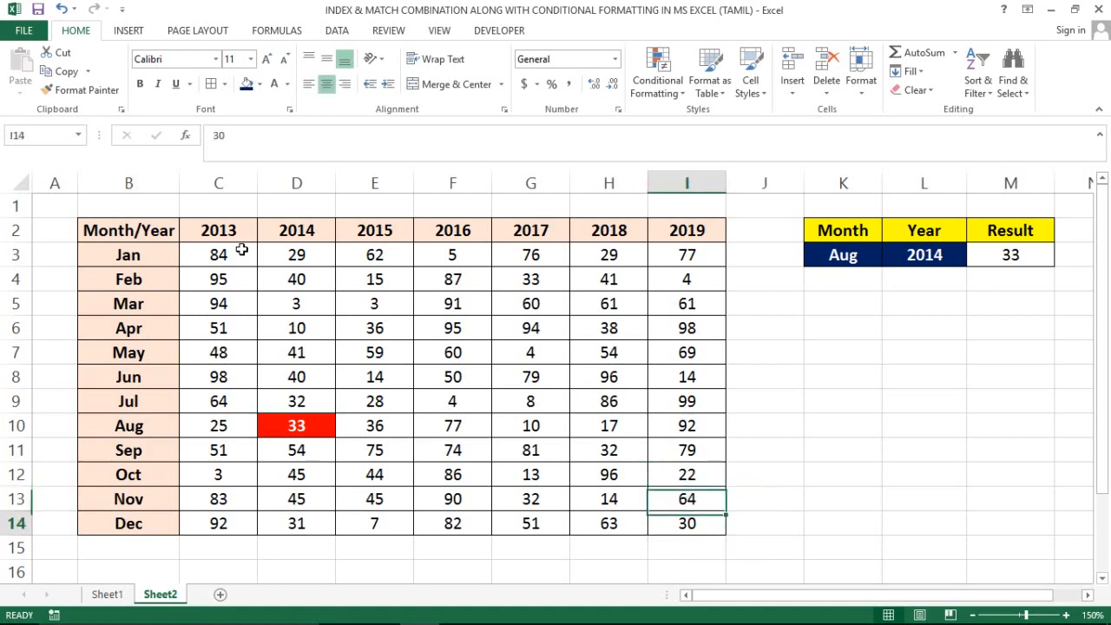
Show the result cell's formula as text in G16 with =FORMULATEXT(M3)
key(Down)
key(Down)
key(Left)
key(Left)
key(Down)
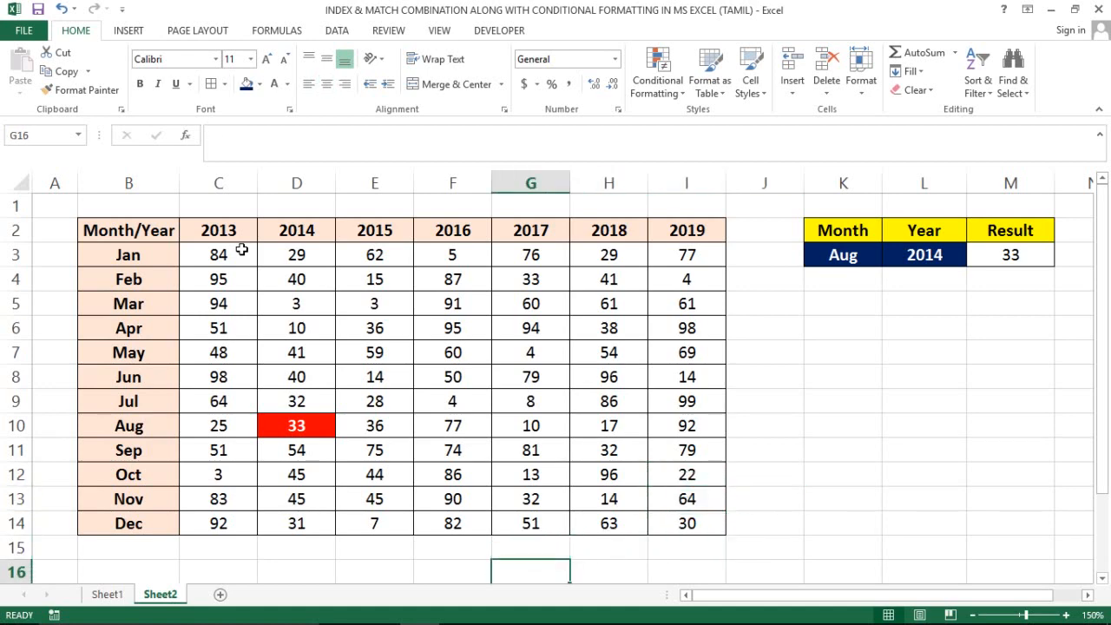
text(=fo)
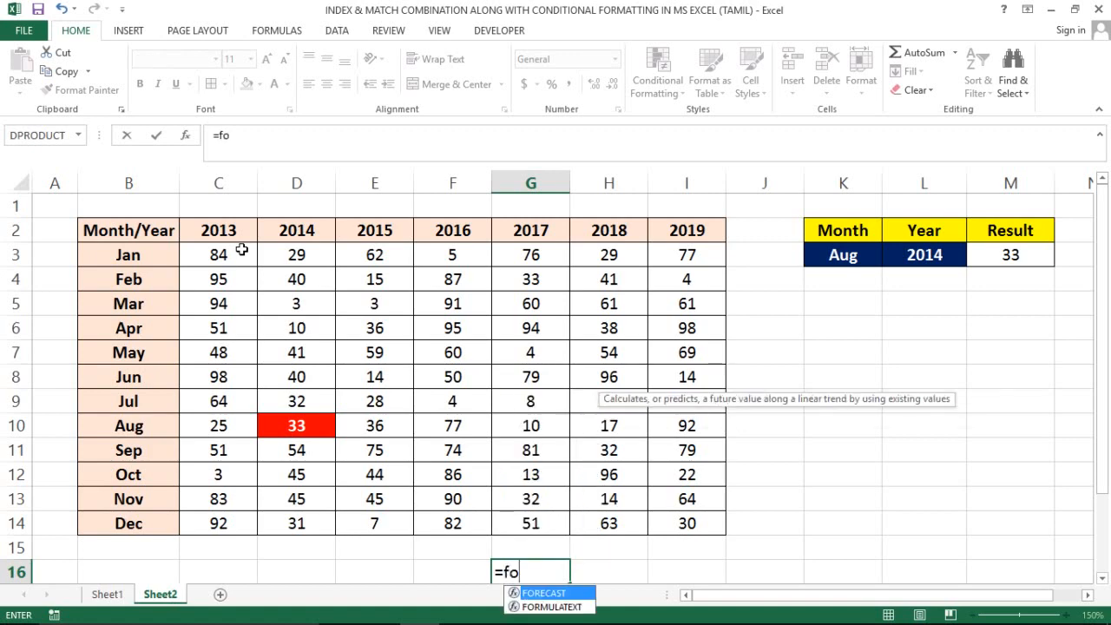
key(Down)
key(Tab)
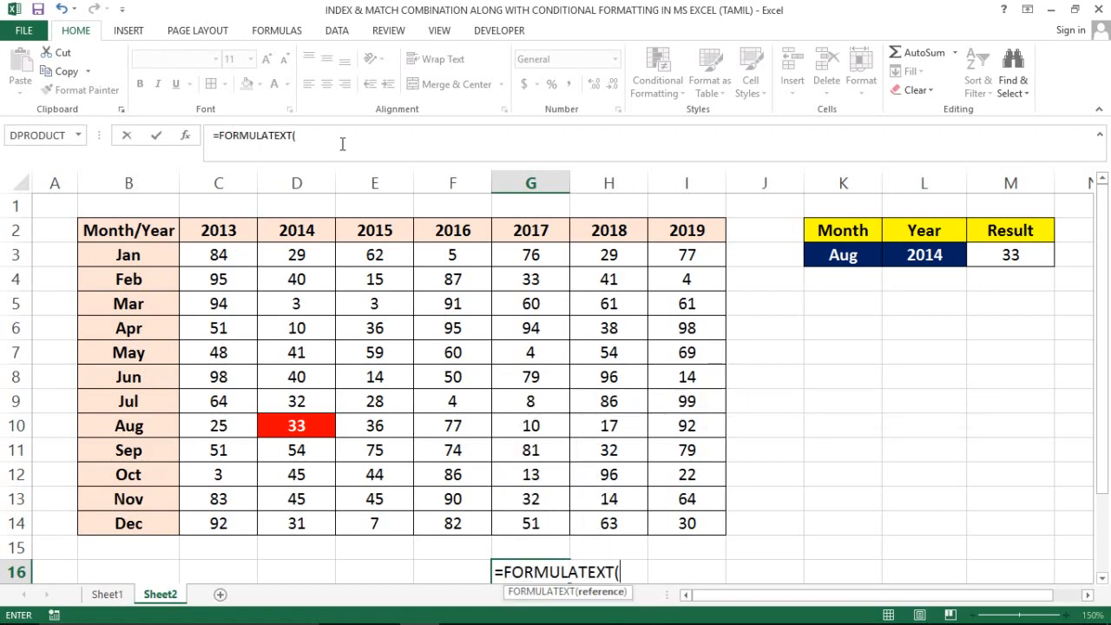
click(994, 254)
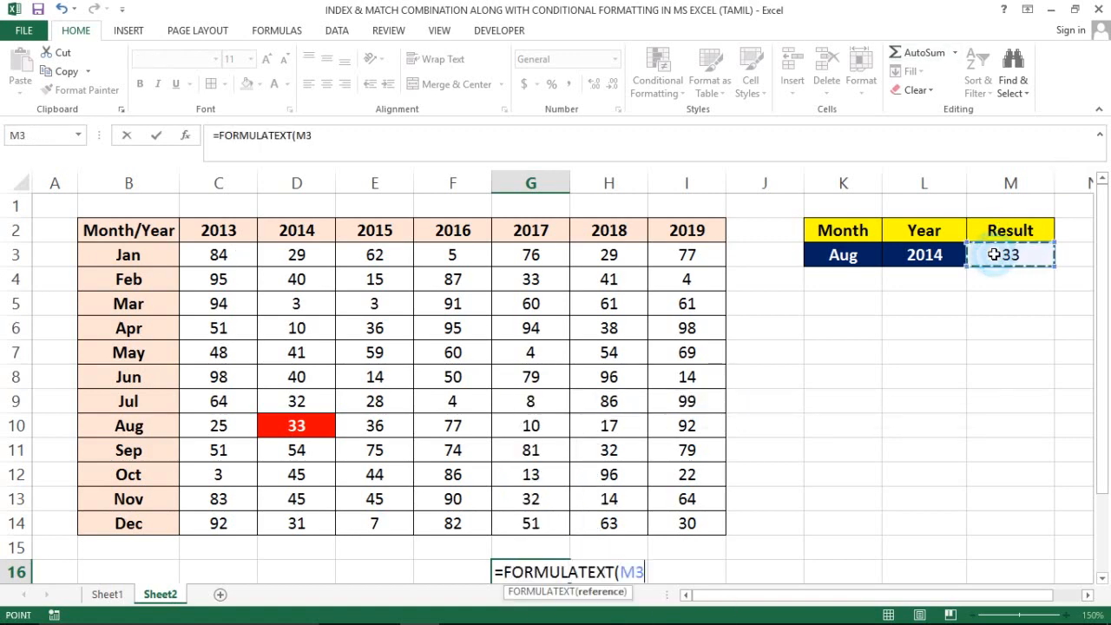
key(Return)
key(Up)
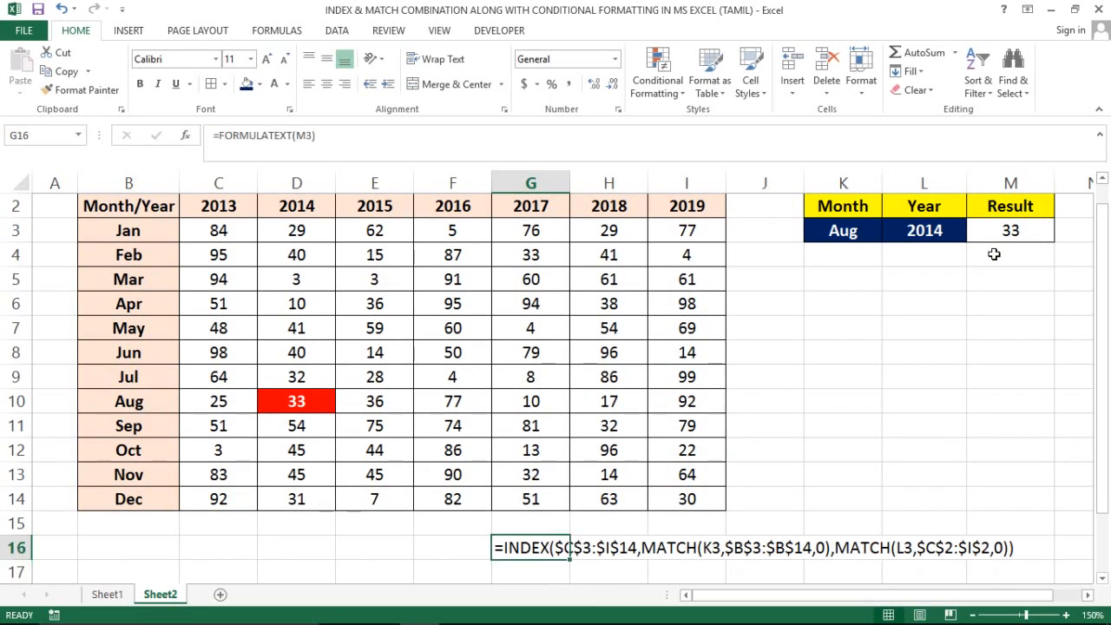
Copy G16 and paste it over itself as values so it holds static text
key(ctrl+c)
key(ctrl+alt+v)
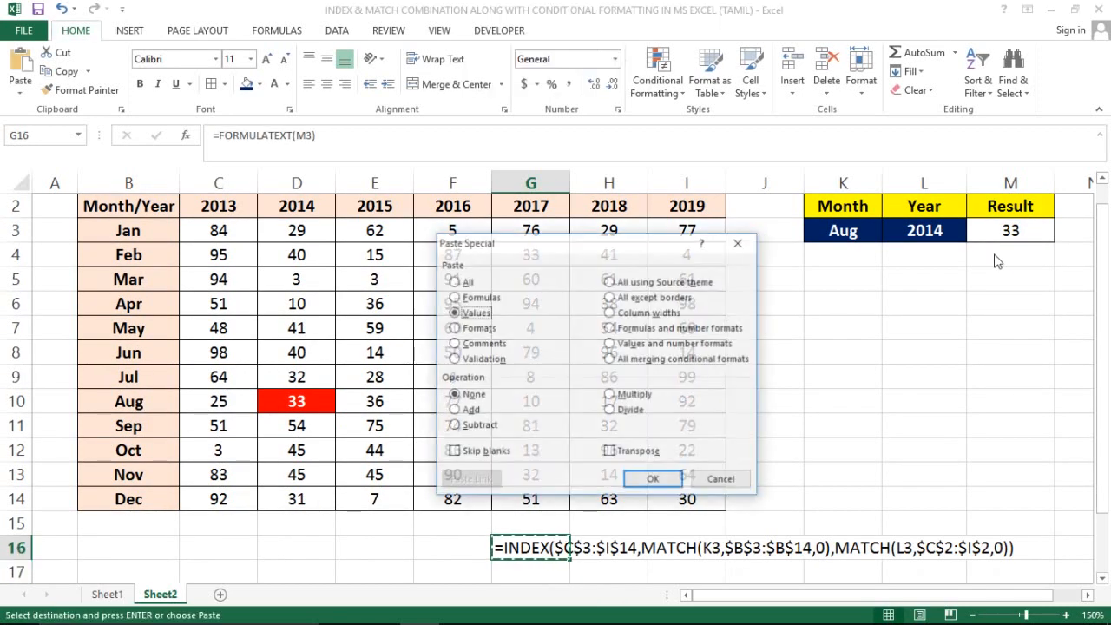
key(v)
key(Return)
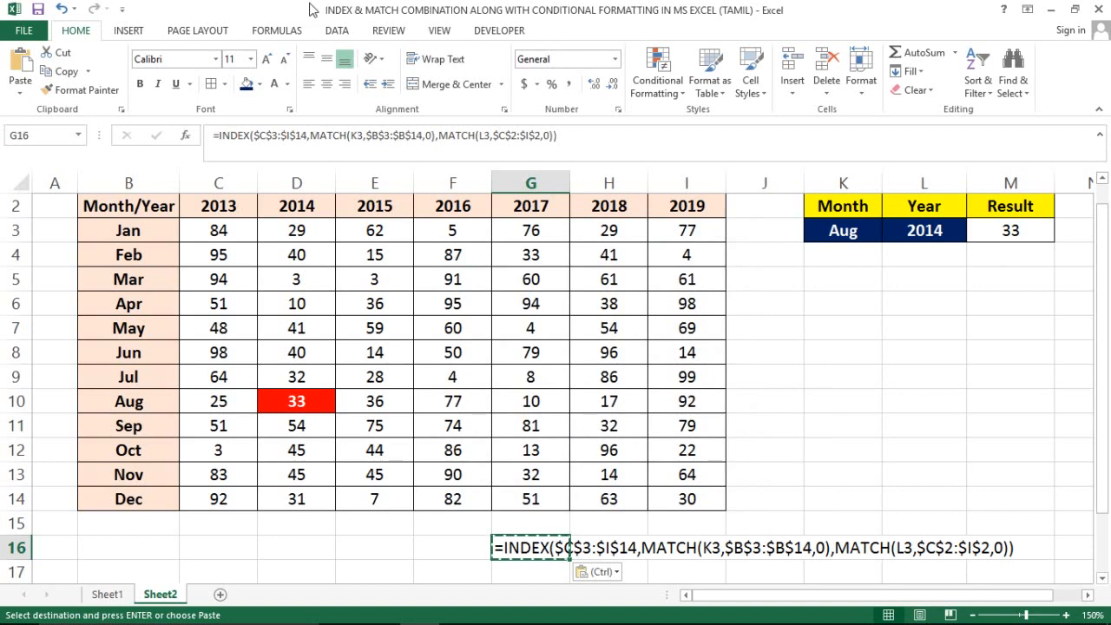
Make the formula text in G16 red and bold, then return to the top of the sheet
click(287, 85)
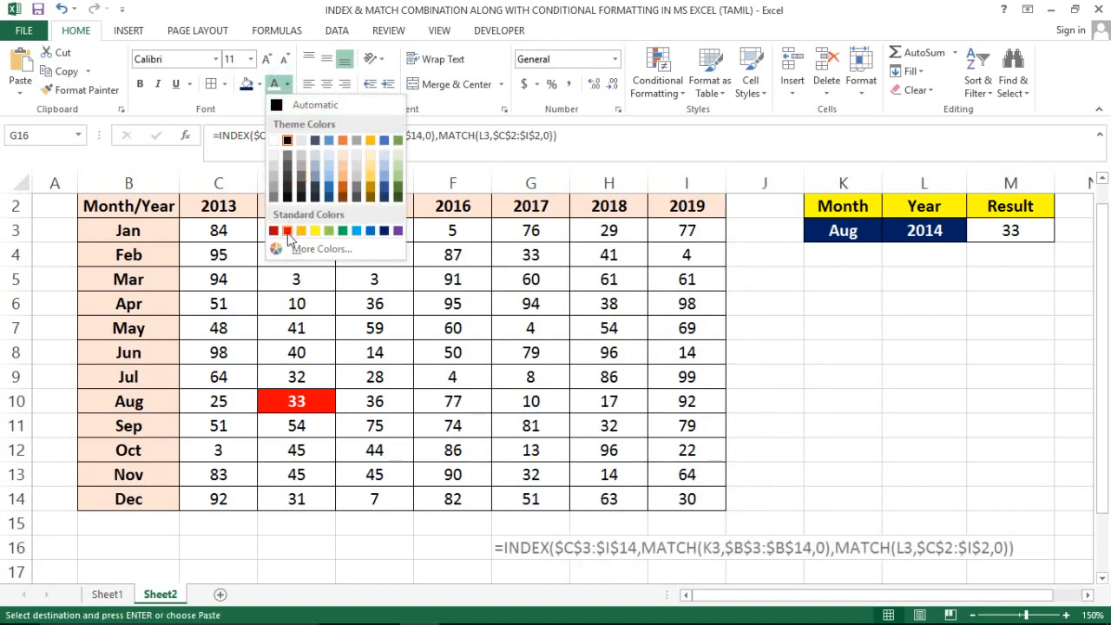
click(286, 229)
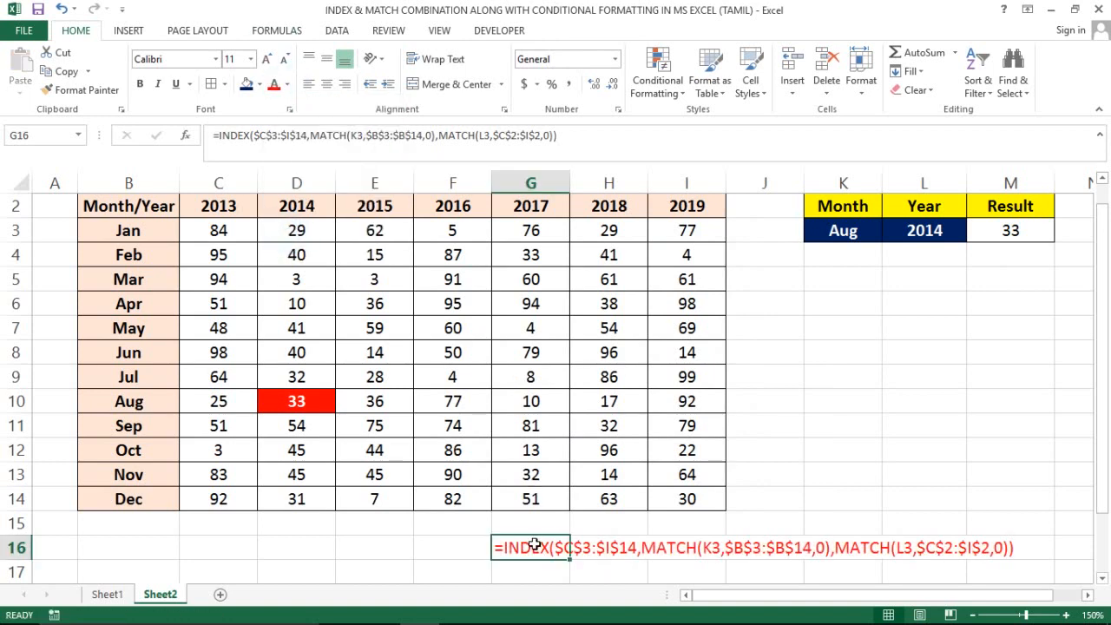
click(504, 459)
key(ctrl+Up)
key(ctrl+Up)
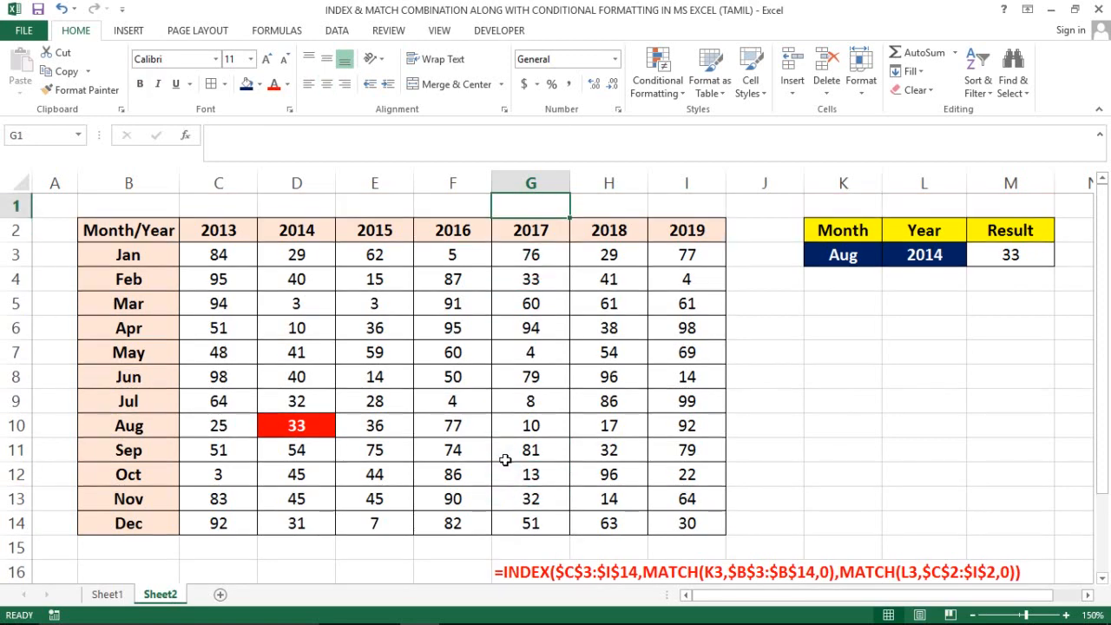
key(Down)
key(ctrl+Right)
key(ctrl+Right)
key(Down)
key(Down)
key(Down)
key(Down)
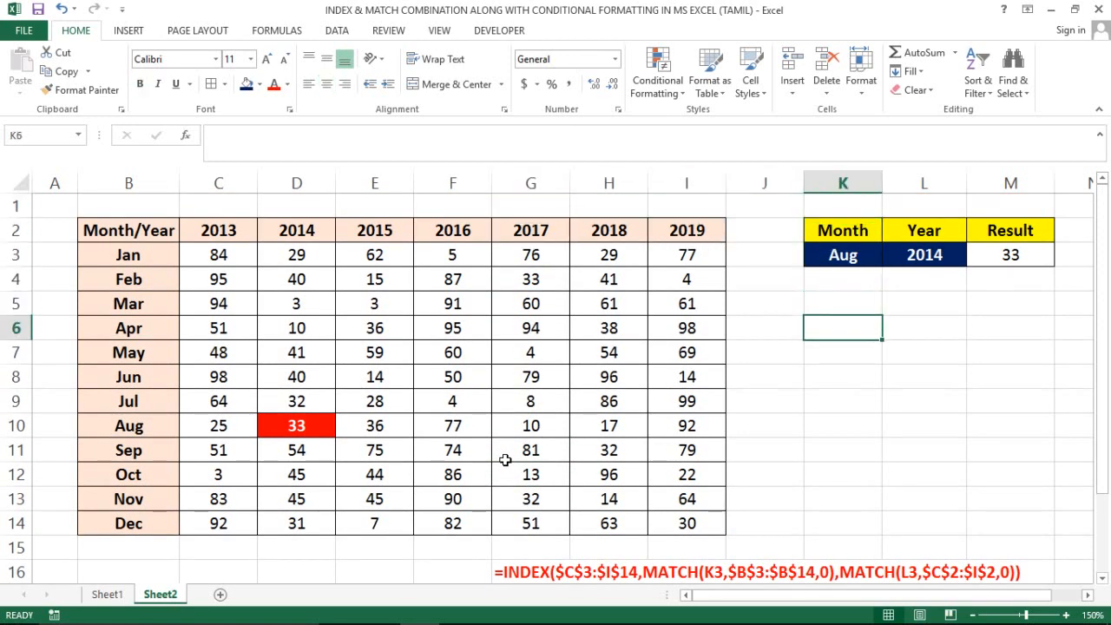
Hide the gridlines on Sheet2 and move the selection to an empty cell just below the month/year table
click(440, 29)
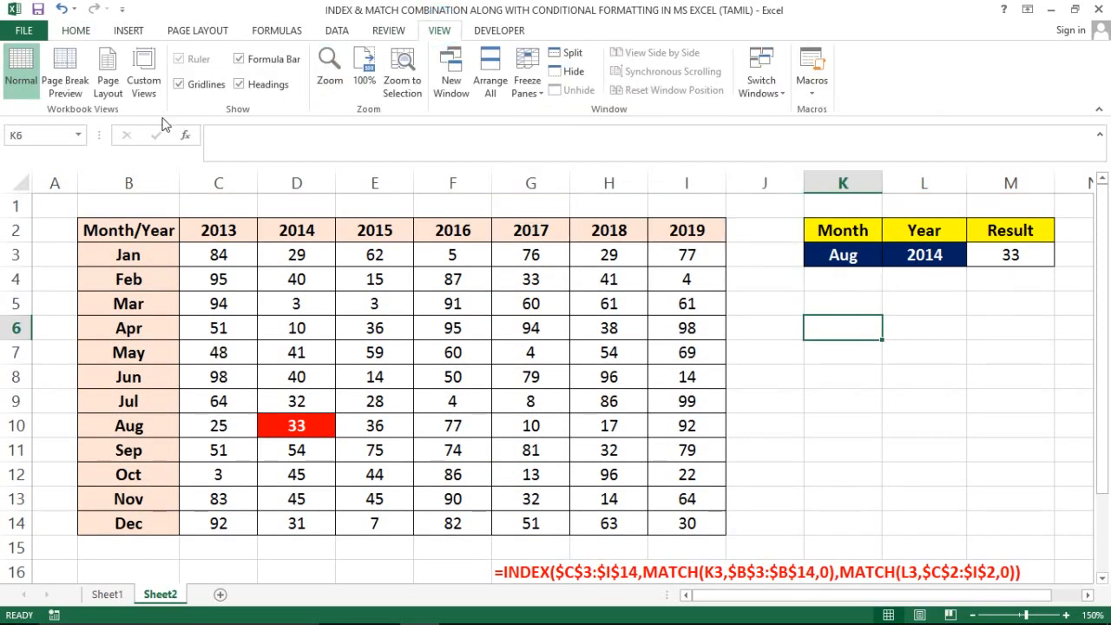
click(180, 84)
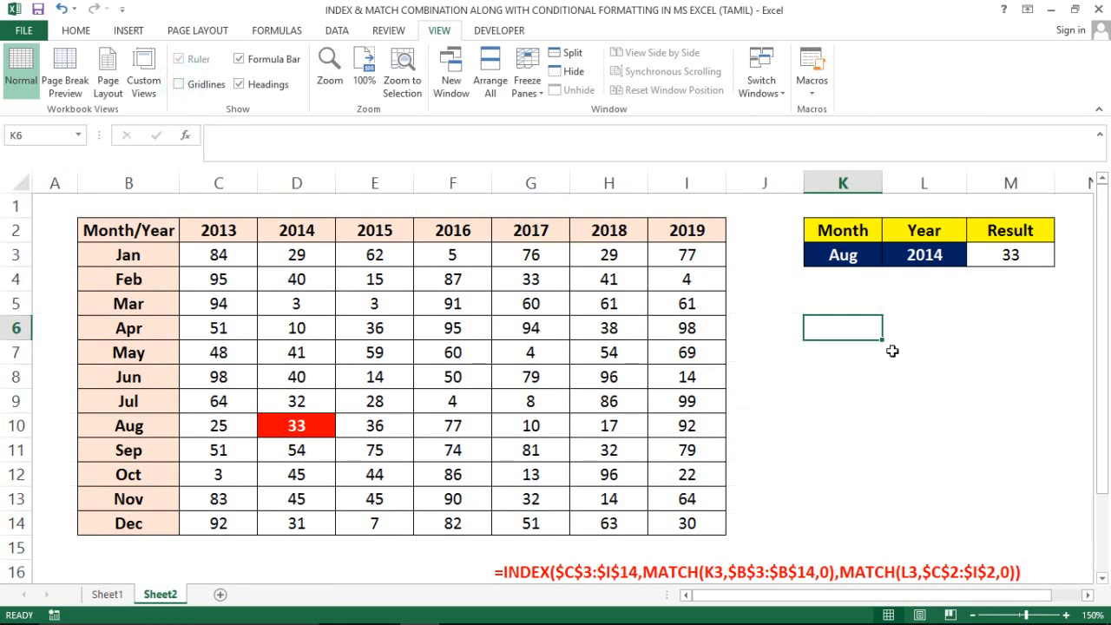
click(872, 368)
click(481, 545)
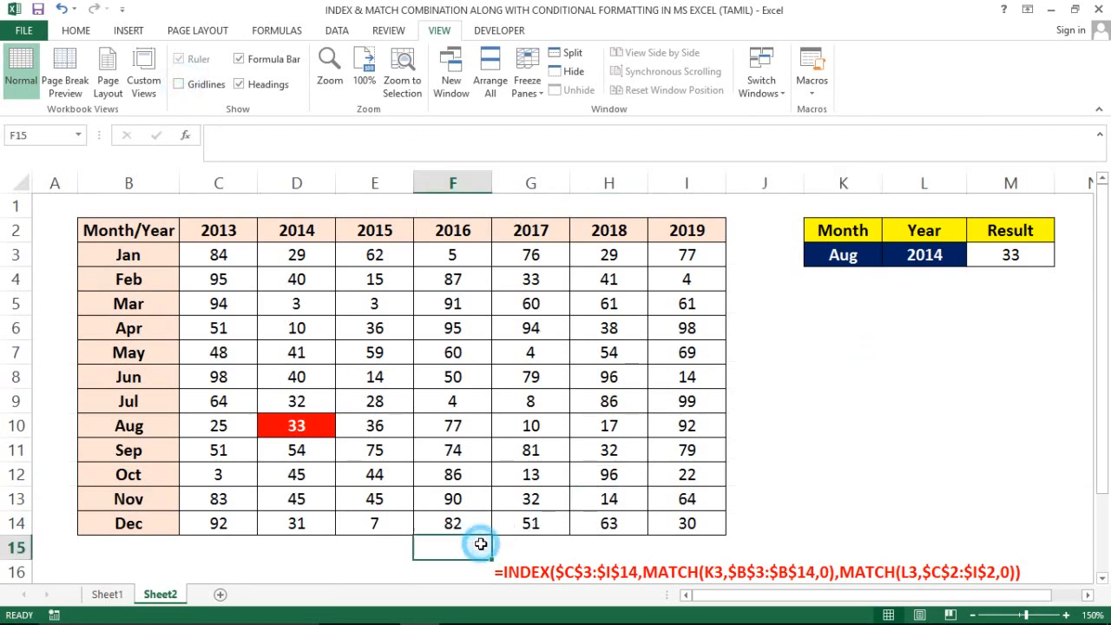
key(ctrl+Up)
key(ctrl+Up)
key(ctrl+Up)
key(Left)
key(Left)
key(Left)
key(Left)
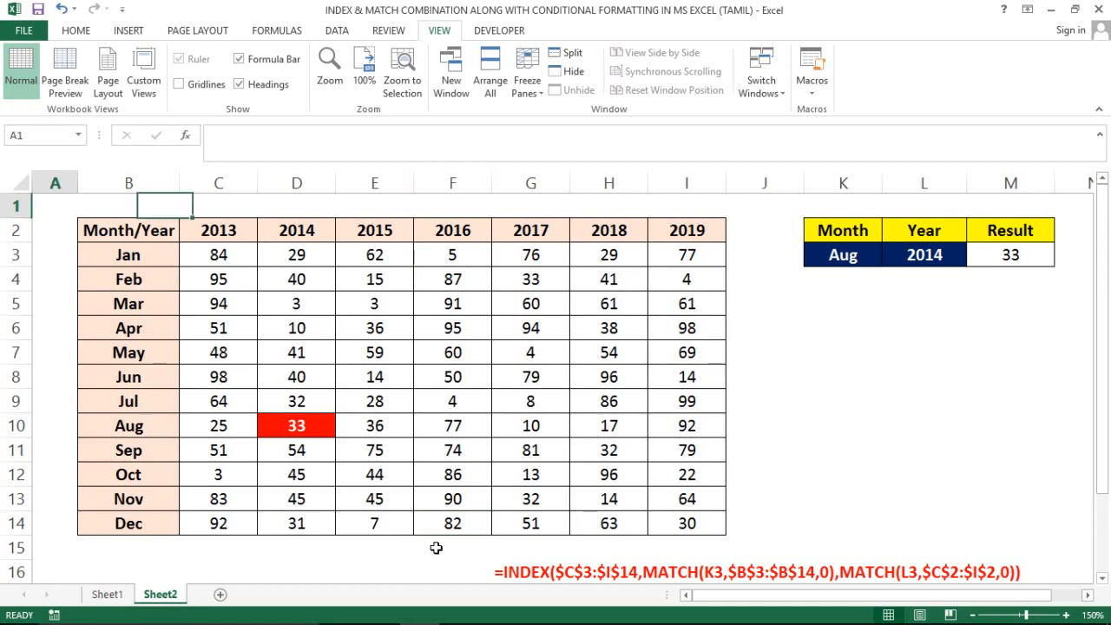
key(Down)
key(Down)
key(Down)
key(Right)
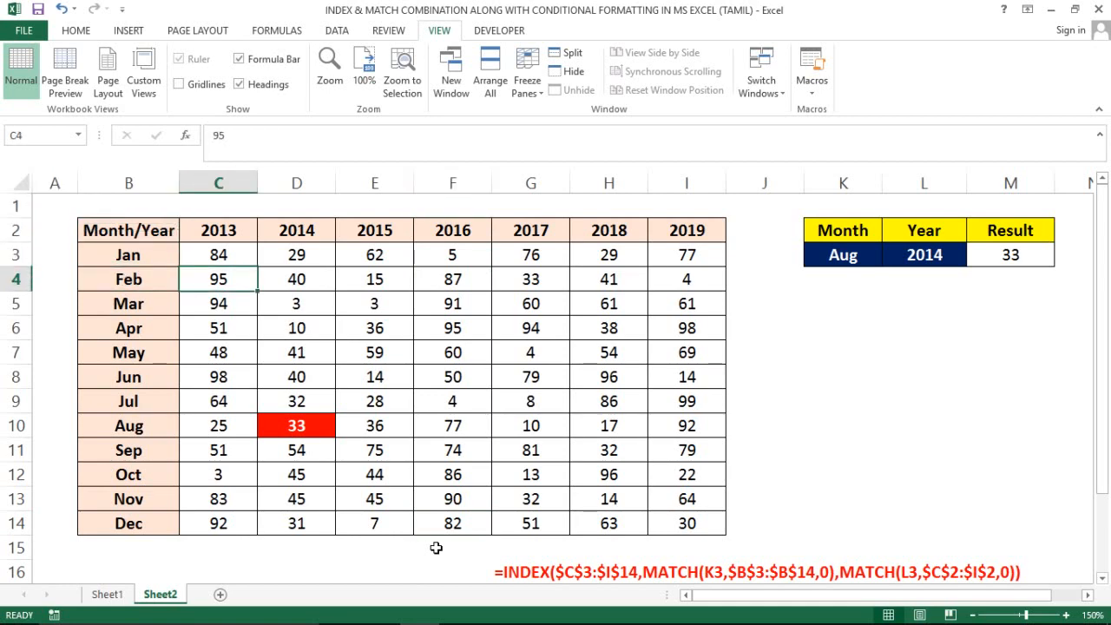